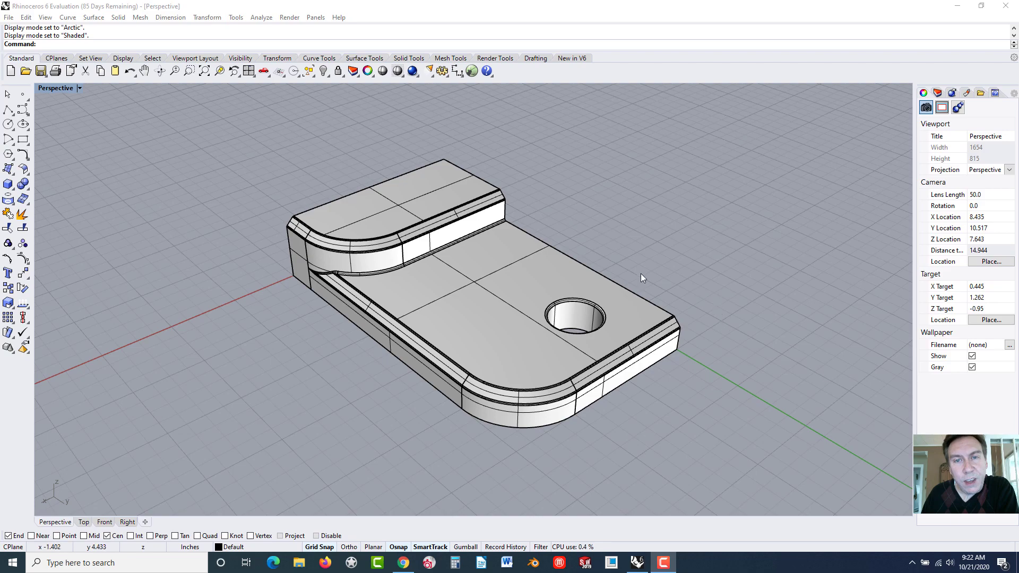
Switch from the maximized Perspective view of the stepped plate to the four-viewport layout.
{"action": "mouse_move", "coordinate": [610, 237]}
{"action": "right_mouse_down"}
{"action": "mouse_move", "coordinate": [530, 234]}
{"action": "mouse_move", "coordinate": [432, 153]}
{"action": "mouse_move", "coordinate": [353, 166]}
{"action": "mouse_move", "coordinate": [582, 248]}
{"action": "mouse_move", "coordinate": [606, 241]}
{"action": "right_mouse_up"}
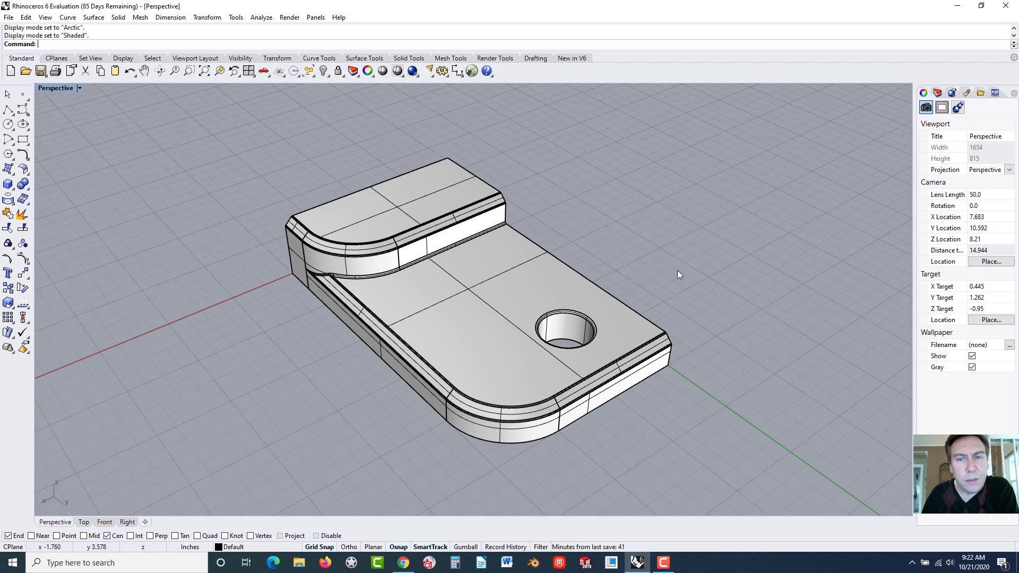
{"action": "mouse_move", "coordinate": [677, 272]}
{"action": "right_mouse_down"}
{"action": "mouse_move", "coordinate": [598, 246]}
{"action": "mouse_move", "coordinate": [555, 168]}
{"action": "mouse_move", "coordinate": [539, 165]}
{"action": "mouse_move", "coordinate": [653, 236]}
{"action": "mouse_move", "coordinate": [689, 285]}
{"action": "mouse_move", "coordinate": [570, 182]}
{"action": "mouse_move", "coordinate": [587, 209]}
{"action": "mouse_move", "coordinate": [678, 278]}
{"action": "right_mouse_up"}
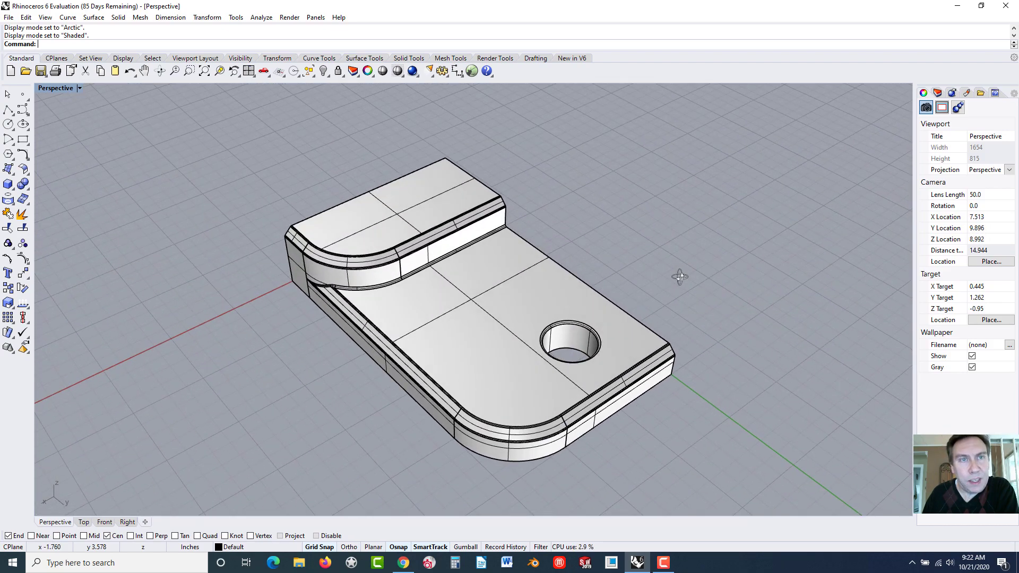
{"action": "double_click", "coordinate": [55, 89]}
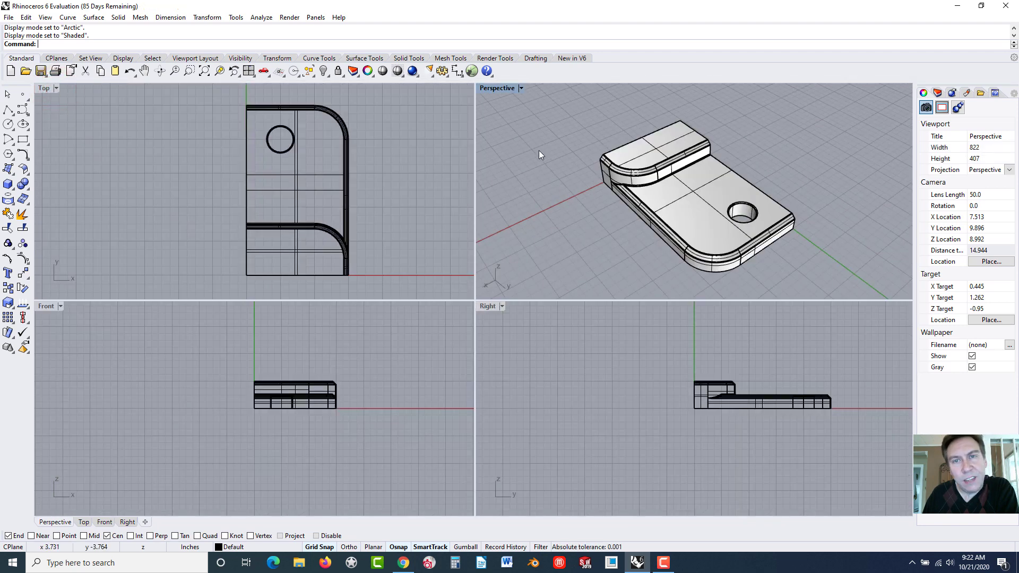
{"action": "mouse_move", "coordinate": [564, 158]}
{"action": "right_mouse_down"}
{"action": "mouse_move", "coordinate": [562, 188]}
{"action": "mouse_move", "coordinate": [562, 157]}
{"action": "right_mouse_up"}
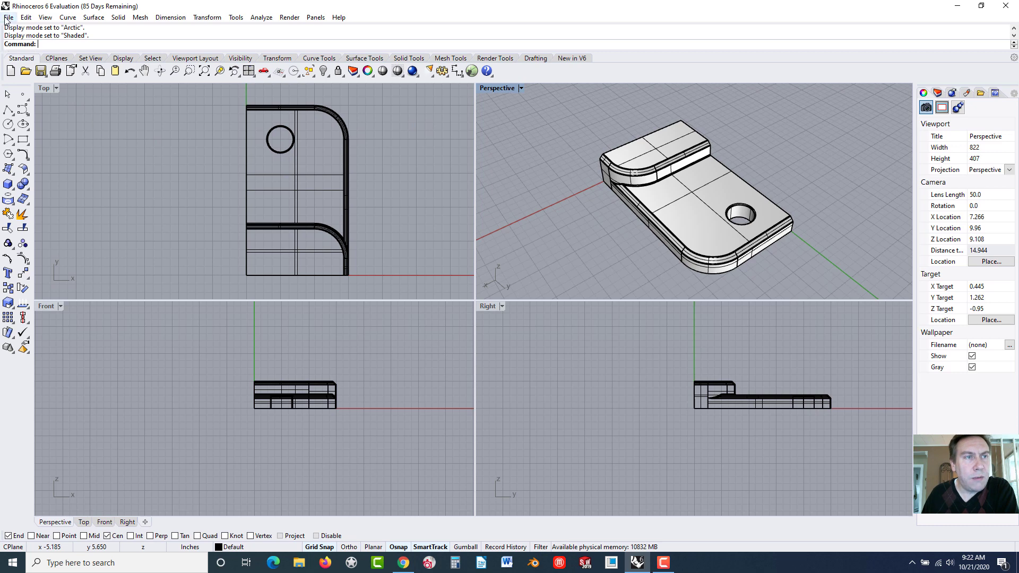
Start a new model from the Small Objects - Inches template without saving the current one.
{"action": "left_click", "coordinate": [11, 70]}
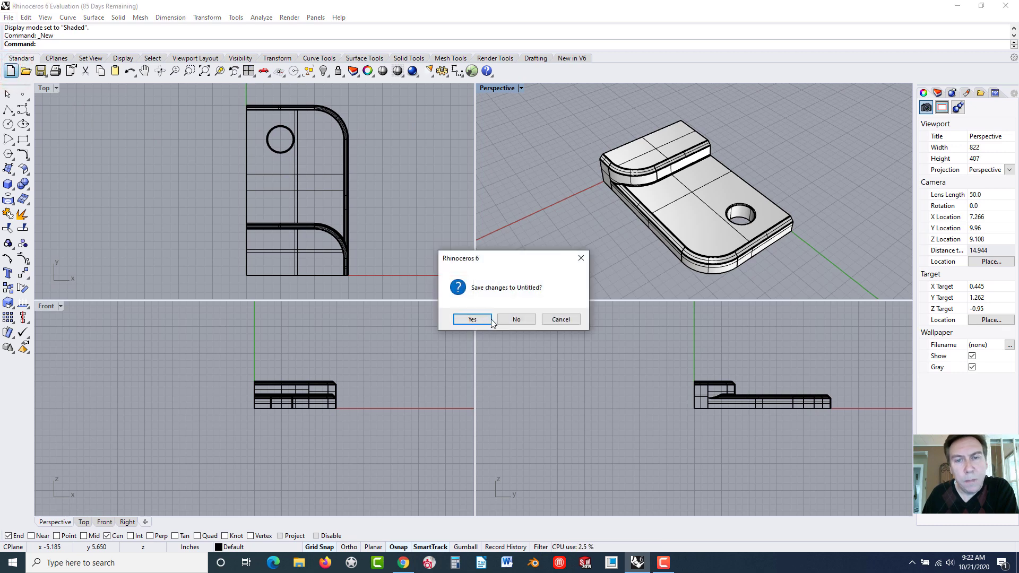
{"action": "left_click", "coordinate": [516, 321]}
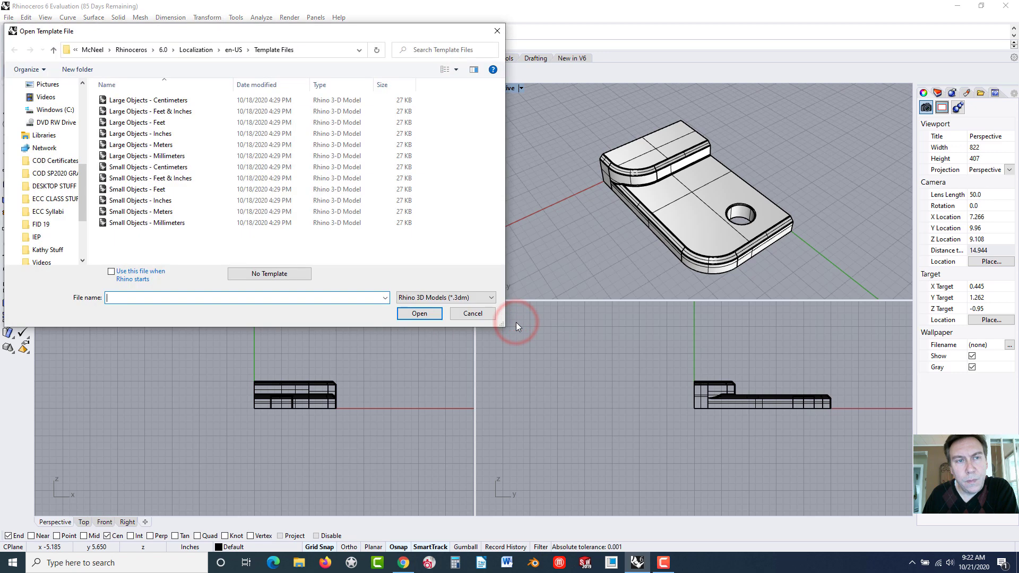
{"action": "left_click", "coordinate": [159, 204]}
{"action": "left_click", "coordinate": [412, 315]}
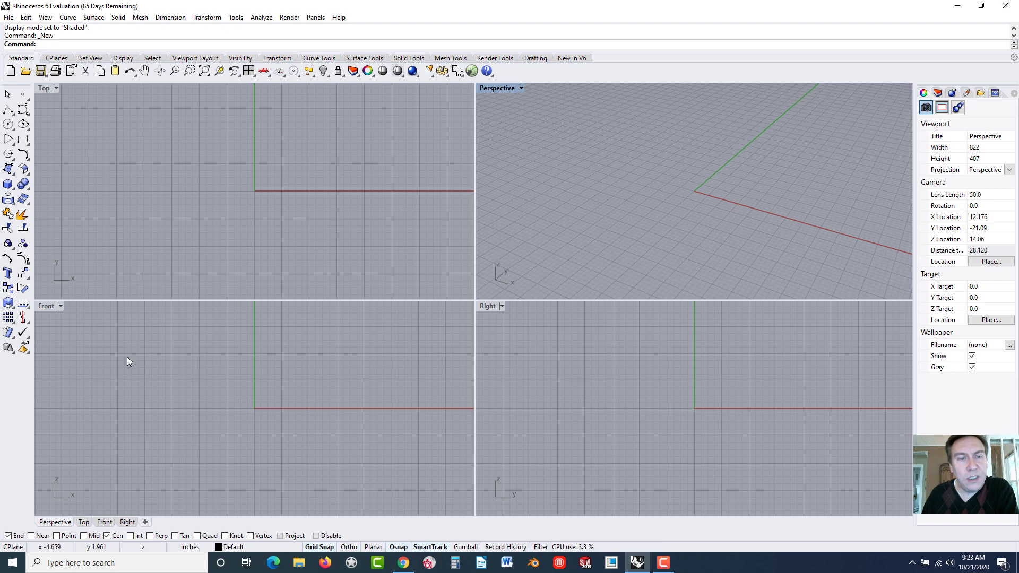
Turn on history recording for the new model.
{"action": "double_click", "coordinate": [495, 88]}
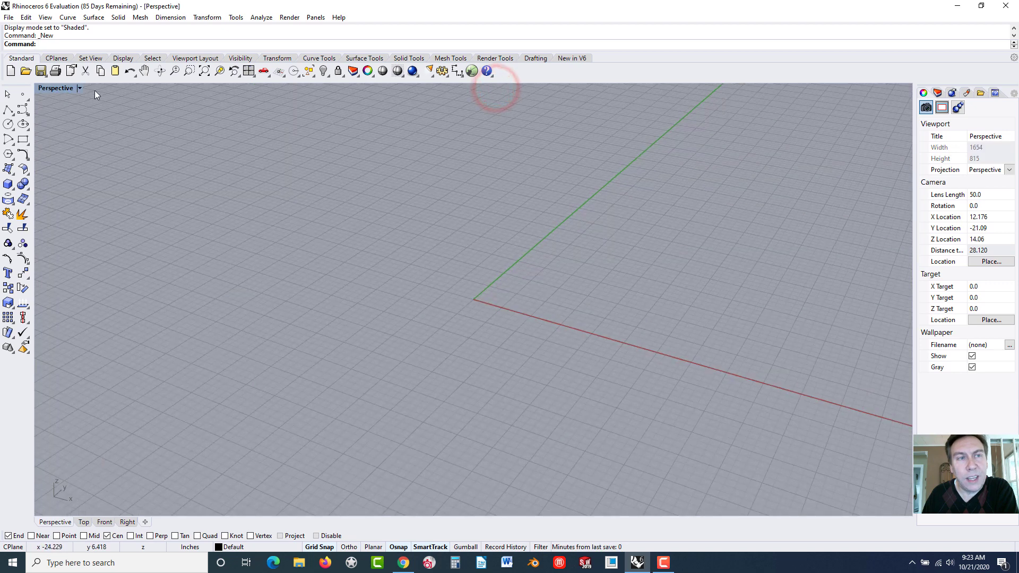
{"action": "double_click", "coordinate": [56, 88]}
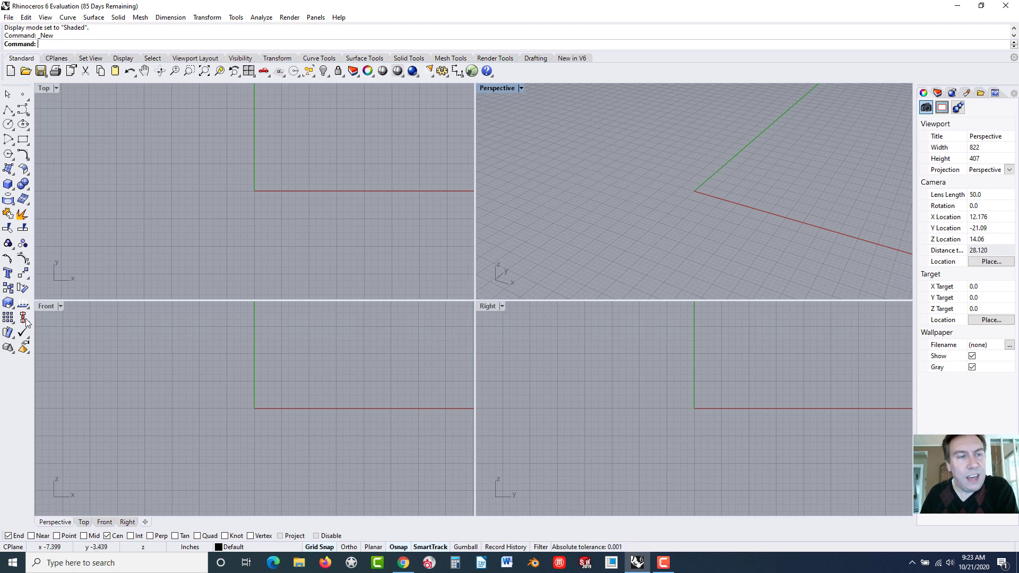
{"action": "left_click", "coordinate": [24, 348]}
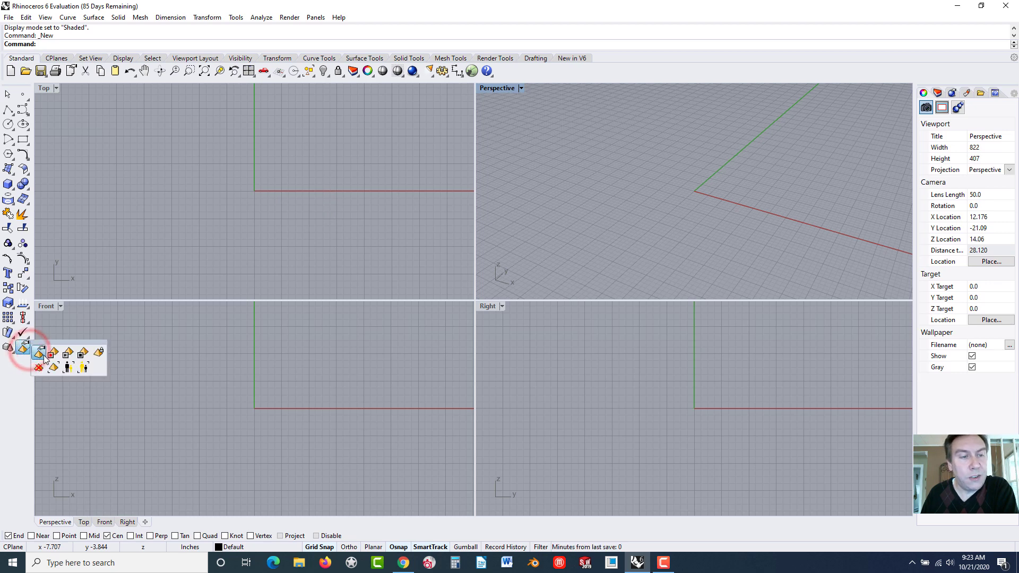
{"action": "left_click", "coordinate": [42, 354]}
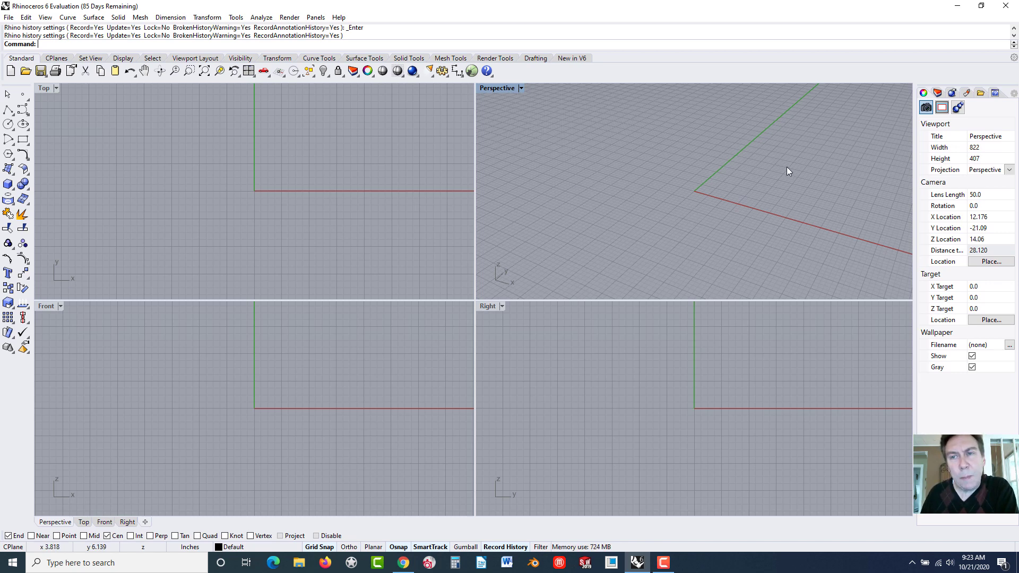
Create a solid box from the origin with a 3 by 5 inch base and a height of about 0.5 inch.
{"action": "scroll", "coordinate": [693, 221], "scroll_direction": "up", "scroll_amount": 3}
{"action": "scroll", "coordinate": [693, 211], "scroll_direction": "up", "scroll_amount": 3}
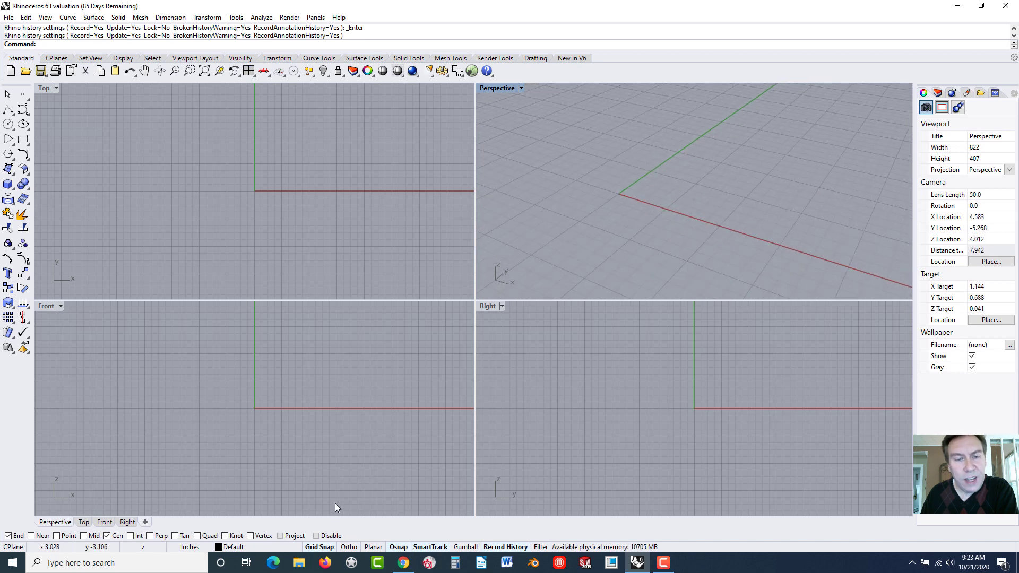
{"action": "left_click", "coordinate": [321, 548]}
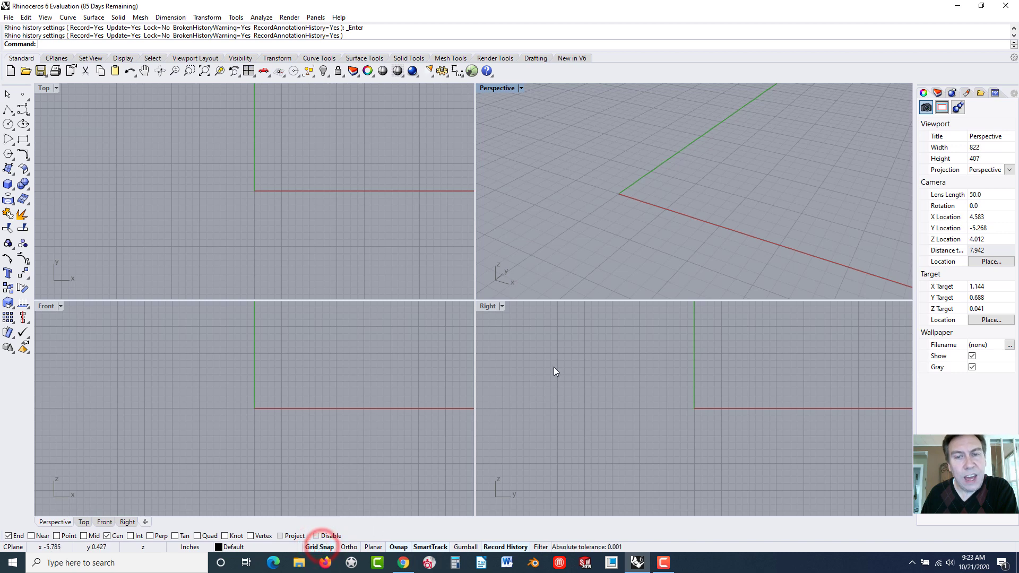
{"action": "scroll", "coordinate": [675, 179], "scroll_direction": "up", "scroll_amount": 2}
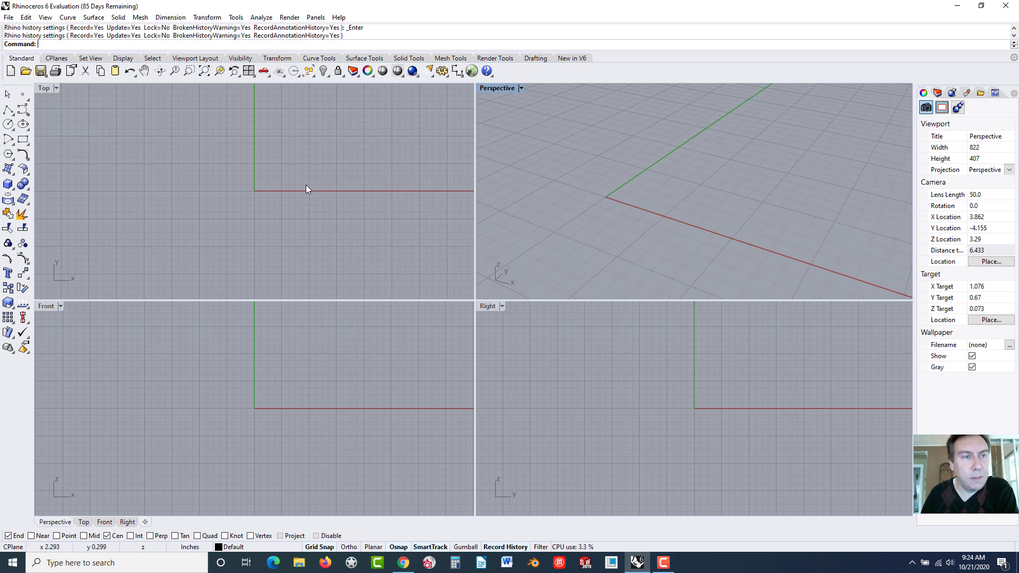
{"action": "left_click", "coordinate": [8, 187]}
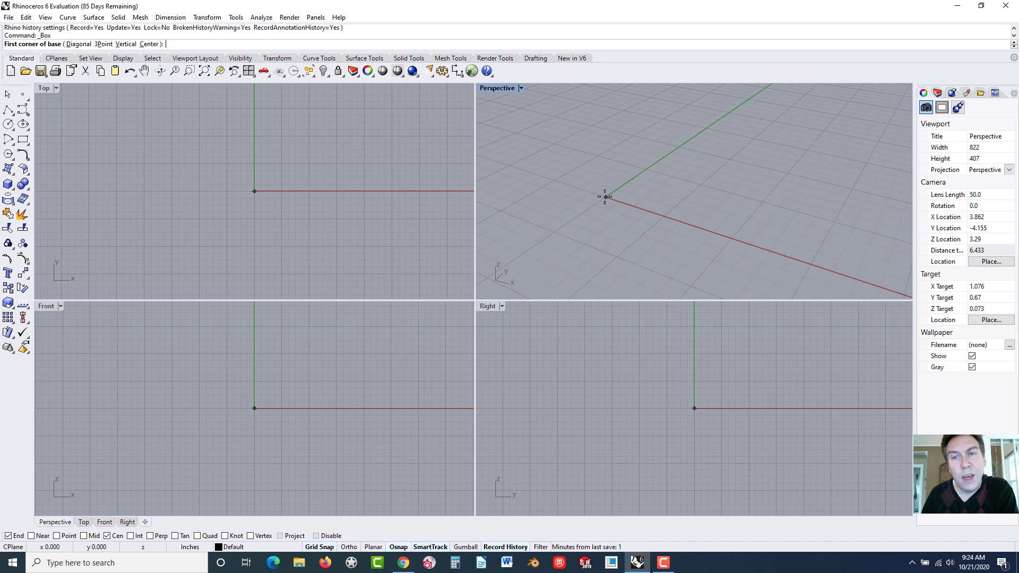
{"action": "left_click", "coordinate": [605, 197]}
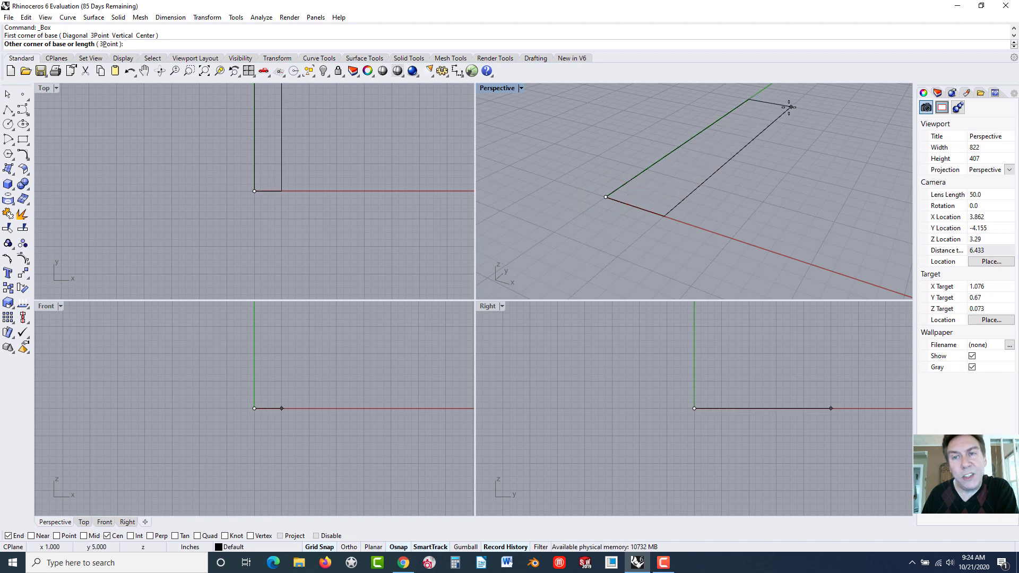
{"action": "left_click", "coordinate": [890, 124]}
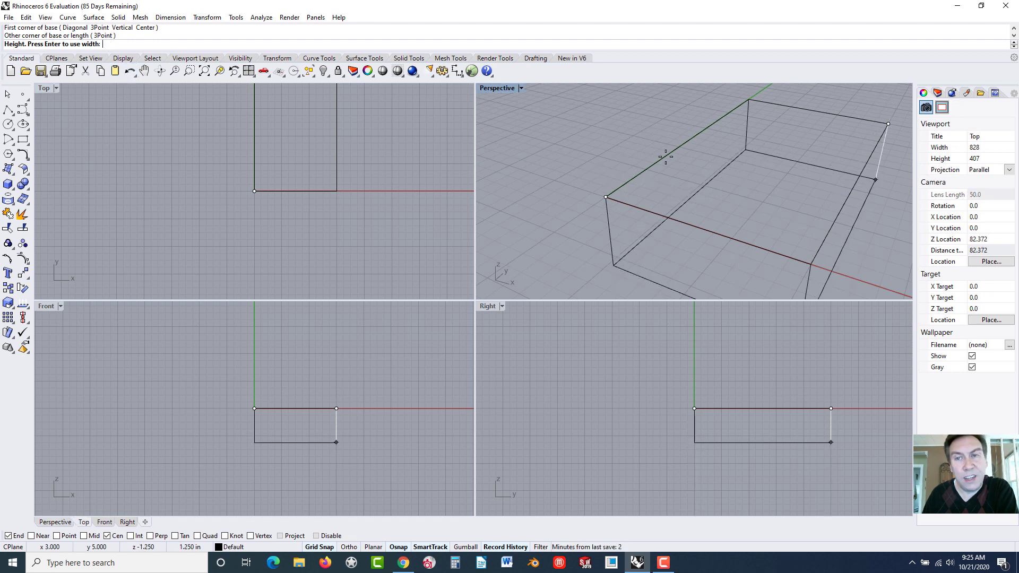
{"action": "left_click", "coordinate": [630, 109]}
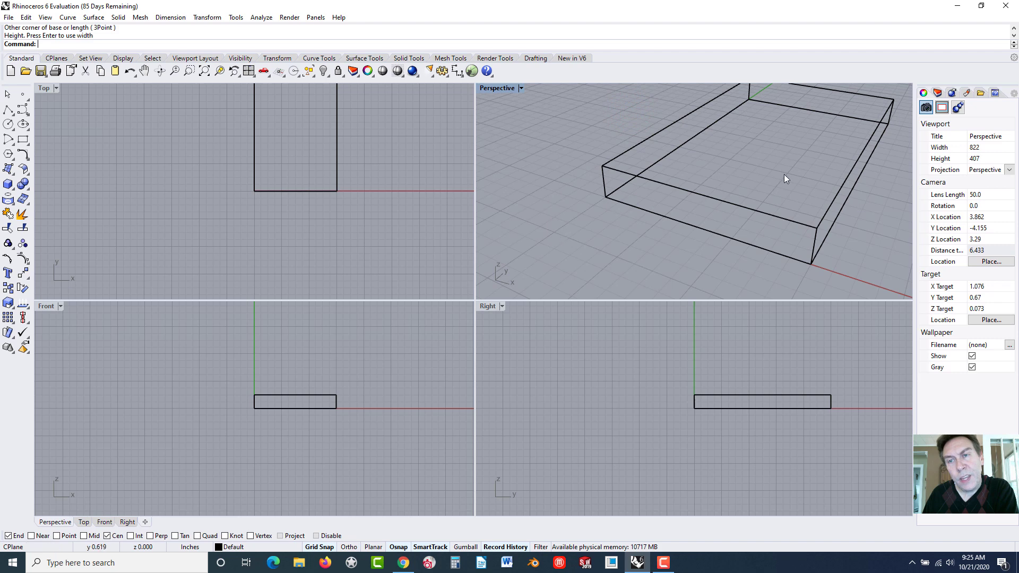
Set the Perspective viewport's display mode to Shaded.
{"action": "scroll", "coordinate": [775, 166], "scroll_direction": "down", "scroll_amount": 3}
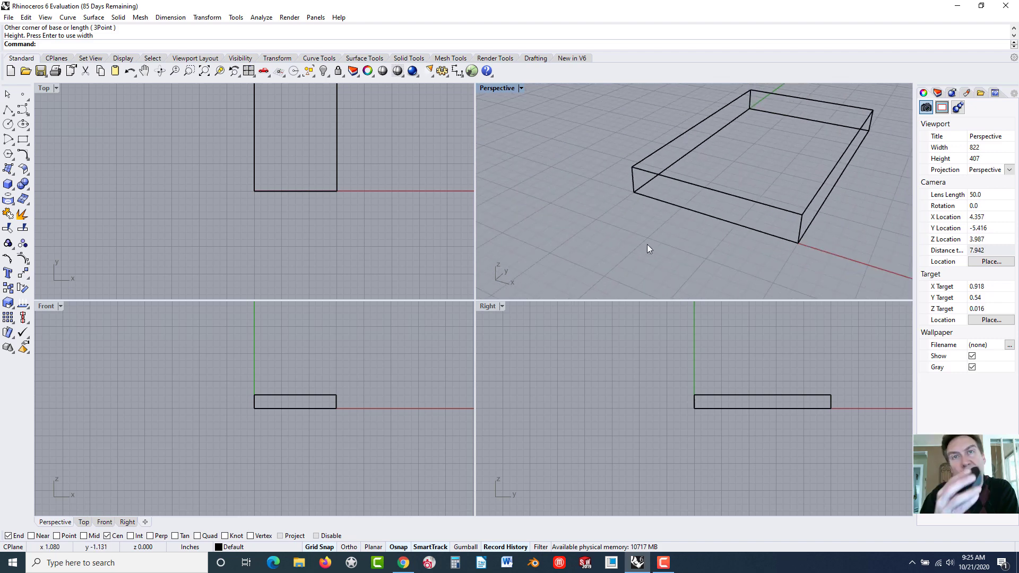
{"action": "scroll", "coordinate": [739, 138], "scroll_direction": "up", "scroll_amount": 2}
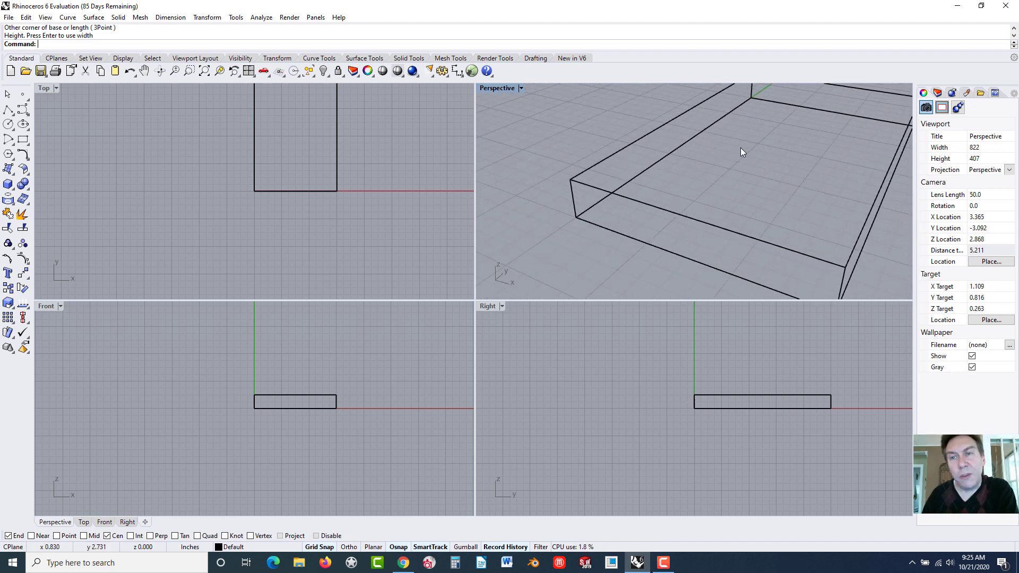
{"action": "scroll", "coordinate": [748, 141], "scroll_direction": "down", "scroll_amount": 4}
{"action": "scroll", "coordinate": [801, 123], "scroll_direction": "up", "scroll_amount": 2}
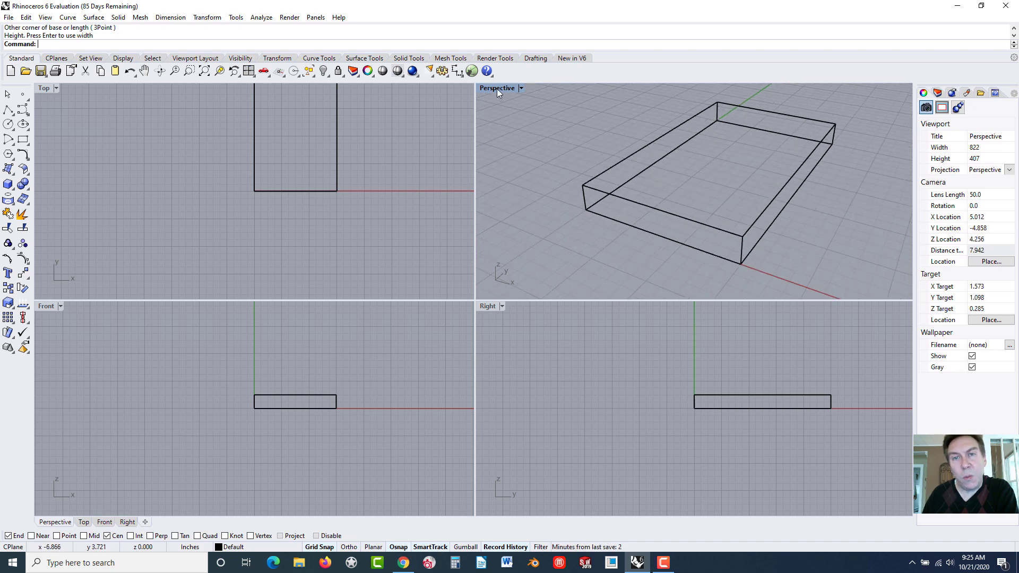
{"action": "left_click", "coordinate": [521, 88]}
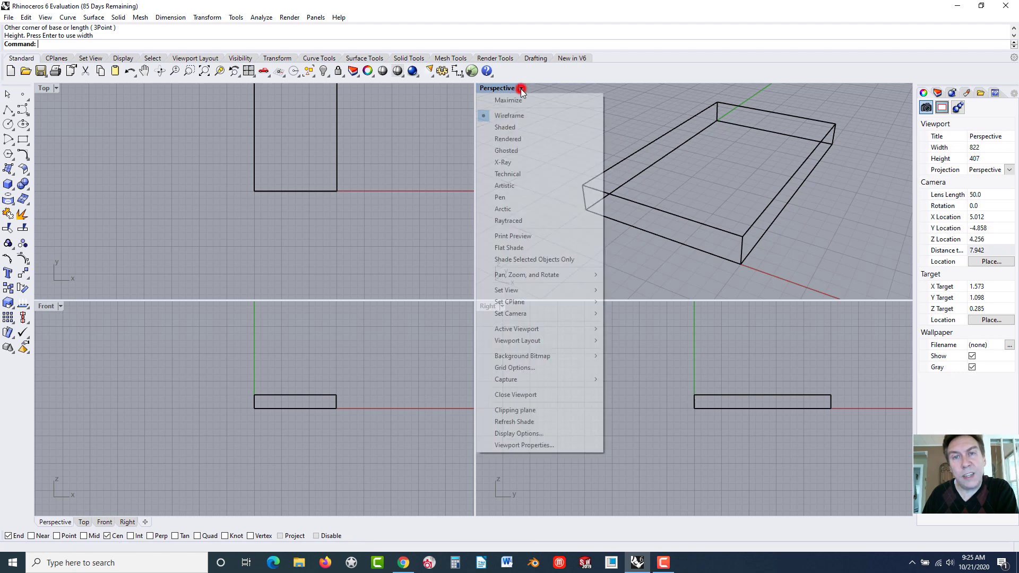
{"action": "left_click", "coordinate": [505, 128]}
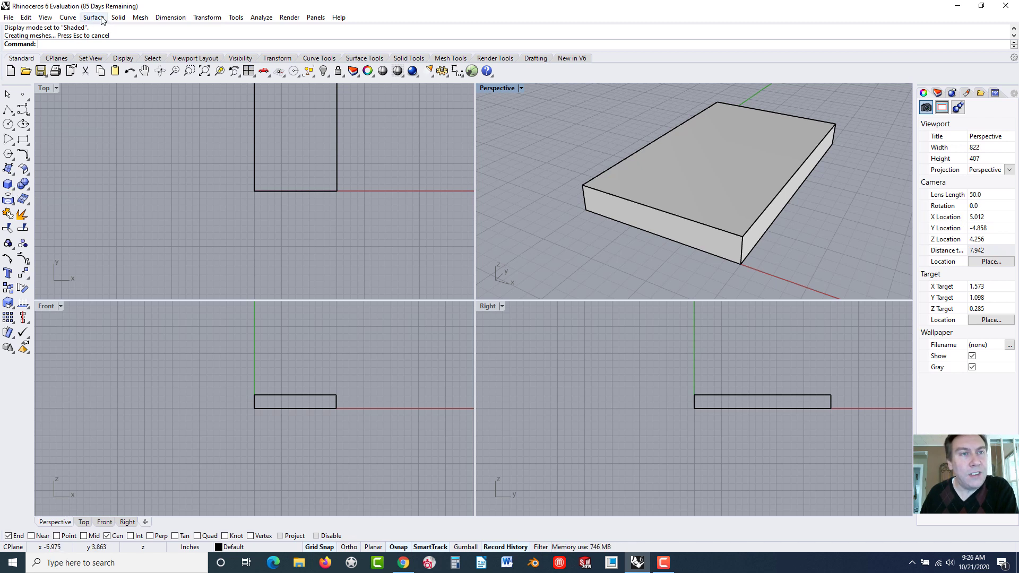
Set the Fillet Edge radius to 1 inch.
{"action": "left_click", "coordinate": [118, 17]}
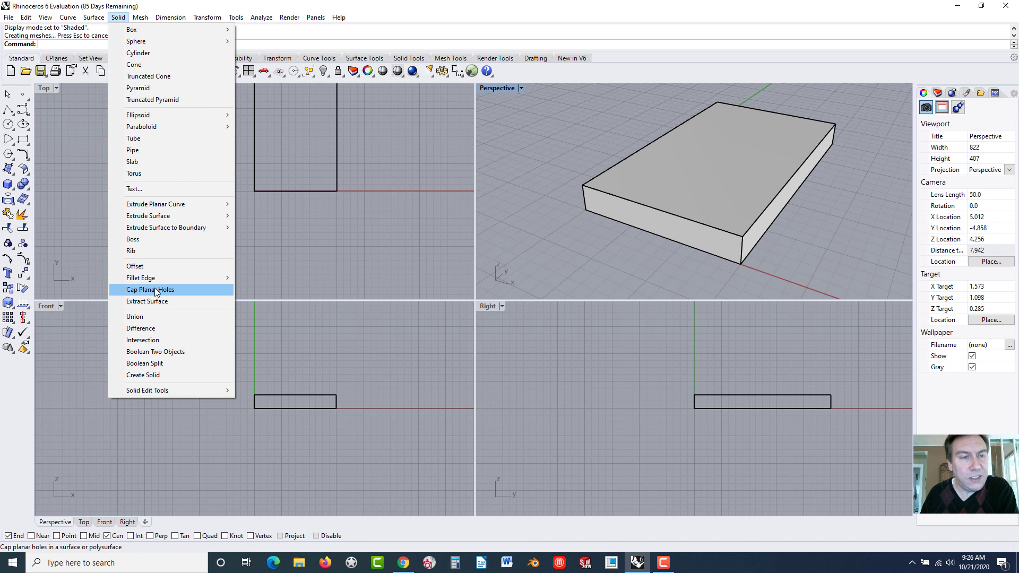
{"action": "mouse_move", "coordinate": [157, 282]}
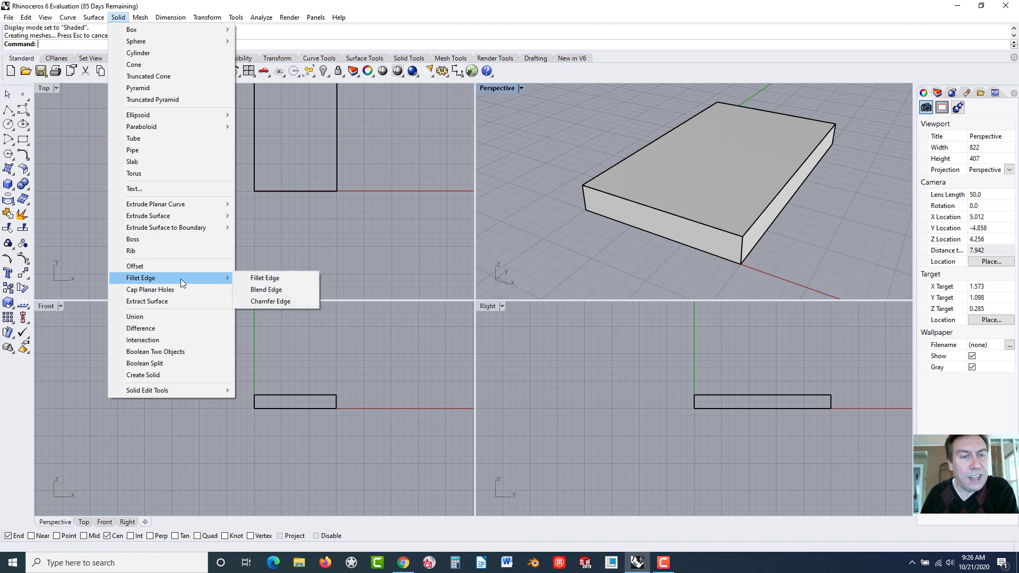
{"action": "left_click", "coordinate": [264, 278]}
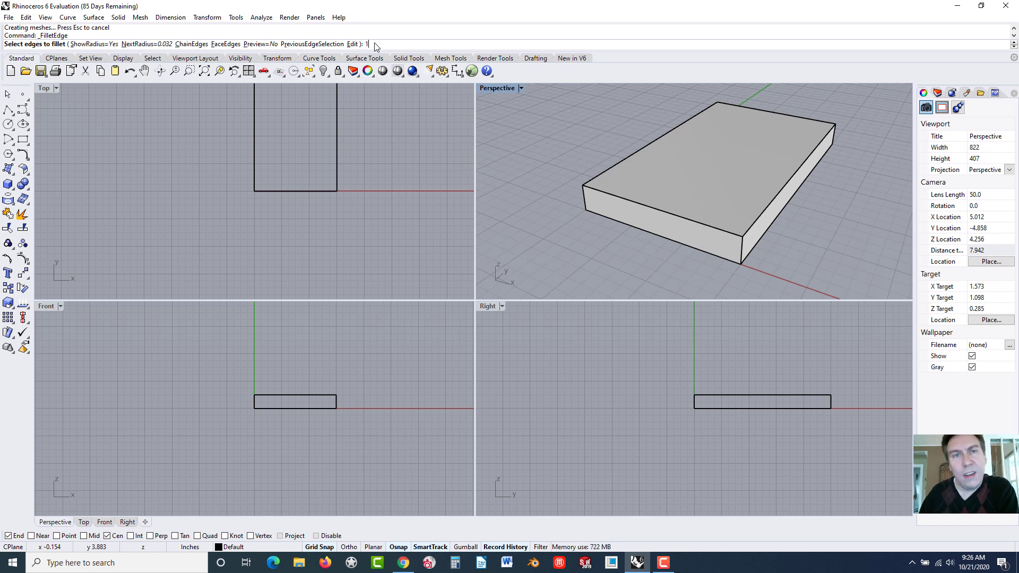
{"action": "key", "text": "Return"}
{"action": "type", "text": "1"}
{"action": "key", "text": "Return"}
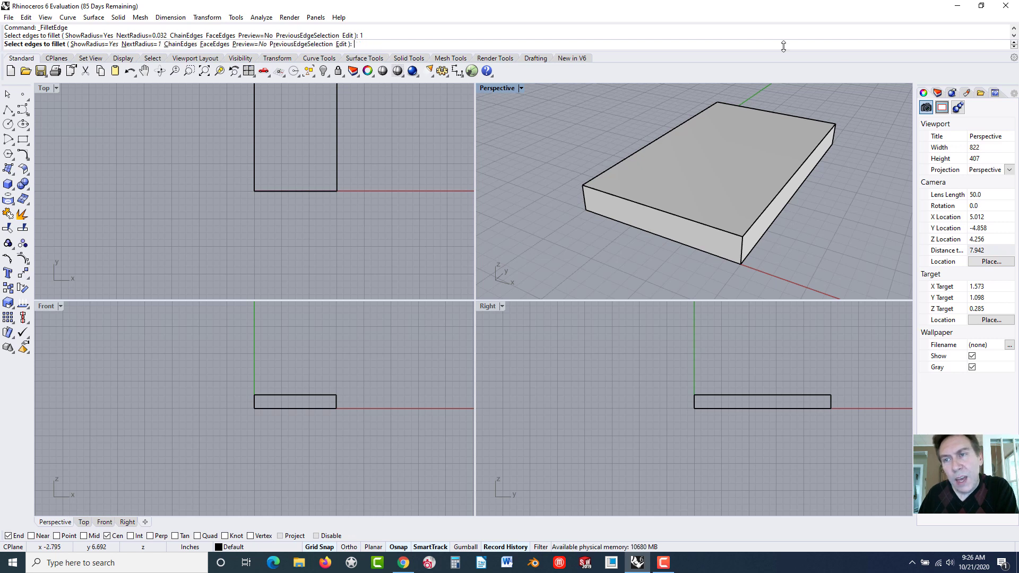
{"action": "left_click", "coordinate": [835, 132]}
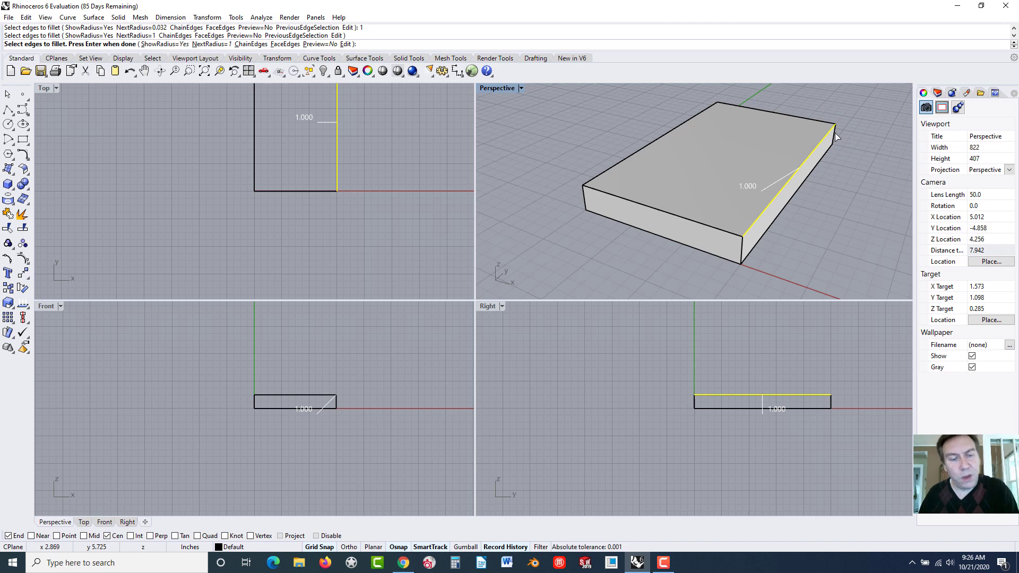
{"action": "key", "text": "Escape"}
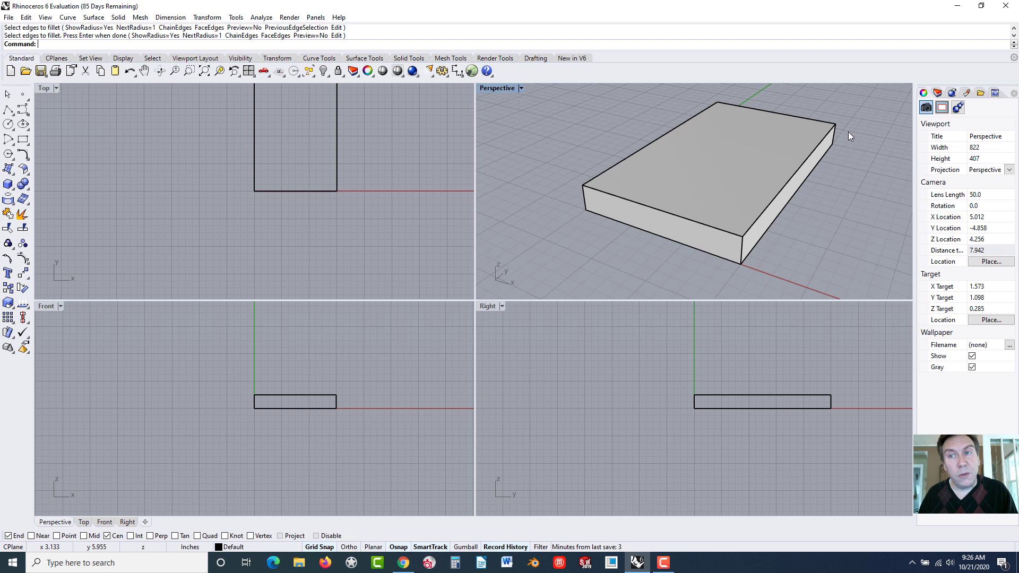
Fillet the box's vertical corner edge at X 3, Y 5 with a 1-inch radius, trimming and joining the result.
{"action": "right_click", "coordinate": [849, 132]}
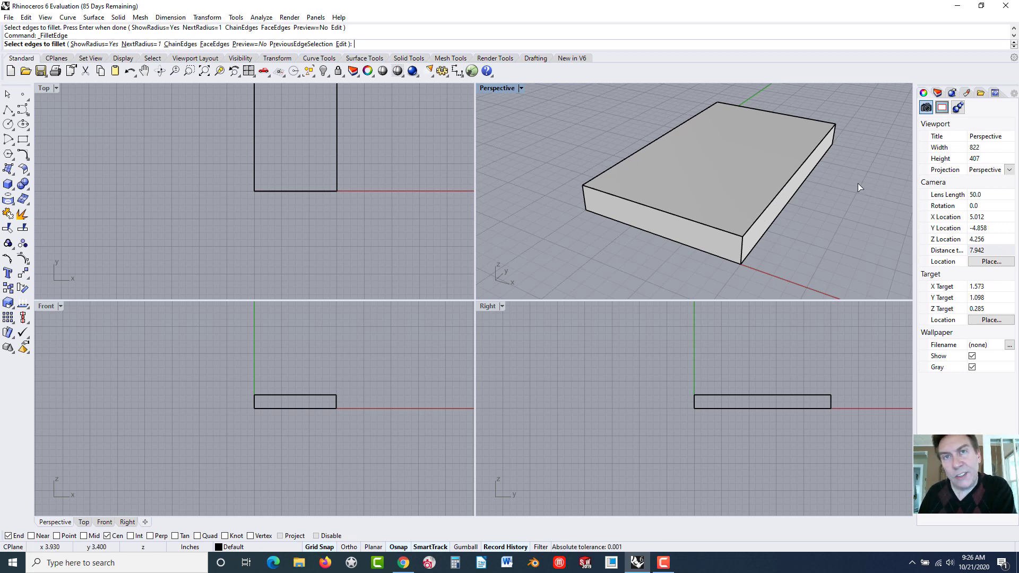
{"action": "right_click_drag", "start_coordinate": [857, 183], "coordinate": [836, 177]}
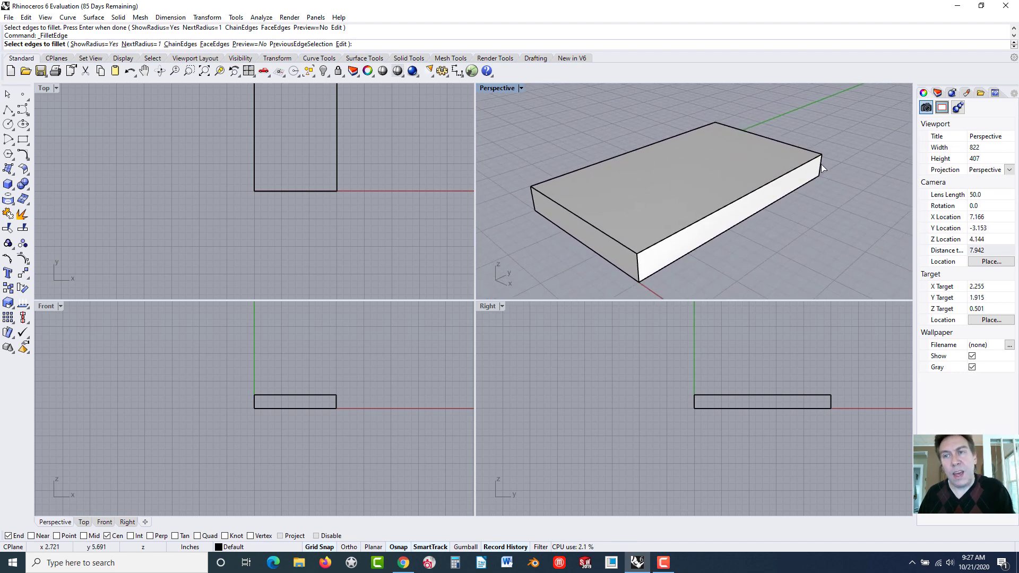
{"action": "left_click", "coordinate": [821, 167]}
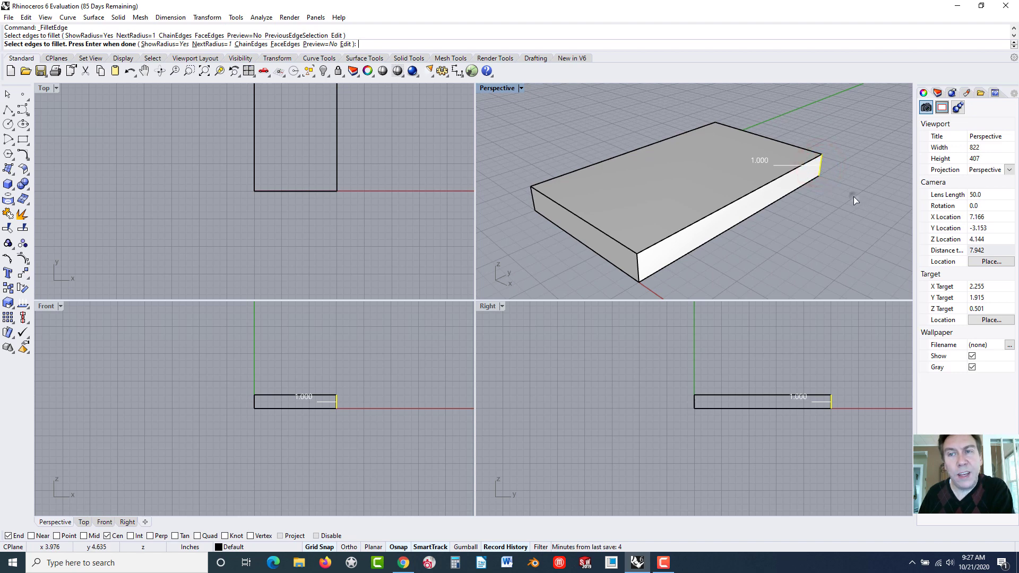
{"action": "key", "text": "Return"}
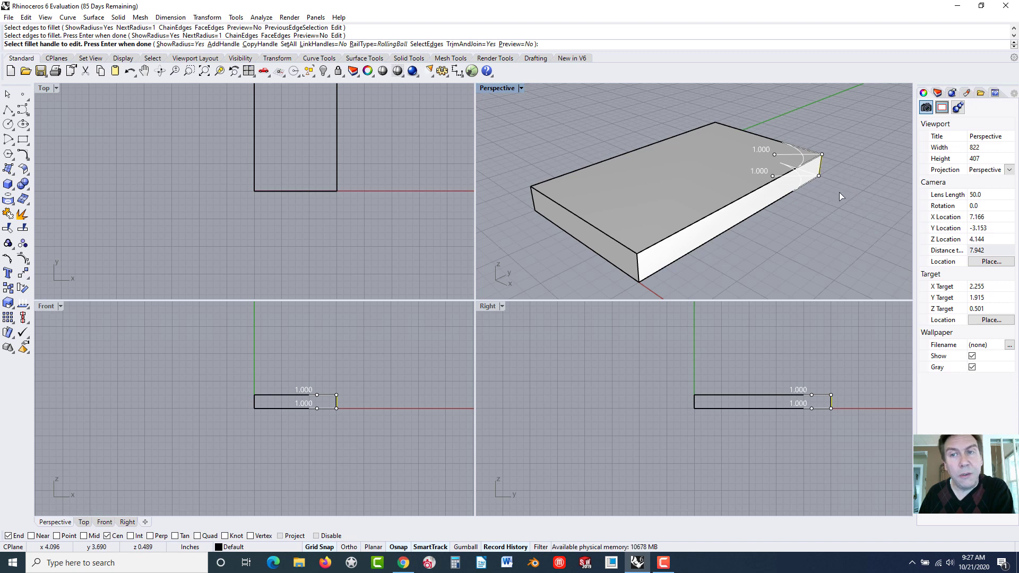
{"action": "right_click", "coordinate": [840, 193]}
{"action": "right_click_drag", "start_coordinate": [838, 201], "coordinate": [820, 218]}
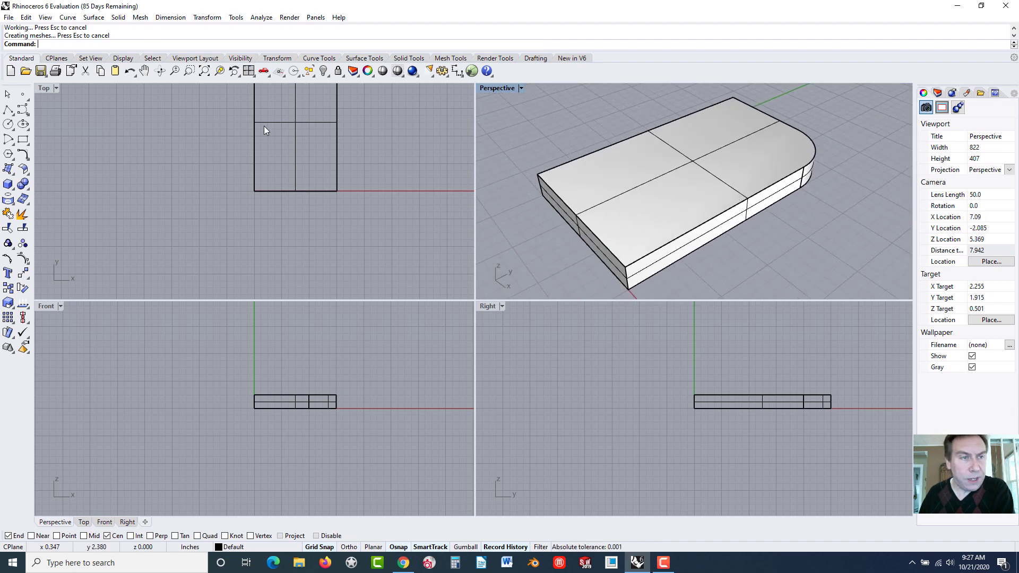
Chamfer the plate's tangent chain of top edges around the rounded corner with a distance of 0.125 inch, using Chamfer Edge.
{"action": "left_click", "coordinate": [118, 18]}
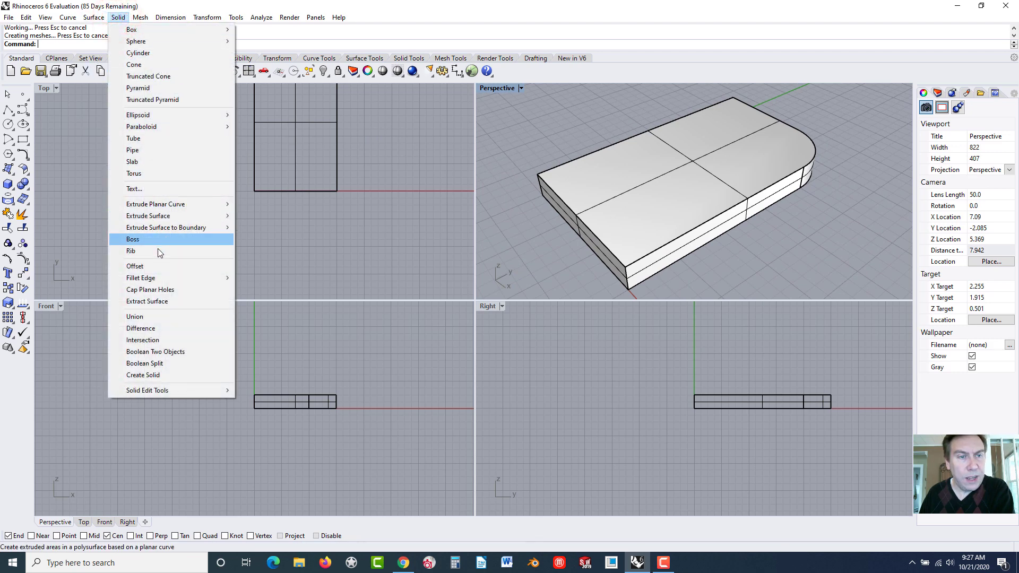
{"action": "mouse_move", "coordinate": [221, 279]}
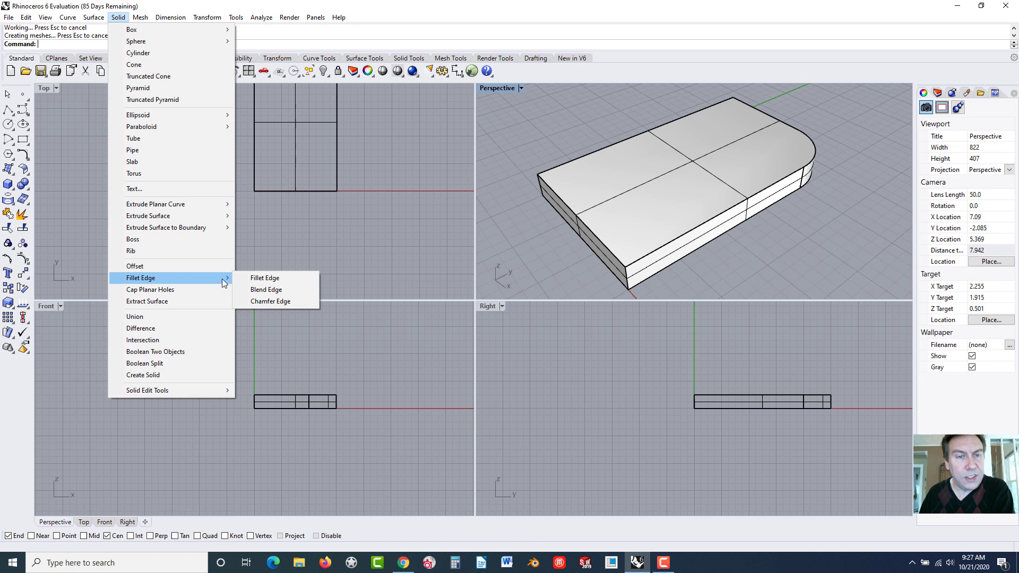
{"action": "left_click", "coordinate": [269, 301]}
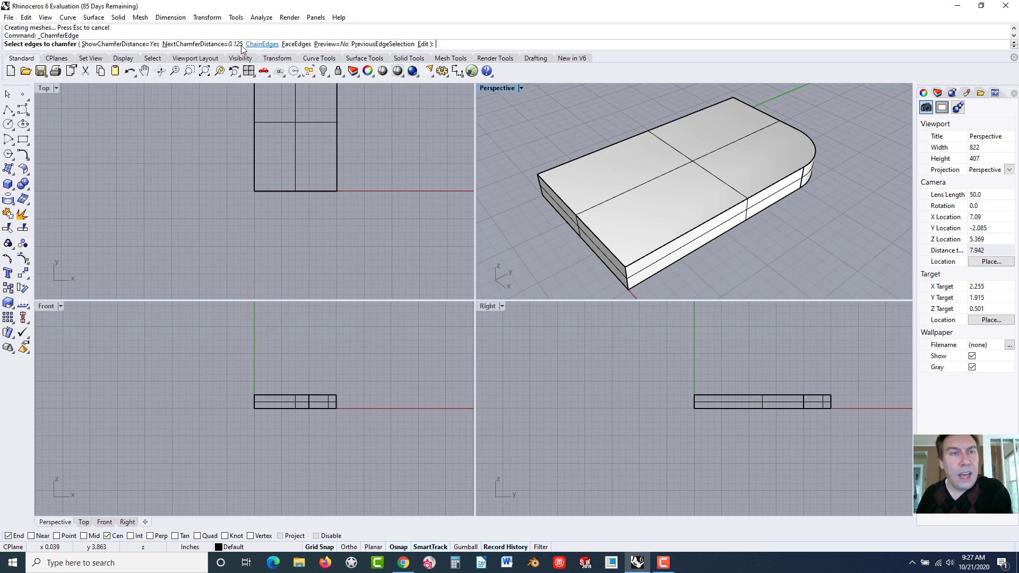
{"action": "left_click", "coordinate": [441, 44]}
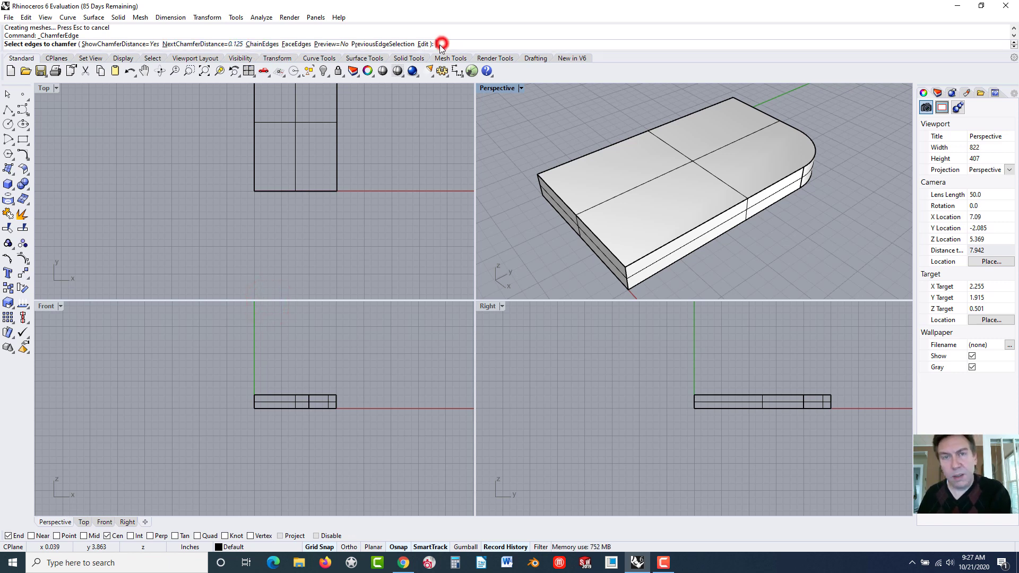
{"action": "type", "text": ".125"}
{"action": "key", "text": "Return"}
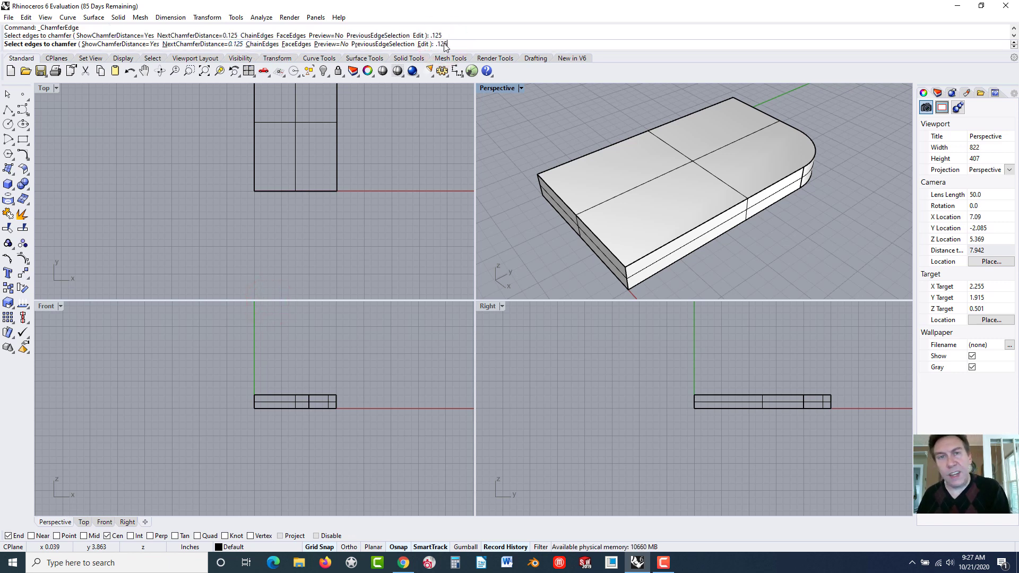
{"action": "left_click", "coordinate": [263, 45]}
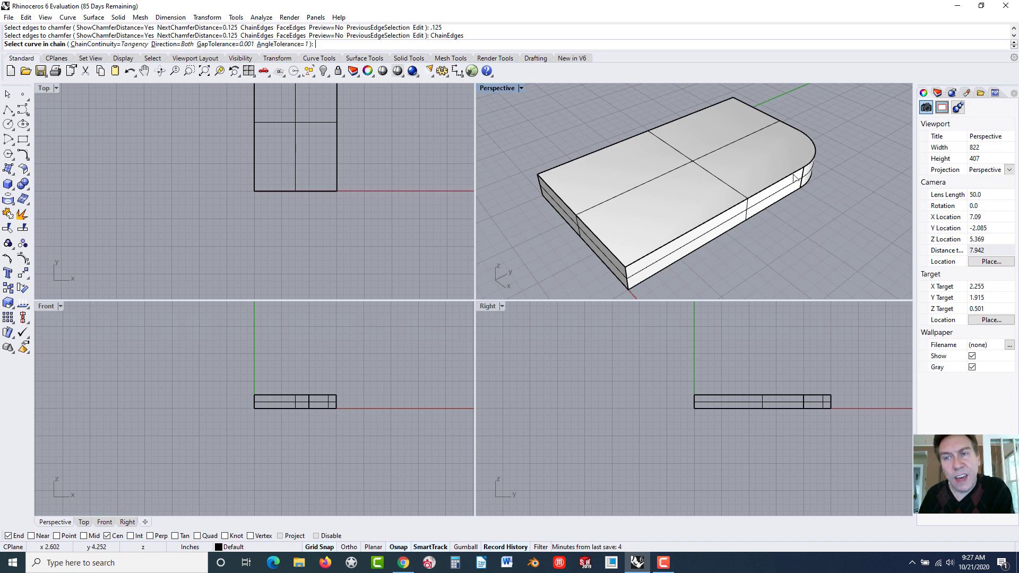
{"action": "left_click", "coordinate": [811, 166]}
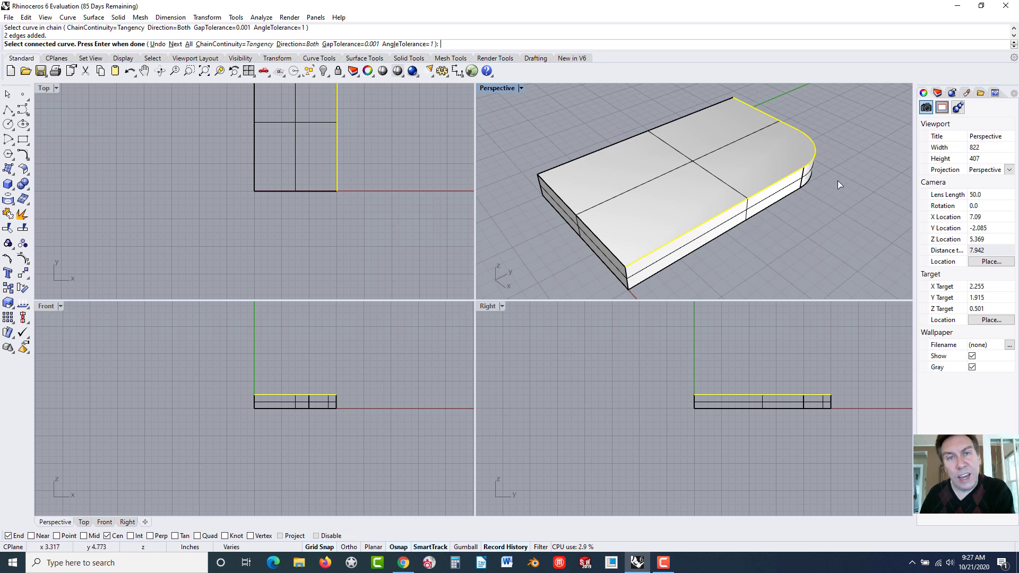
{"action": "key", "text": "Return"}
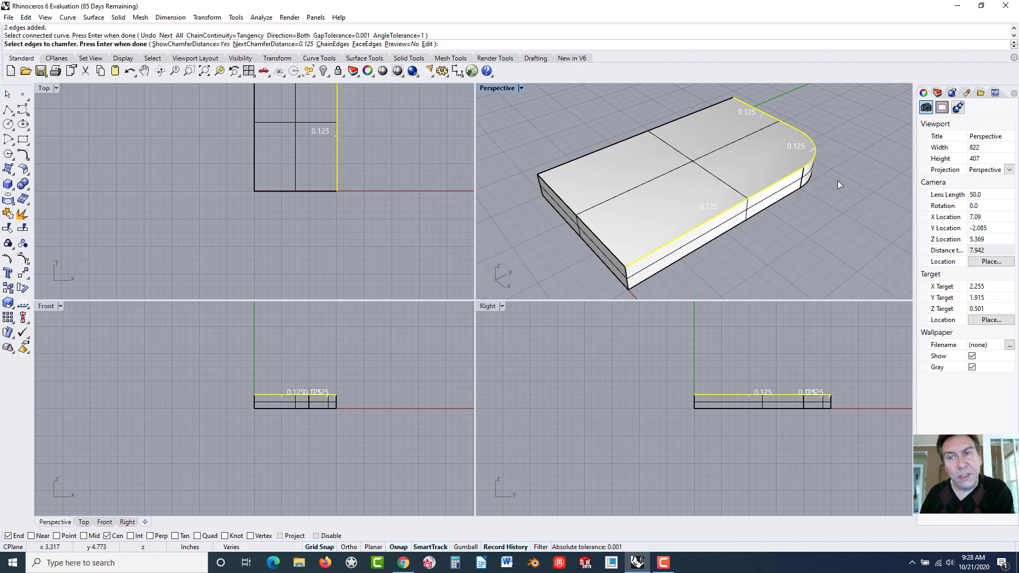
{"action": "key", "text": "Return"}
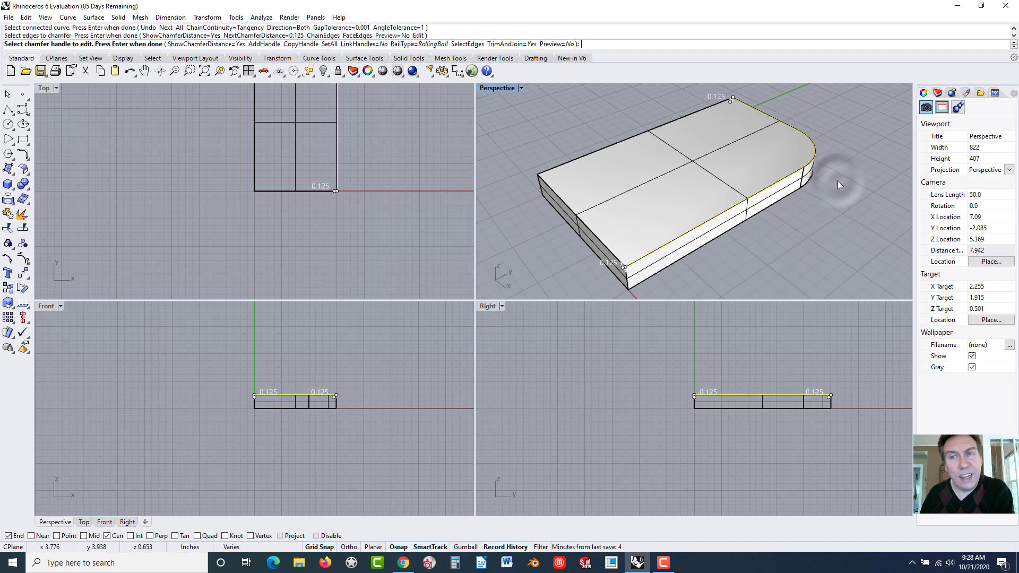
{"action": "key", "text": "Return"}
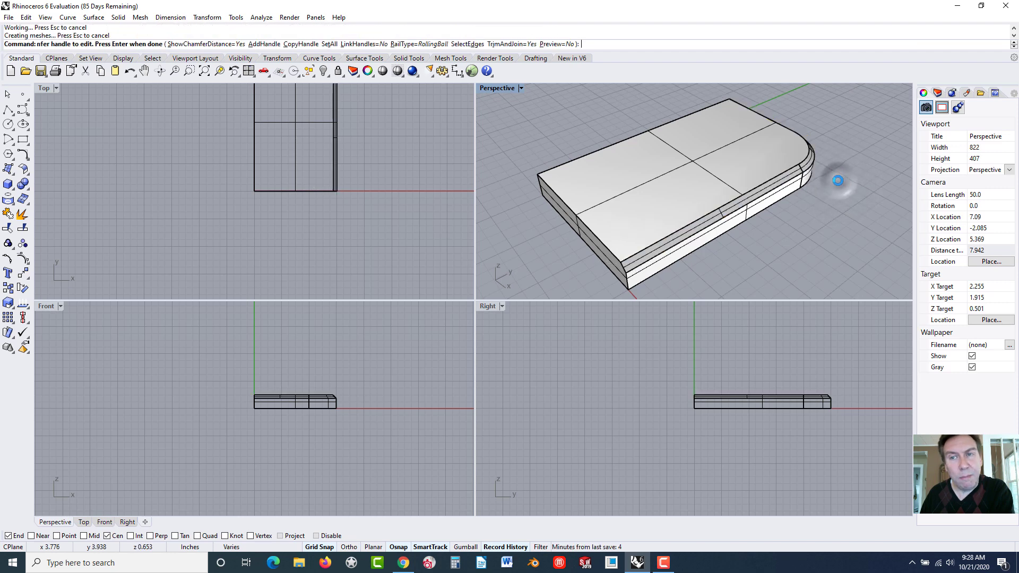
Create a second solid box from the origin corner of the plate with a 3 by 1.5 inch base and a 1 inch height.
{"action": "right_click_drag", "start_coordinate": [817, 213], "coordinate": [845, 193]}
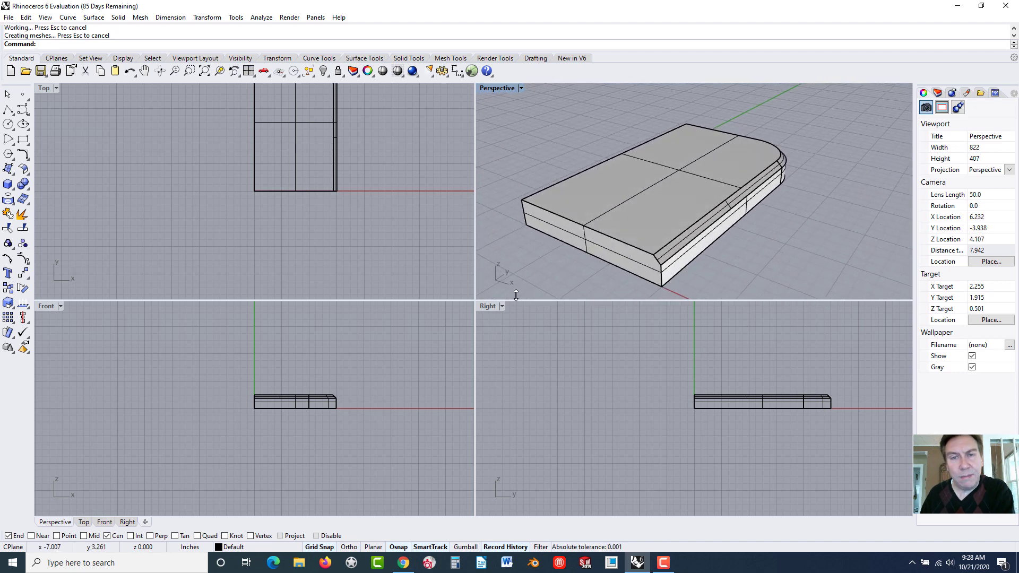
{"action": "left_click", "coordinate": [8, 186]}
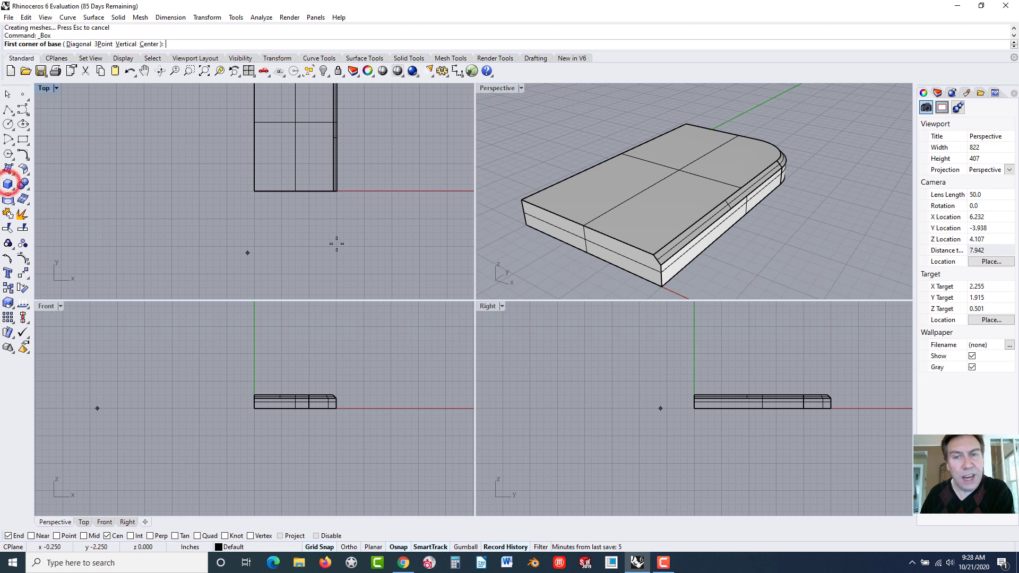
{"action": "left_click", "coordinate": [526, 226]}
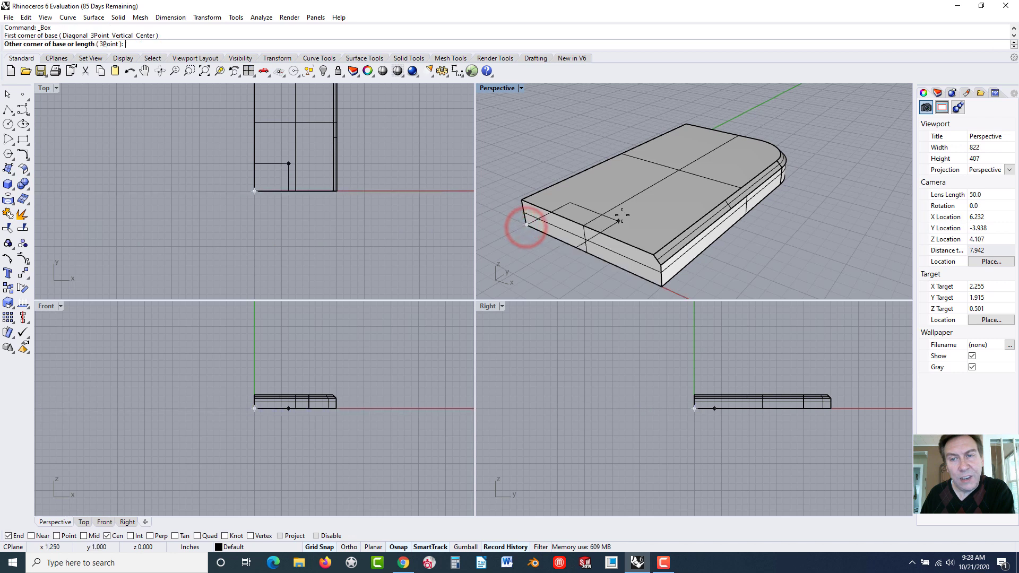
{"action": "left_click", "coordinate": [718, 240]}
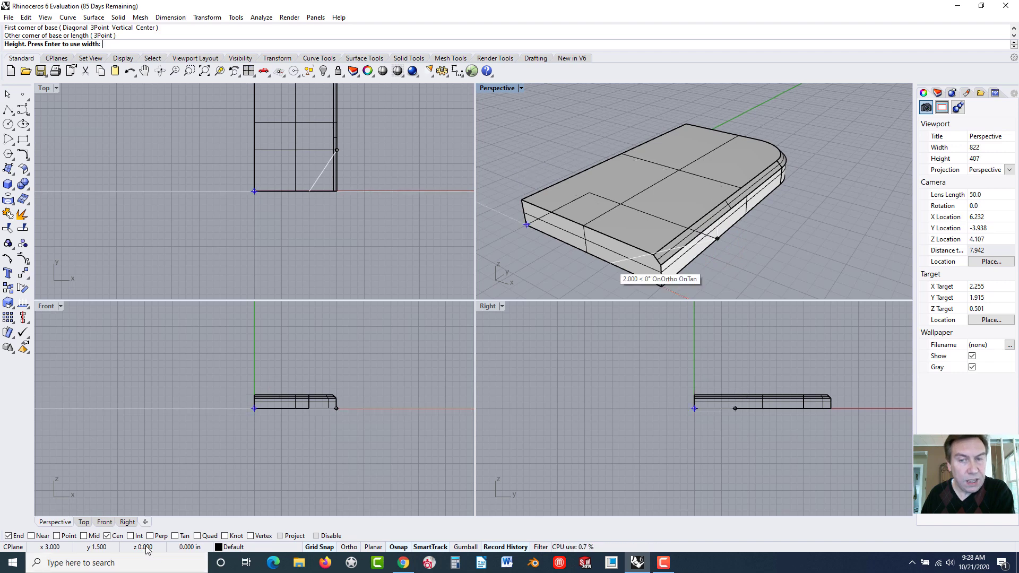
{"action": "left_click", "coordinate": [671, 188]}
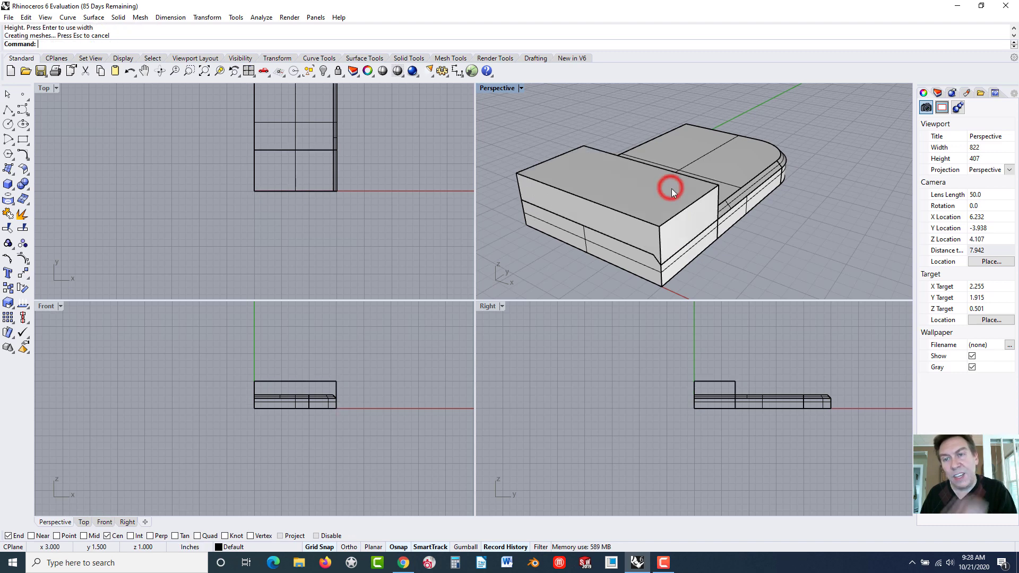
Fillet the second box's vertical corner edge at X 3, Y 1.5 with a 1-inch radius.
{"action": "right_click_drag", "start_coordinate": [740, 243], "coordinate": [601, 246]}
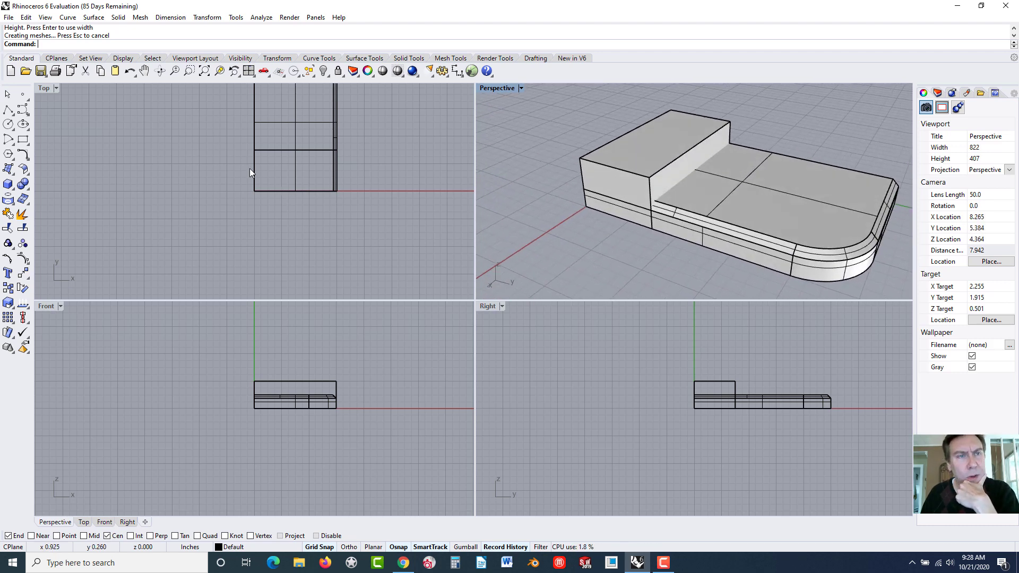
{"action": "left_click", "coordinate": [118, 17]}
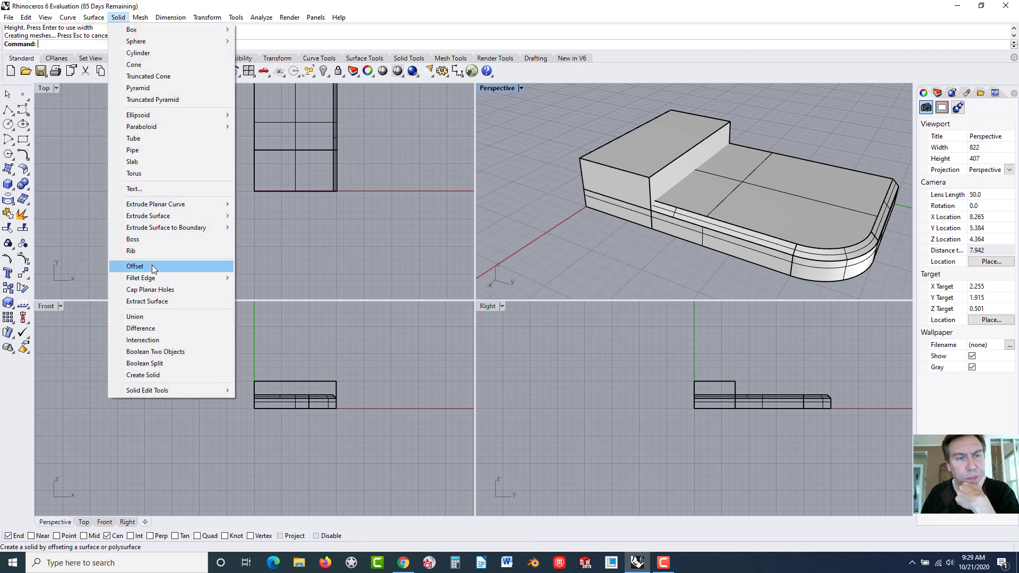
{"action": "mouse_move", "coordinate": [187, 277]}
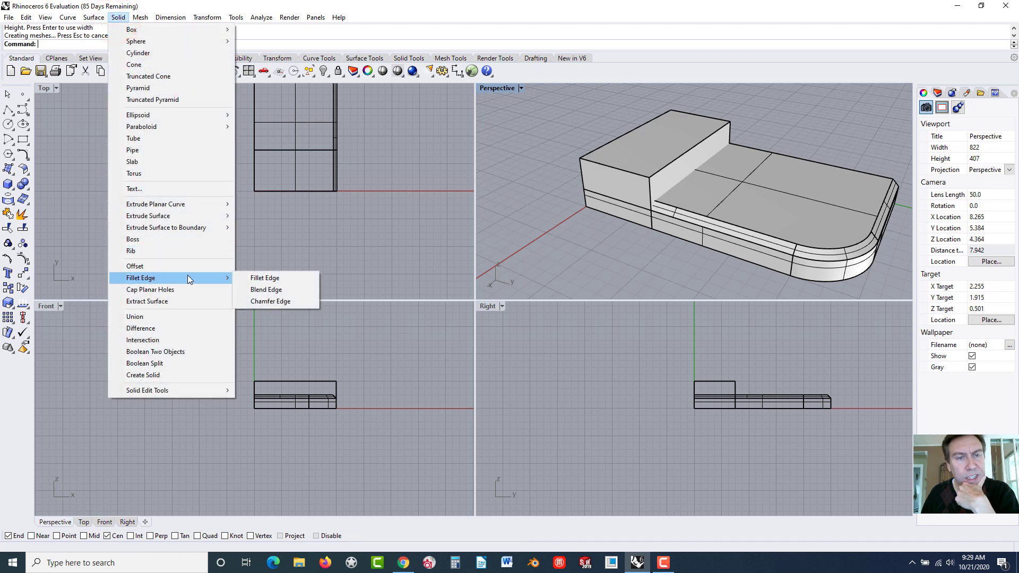
{"action": "left_click", "coordinate": [271, 277]}
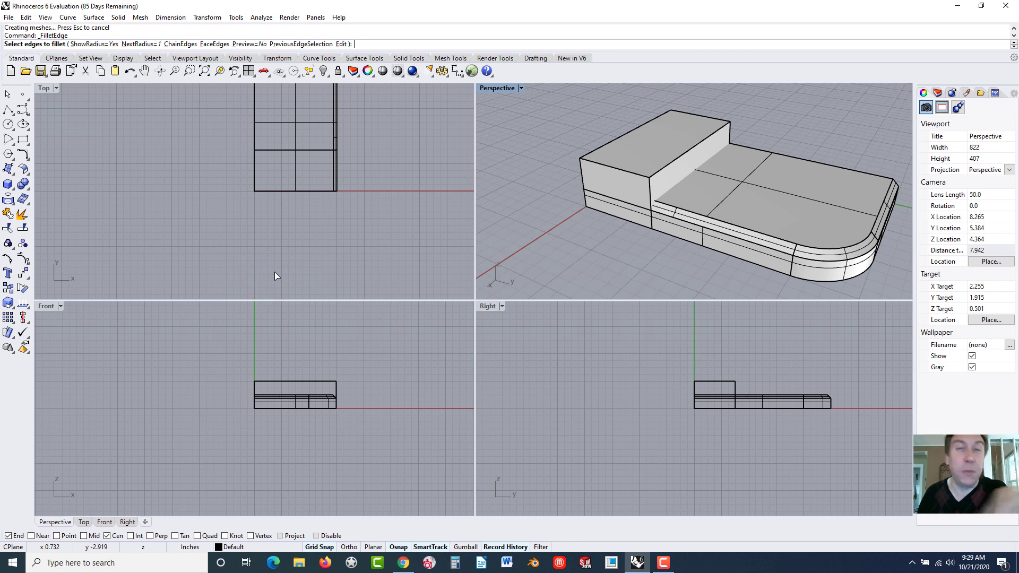
{"action": "left_click", "coordinate": [652, 193]}
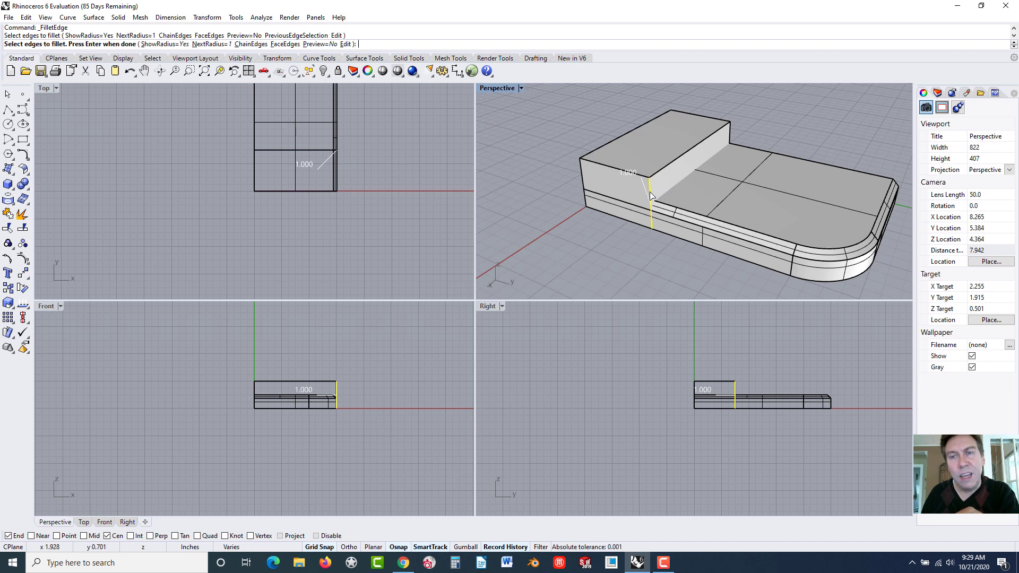
{"action": "key", "text": "Return"}
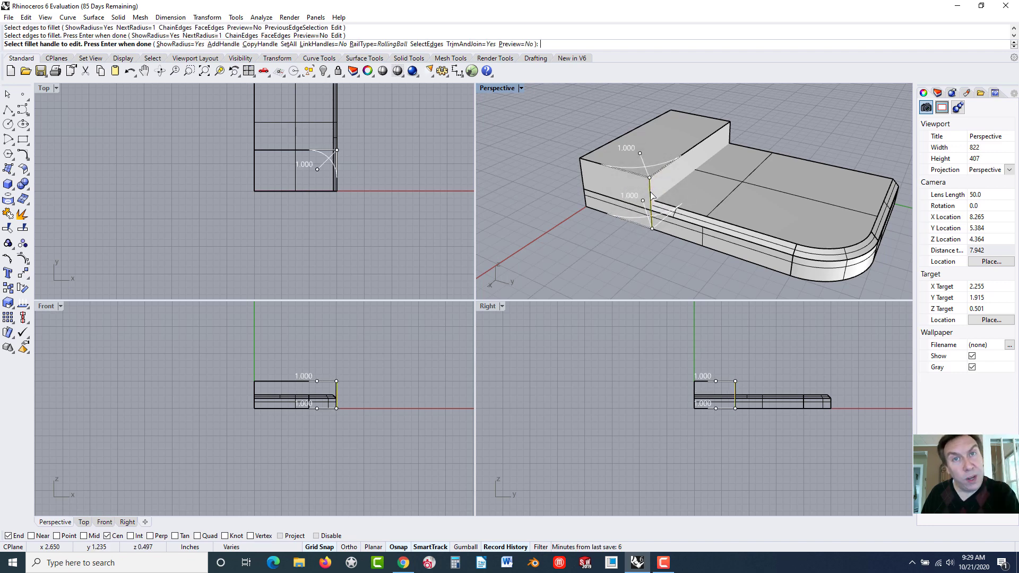
{"action": "key", "text": "Return"}
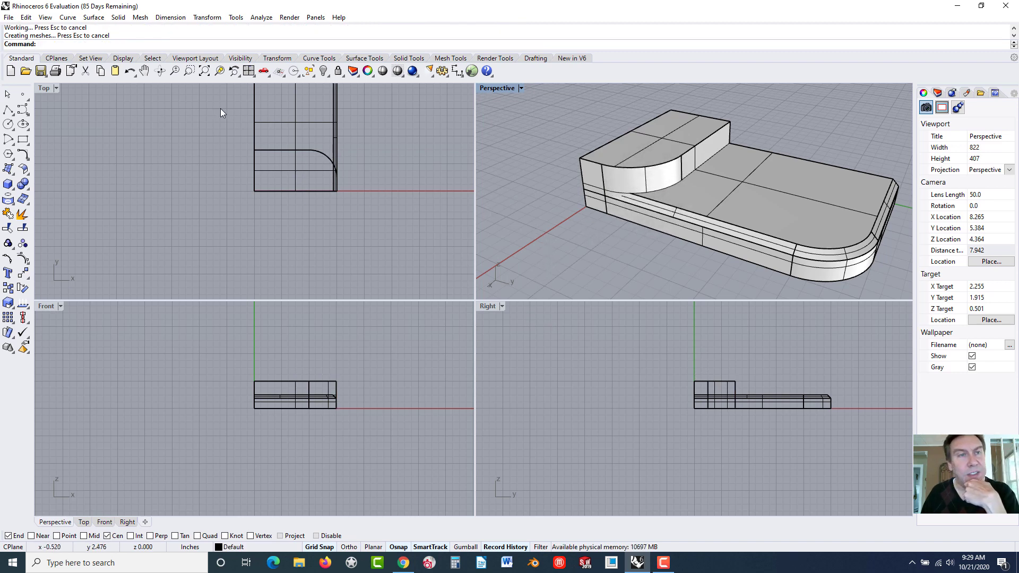
Chamfer the tangent chain of top edges around the raised block's rounded corner with a distance of 0.125 inch.
{"action": "left_click", "coordinate": [120, 18]}
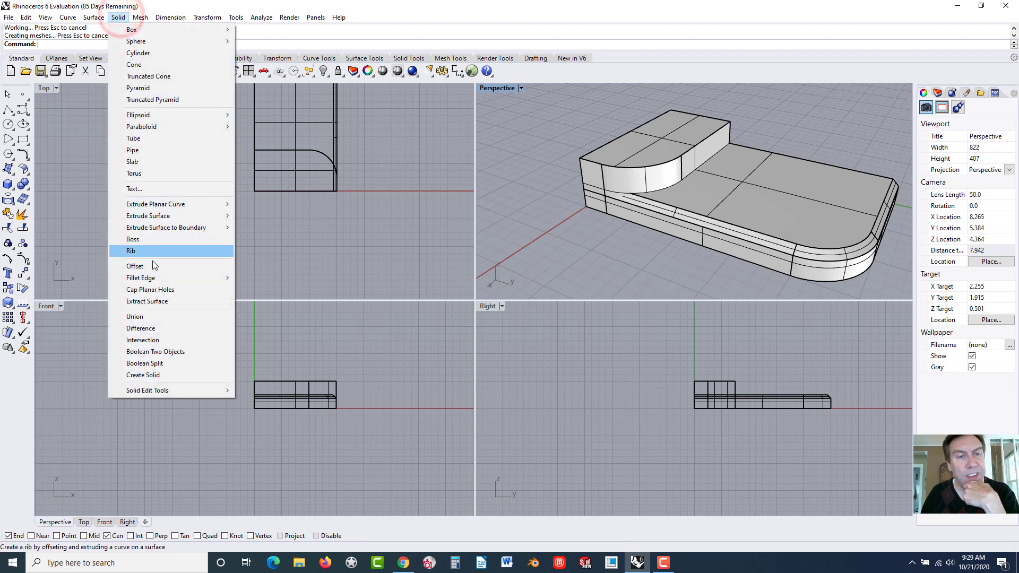
{"action": "mouse_move", "coordinate": [220, 279]}
{"action": "left_click", "coordinate": [261, 300]}
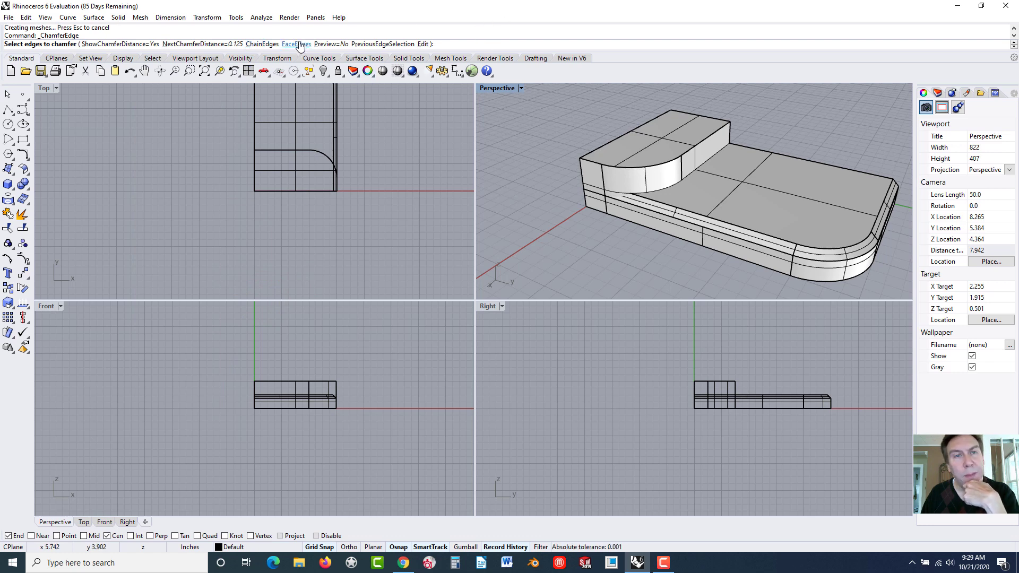
{"action": "left_click", "coordinate": [267, 45]}
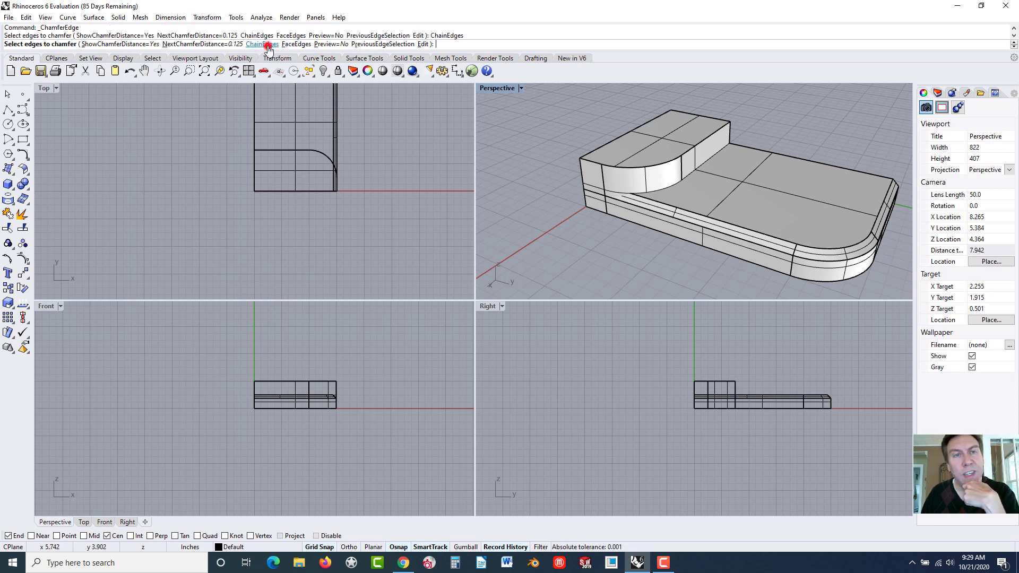
{"action": "left_click", "coordinate": [664, 167]}
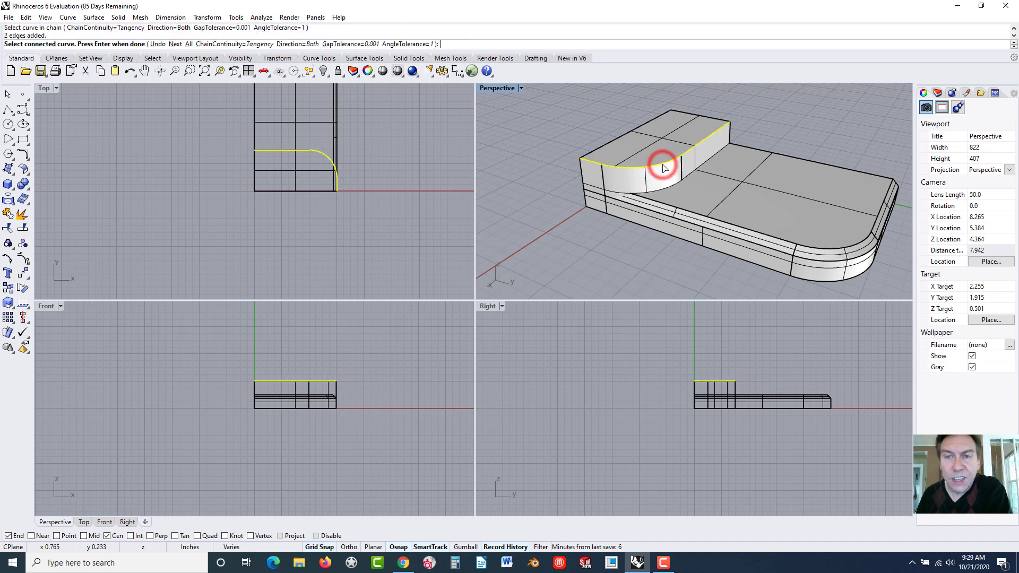
{"action": "right_click", "coordinate": [665, 168]}
{"action": "key", "text": "Return"}
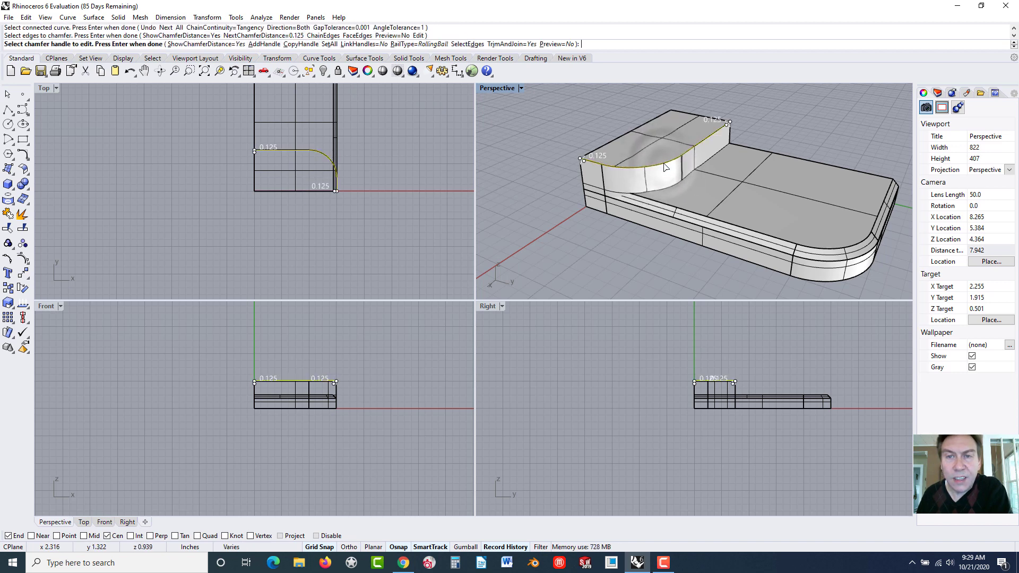
{"action": "key", "text": "Return"}
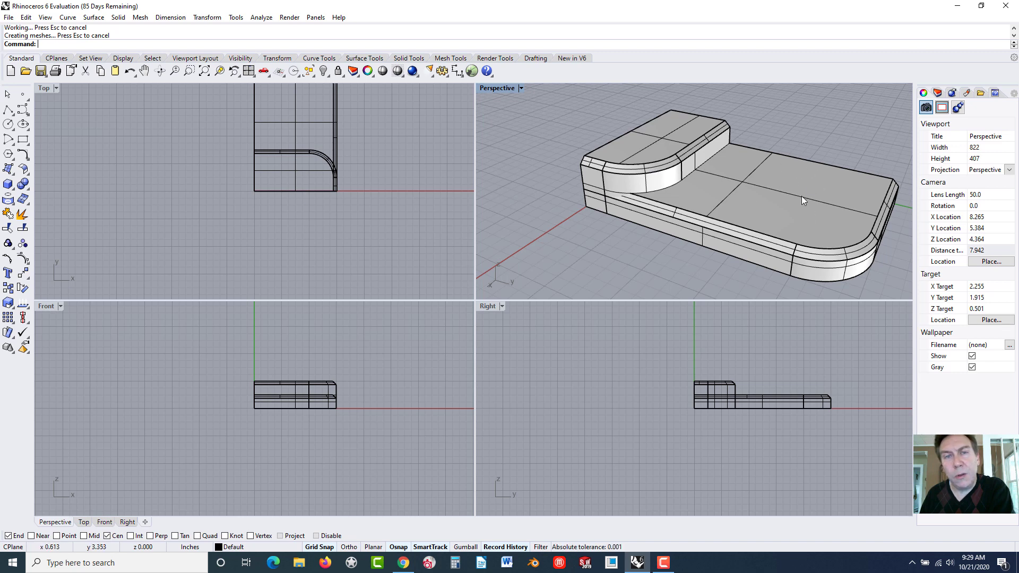
Create a vertical solid cylinder centred at X 1, Y 4 on the plate's base, with a 0.375-inch radius and about 1.25-inch height.
{"action": "left_click", "coordinate": [8, 185]}
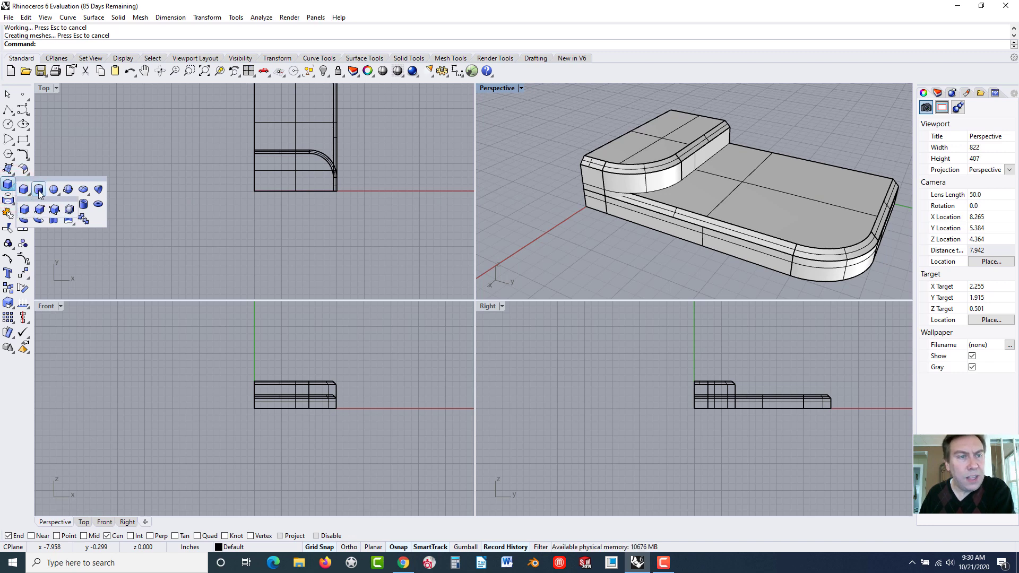
{"action": "left_click", "coordinate": [39, 190]}
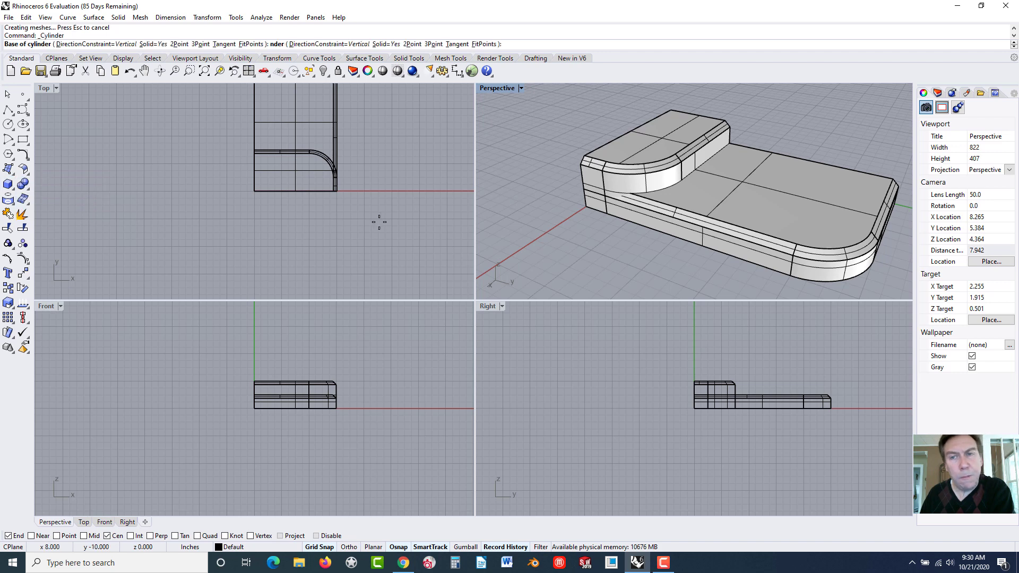
{"action": "scroll", "coordinate": [345, 222], "scroll_direction": "down", "scroll_amount": 5}
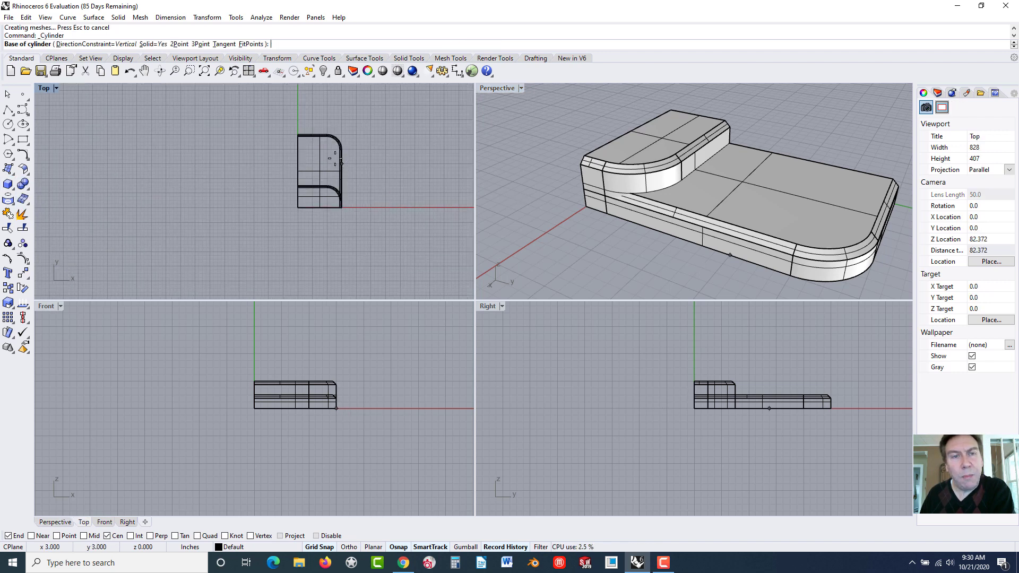
{"action": "scroll", "coordinate": [335, 158], "scroll_direction": "up", "scroll_amount": 8}
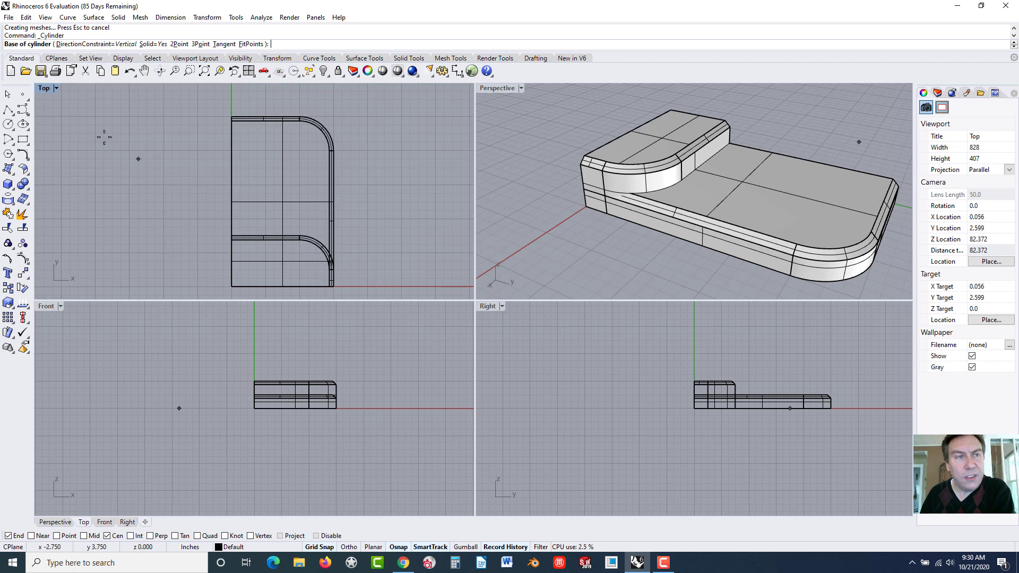
{"action": "scroll", "coordinate": [276, 209], "scroll_direction": "up", "scroll_amount": 2}
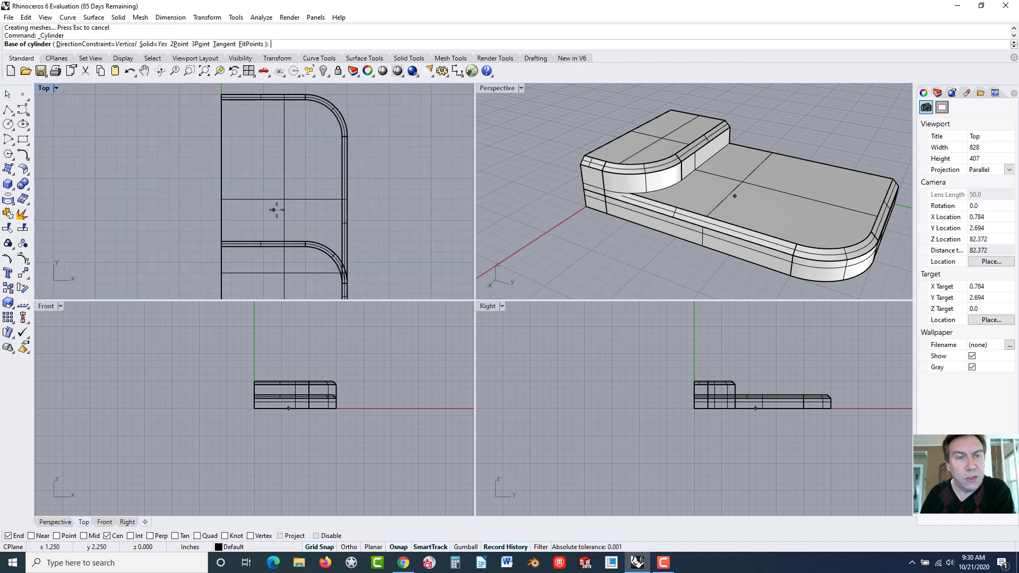
{"action": "scroll", "coordinate": [276, 210], "scroll_direction": "down", "scroll_amount": 1}
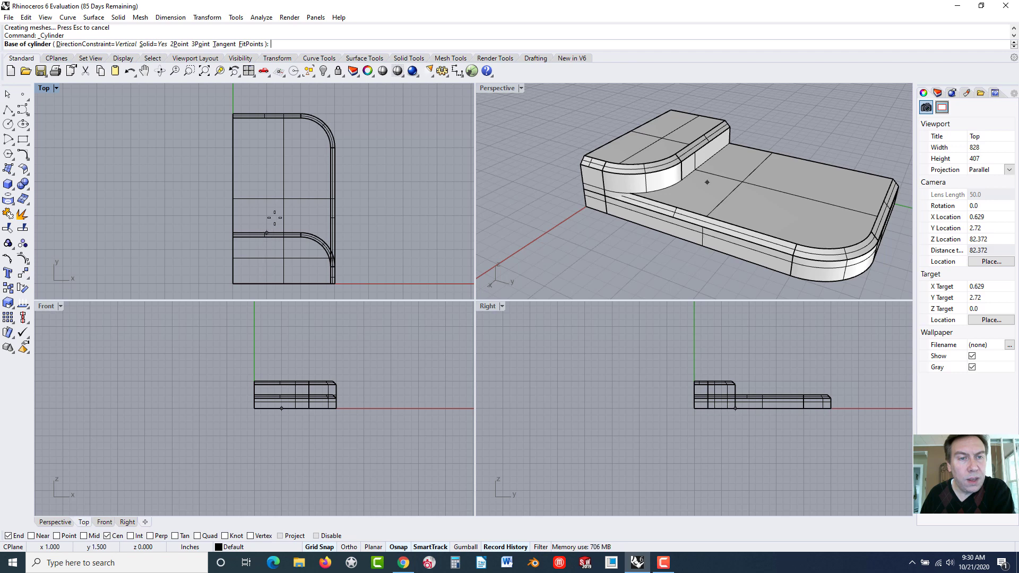
{"action": "left_click", "coordinate": [266, 148]}
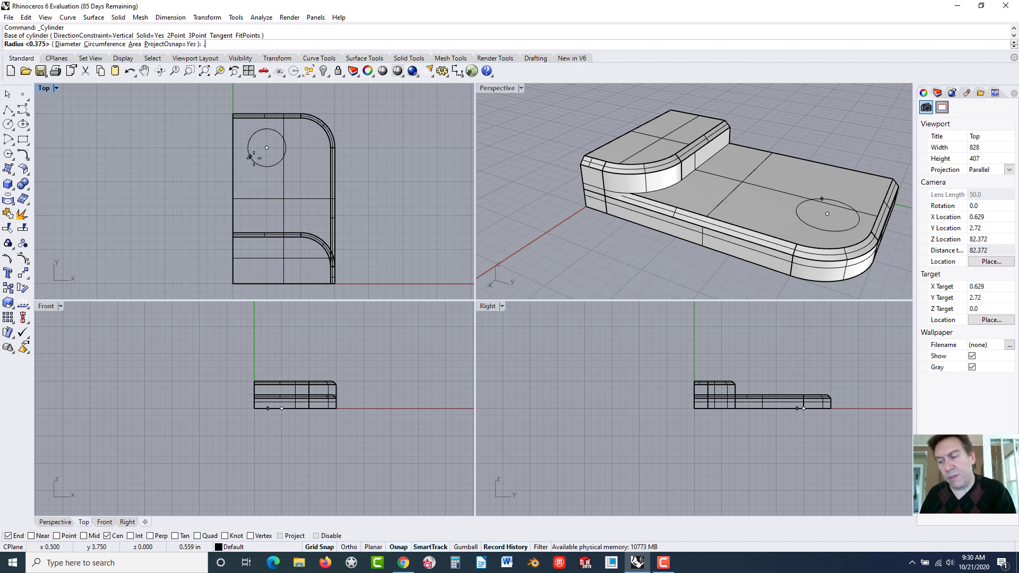
{"action": "type", "text": ".375"}
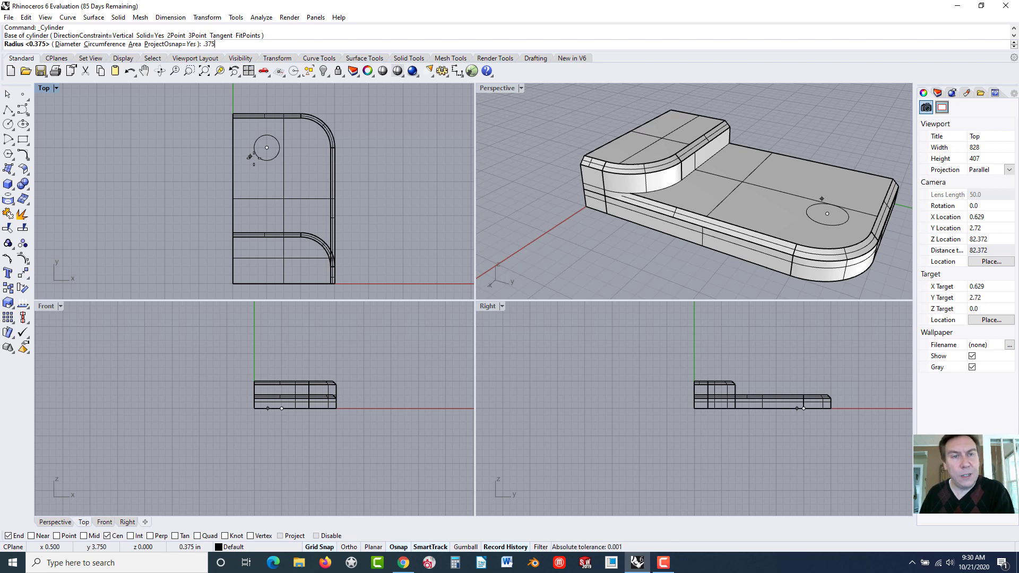
{"action": "key", "text": "Return"}
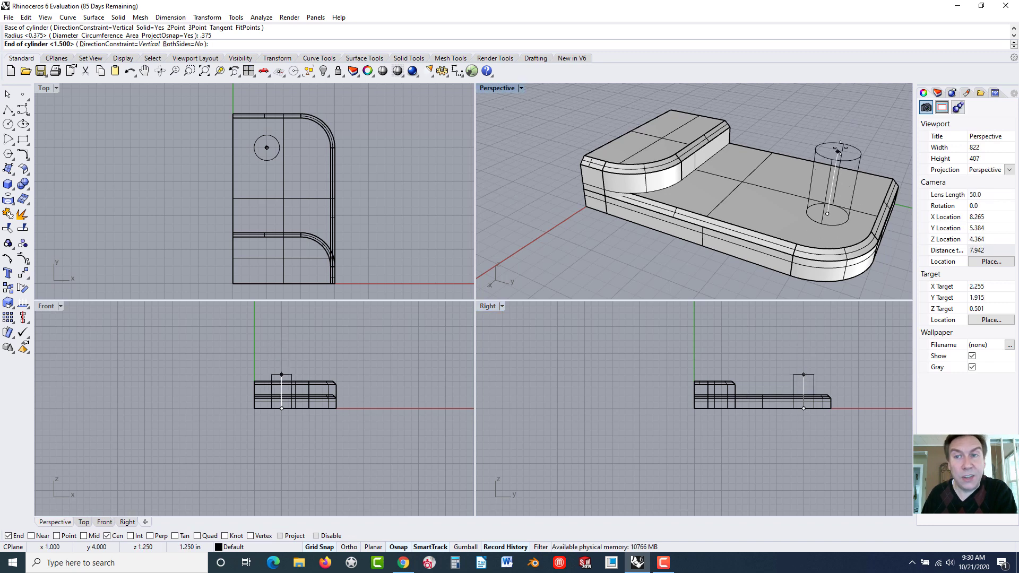
{"action": "left_click", "coordinate": [838, 152]}
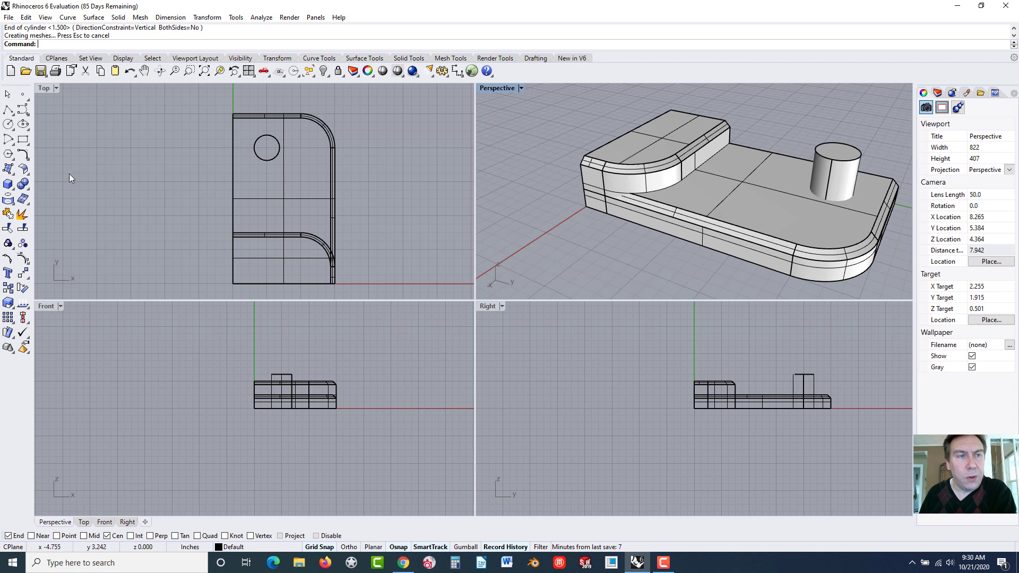
Cut the through hole by subtracting the cylinder from the base plate with Boolean Difference.
{"action": "left_click", "coordinate": [28, 190]}
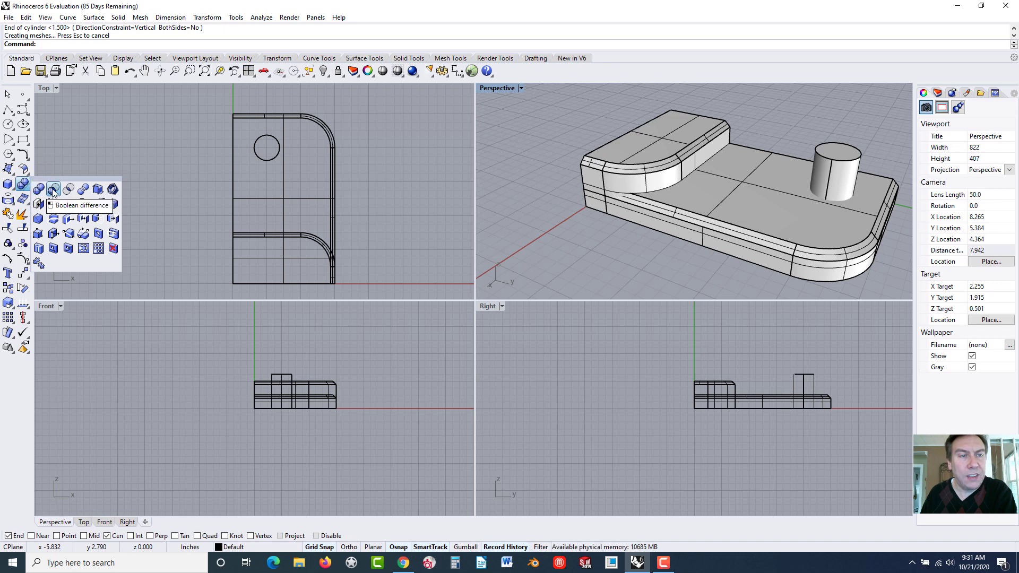
{"action": "left_click", "coordinate": [53, 190]}
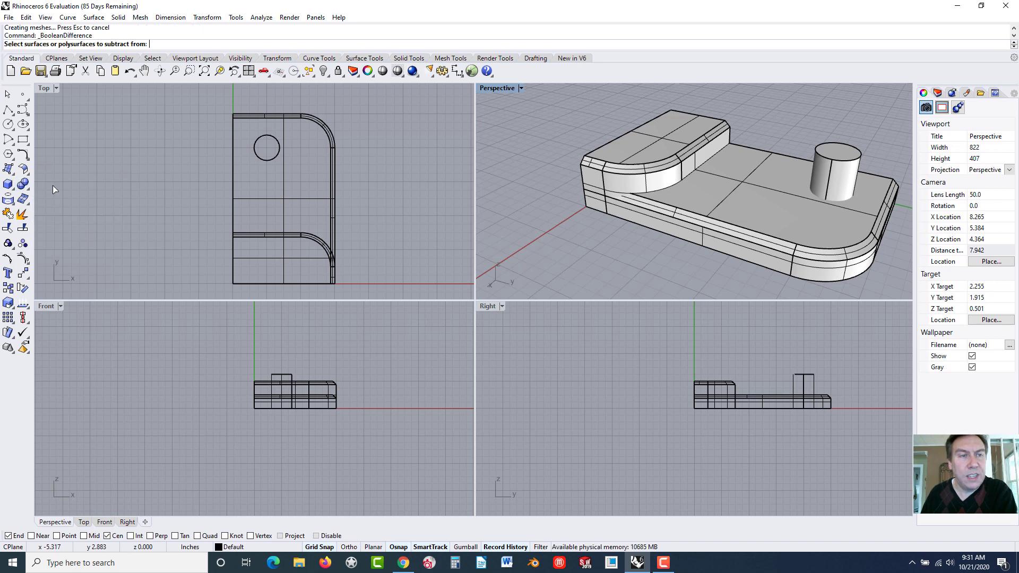
{"action": "left_click", "coordinate": [690, 212]}
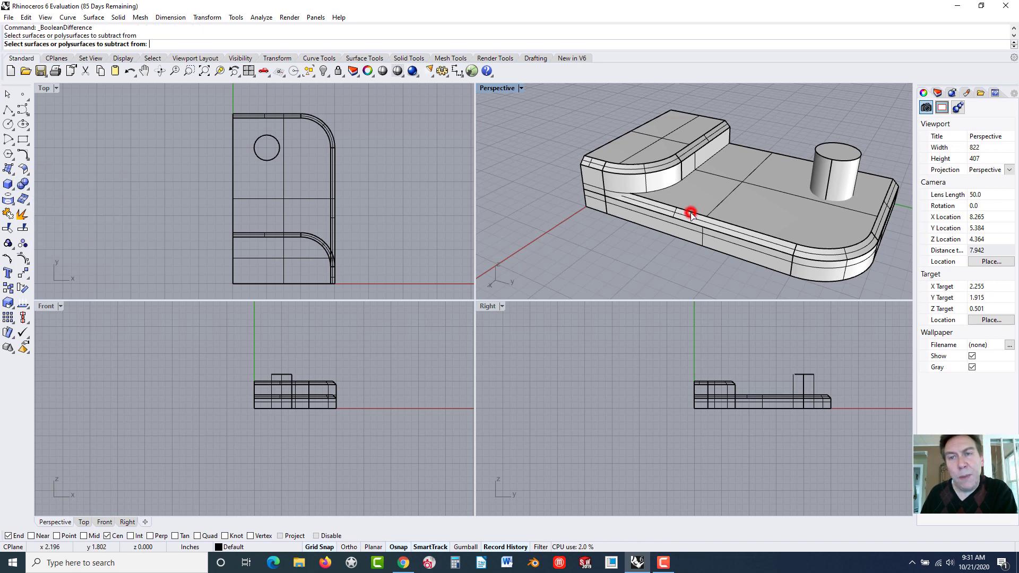
{"action": "left_click", "coordinate": [717, 218]}
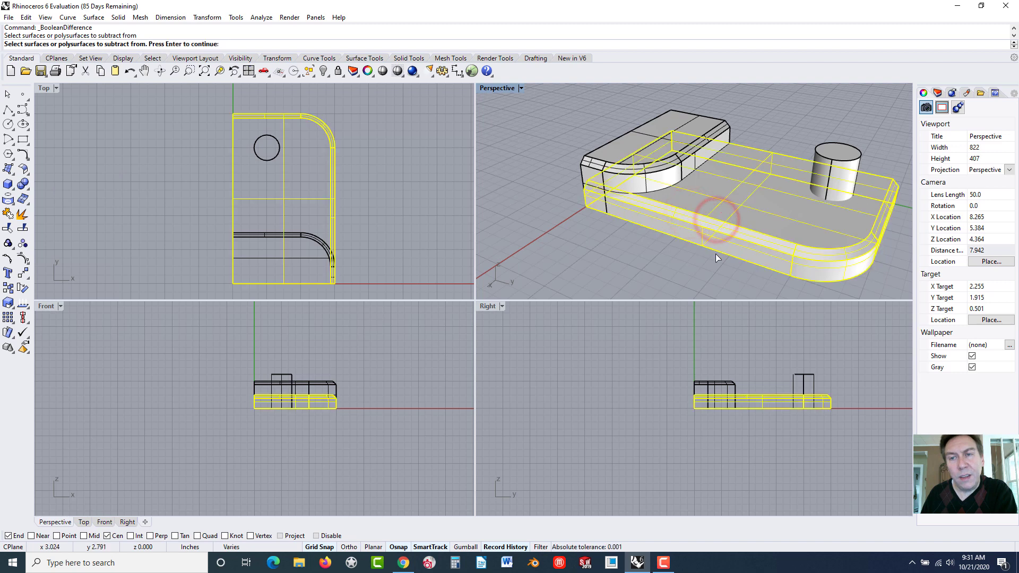
{"action": "right_click", "coordinate": [810, 124]}
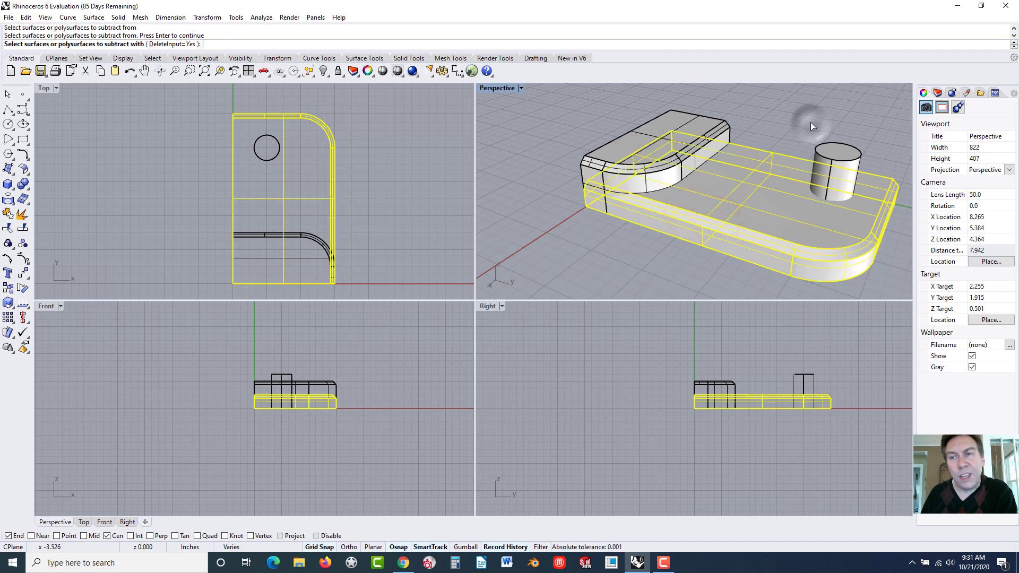
{"action": "left_click", "coordinate": [860, 154]}
{"action": "right_click", "coordinate": [860, 154]}
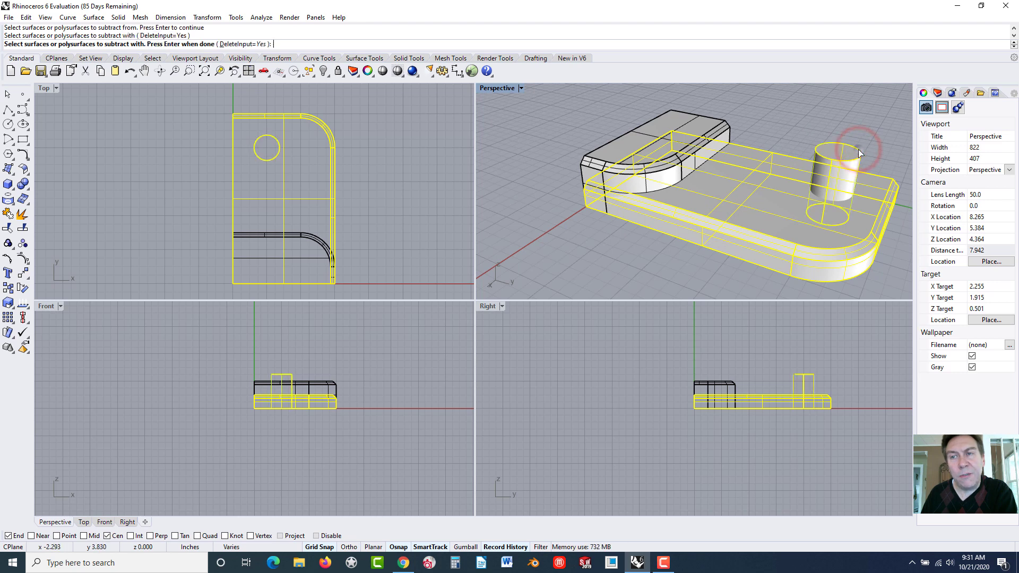
{"action": "mouse_move", "coordinate": [849, 164]}
{"action": "right_mouse_down"}
{"action": "mouse_move", "coordinate": [771, 174]}
{"action": "mouse_move", "coordinate": [813, 145]}
{"action": "mouse_move", "coordinate": [621, 266]}
{"action": "mouse_move", "coordinate": [793, 202]}
{"action": "mouse_move", "coordinate": [780, 191]}
{"action": "mouse_move", "coordinate": [853, 149]}
{"action": "right_mouse_up"}
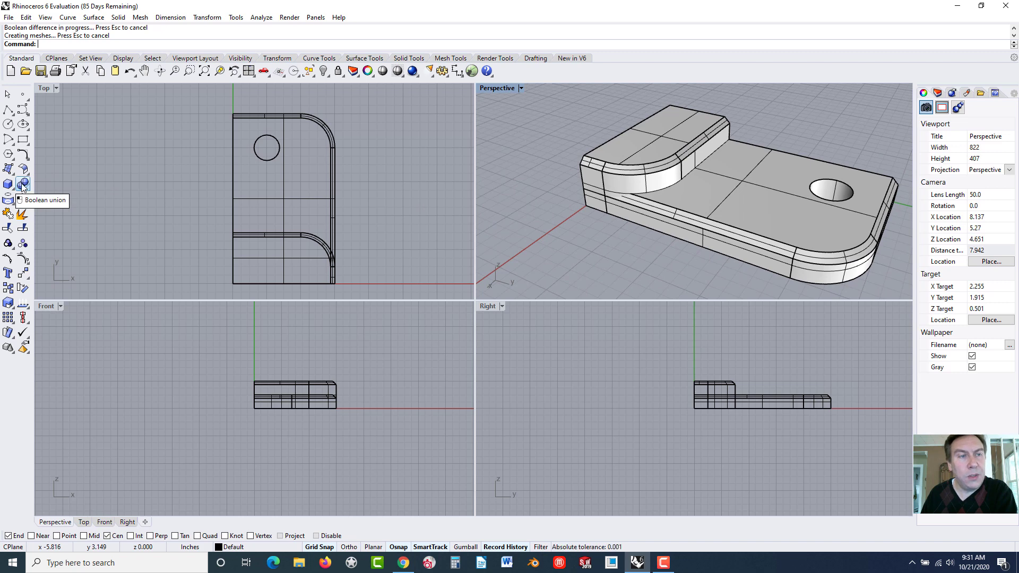
Join the base plate and the raised block into a single solid with Boolean Union.
{"action": "left_click", "coordinate": [22, 184]}
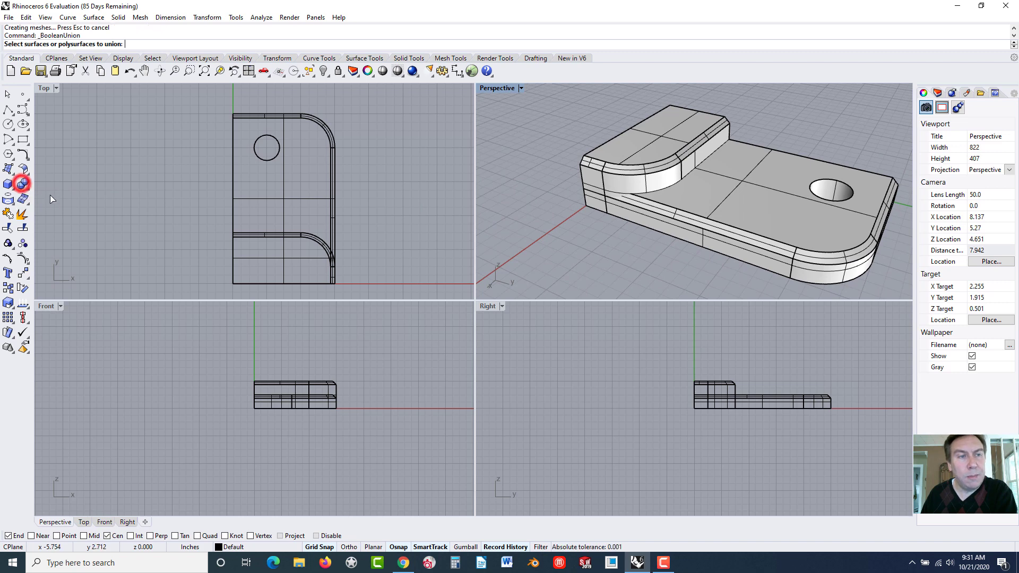
{"action": "left_click", "coordinate": [758, 205]}
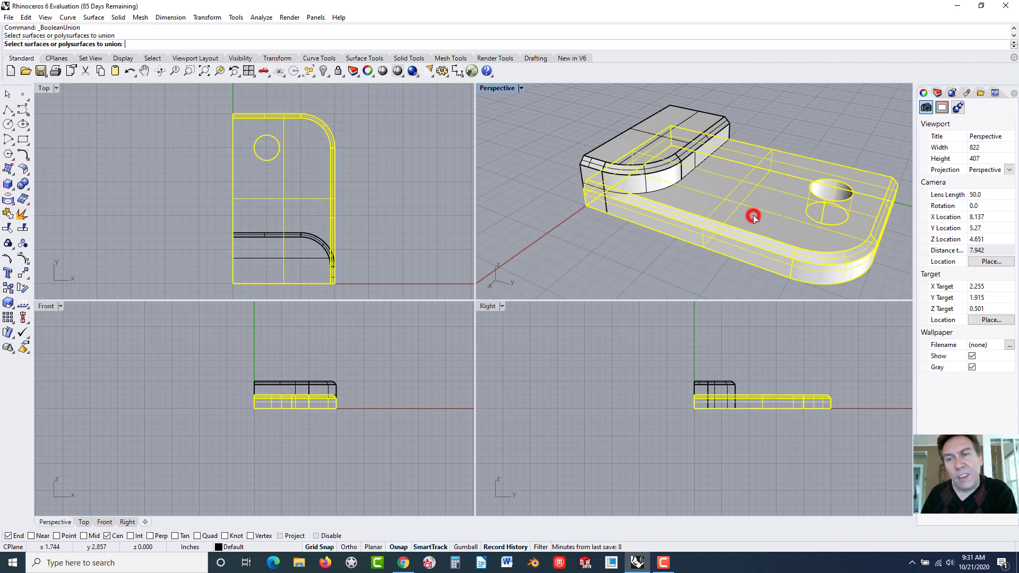
{"action": "left_click", "coordinate": [696, 116]}
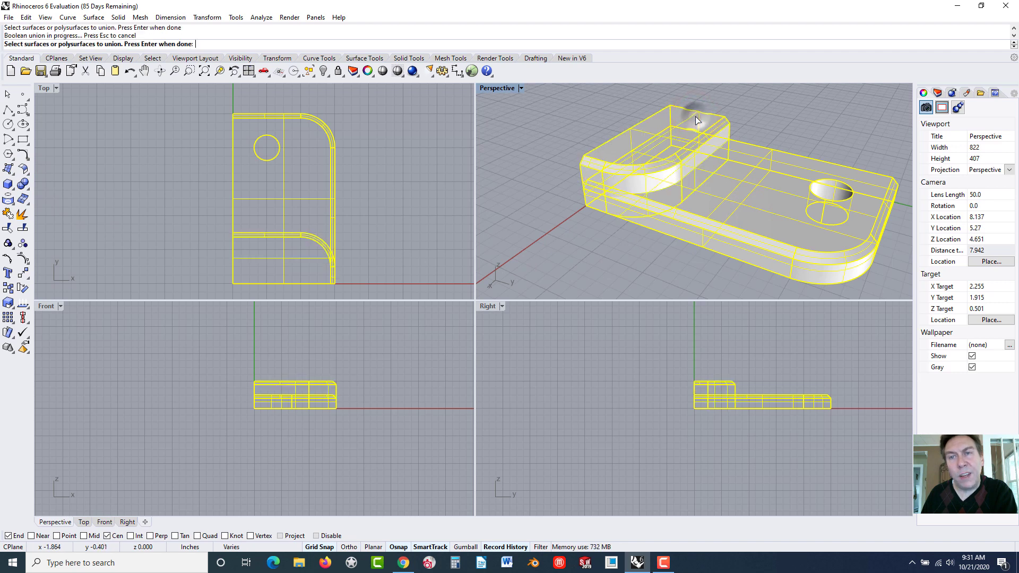
{"action": "key", "text": "Return"}
{"action": "left_click", "coordinate": [753, 177]}
{"action": "left_click", "coordinate": [635, 246]}
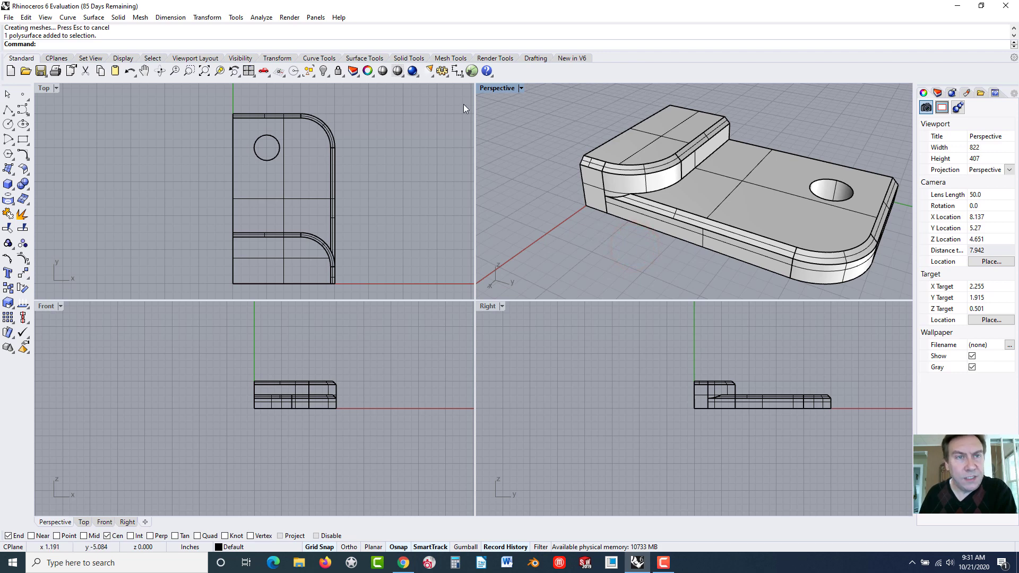
{"action": "left_click", "coordinate": [260, 18]}
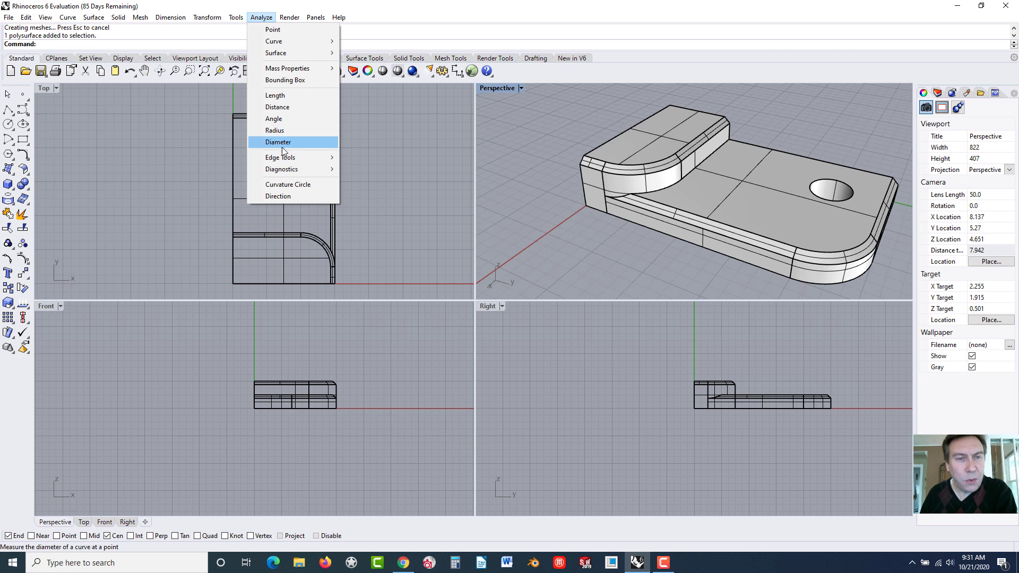
{"action": "mouse_move", "coordinate": [283, 159]}
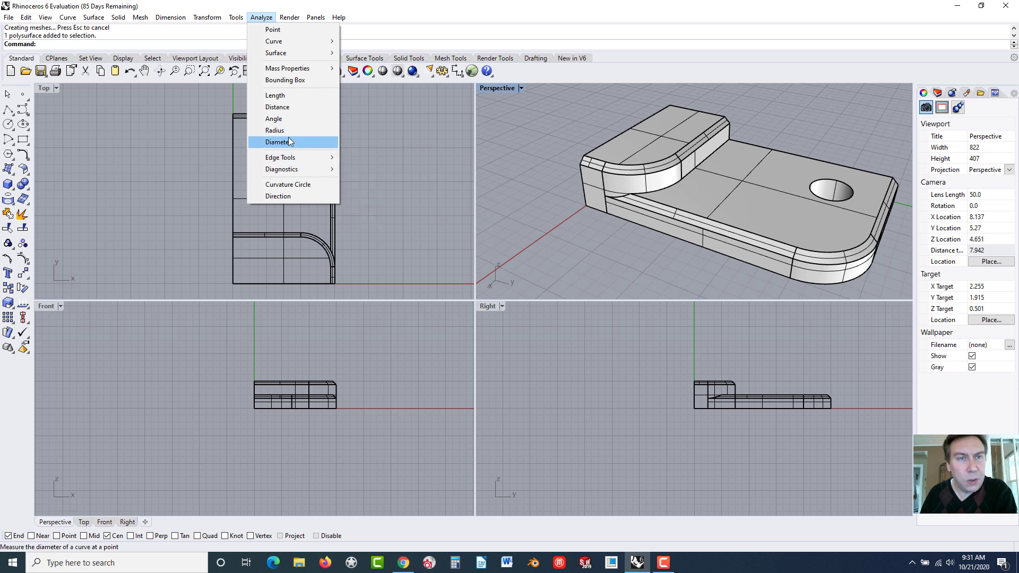
{"action": "mouse_move", "coordinate": [313, 68]}
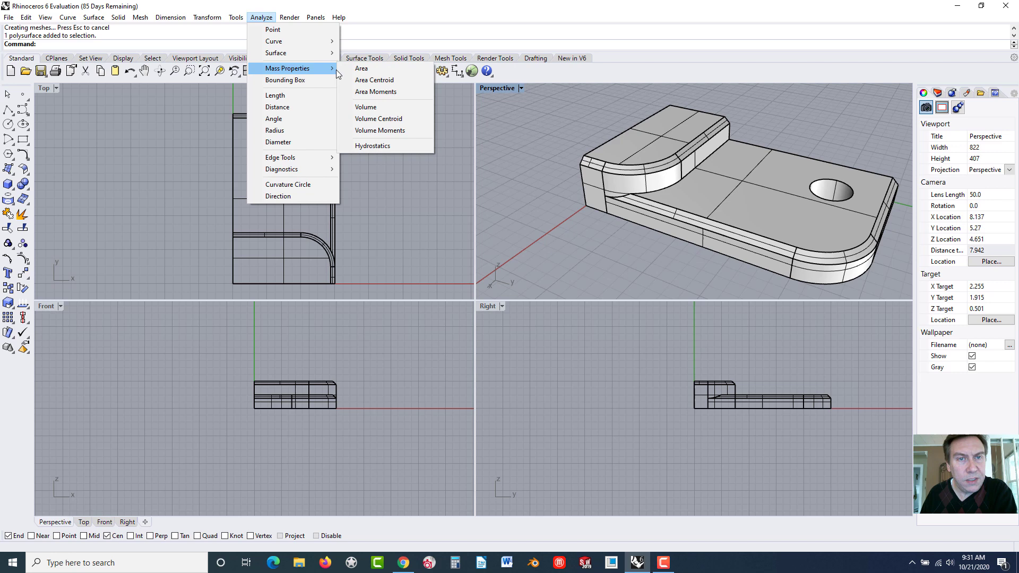
{"action": "left_click", "coordinate": [370, 107]}
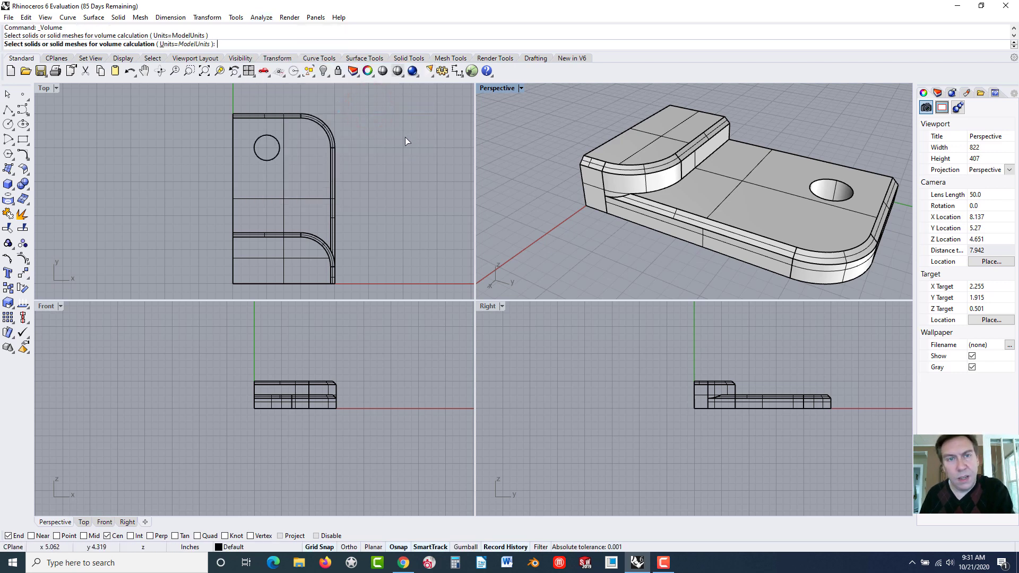
{"action": "key", "text": "Escape"}
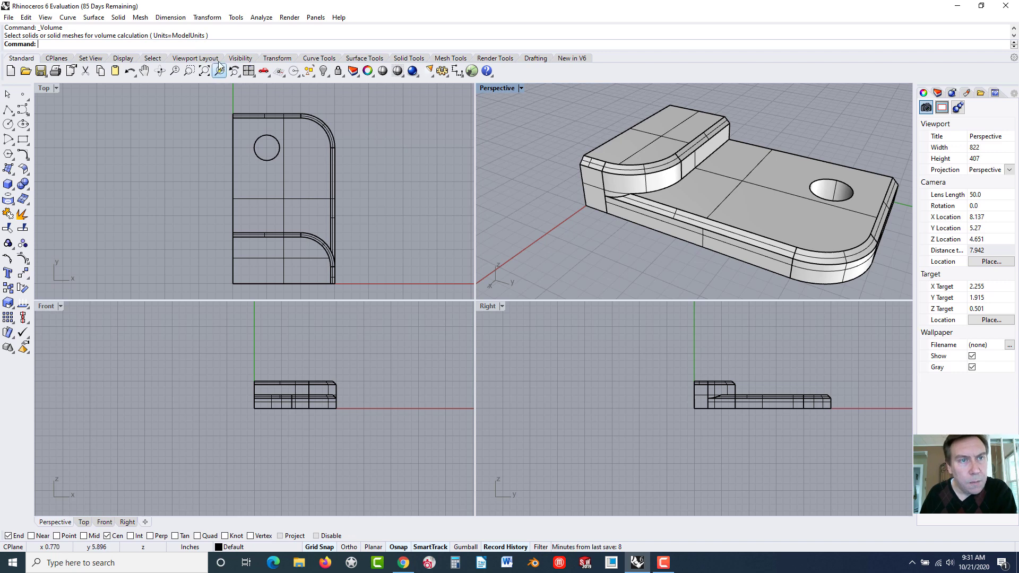
Measure the volume of the united stepped plate in model units.
{"action": "left_click", "coordinate": [261, 17]}
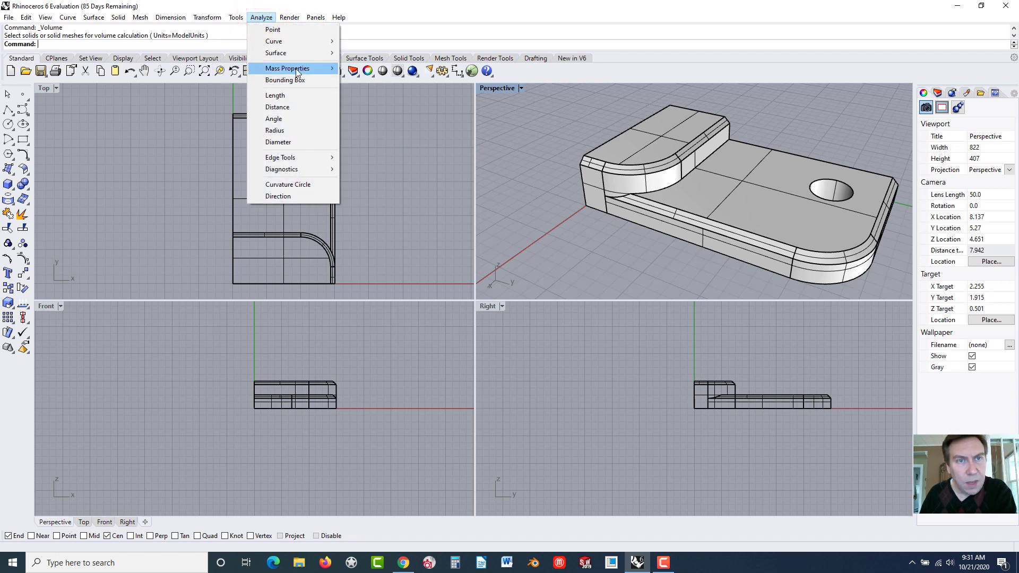
{"action": "mouse_move", "coordinate": [321, 70]}
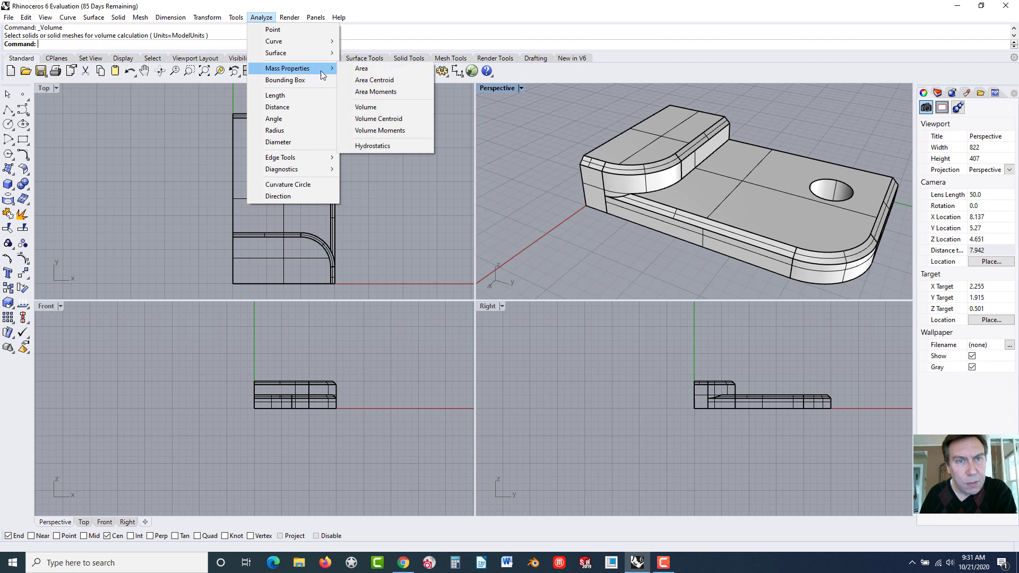
{"action": "left_click", "coordinate": [370, 106]}
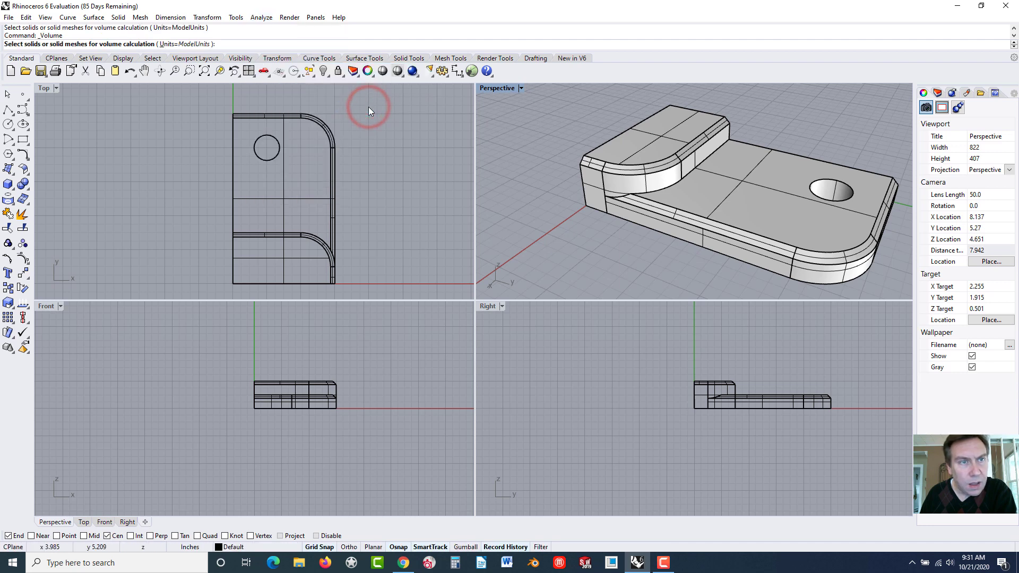
{"action": "left_click", "coordinate": [705, 223]}
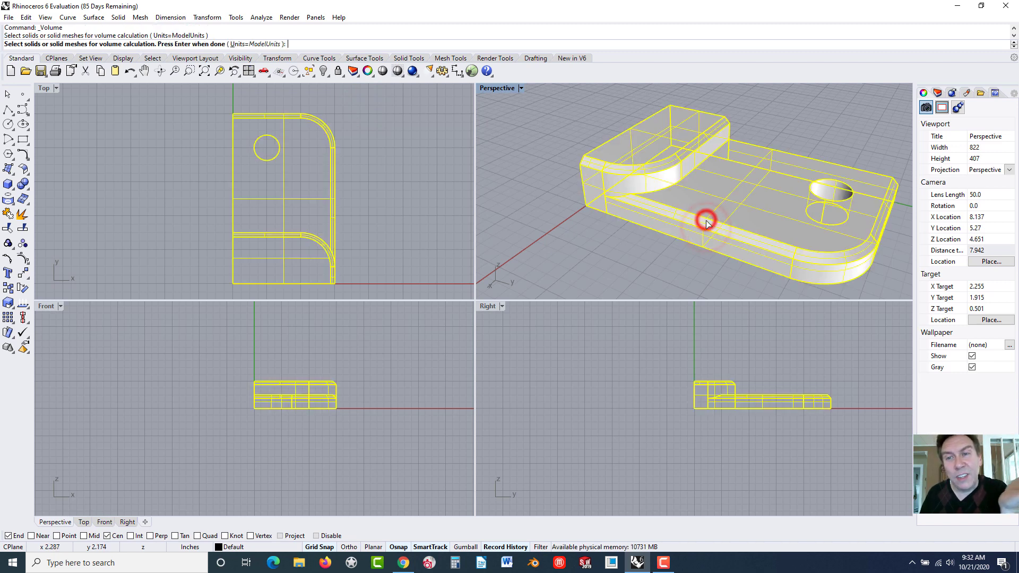
{"action": "right_click", "coordinate": [706, 223]}
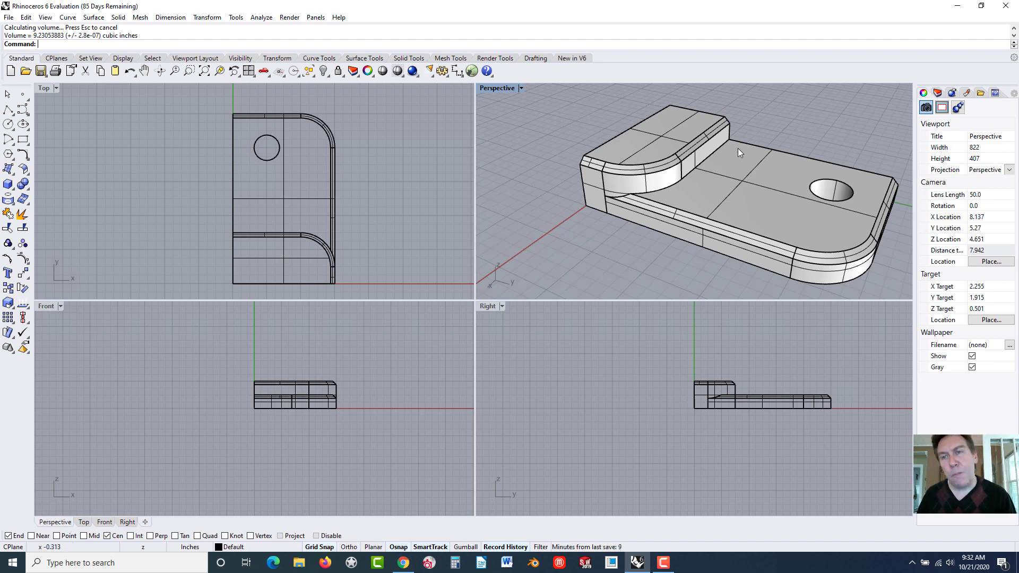
Try to shell the stepped plate with a 0.03-inch thickness, removing its underside, the raised block's end face and the straight side faces.
{"action": "right_click_drag", "start_coordinate": [742, 152], "coordinate": [542, 128]}
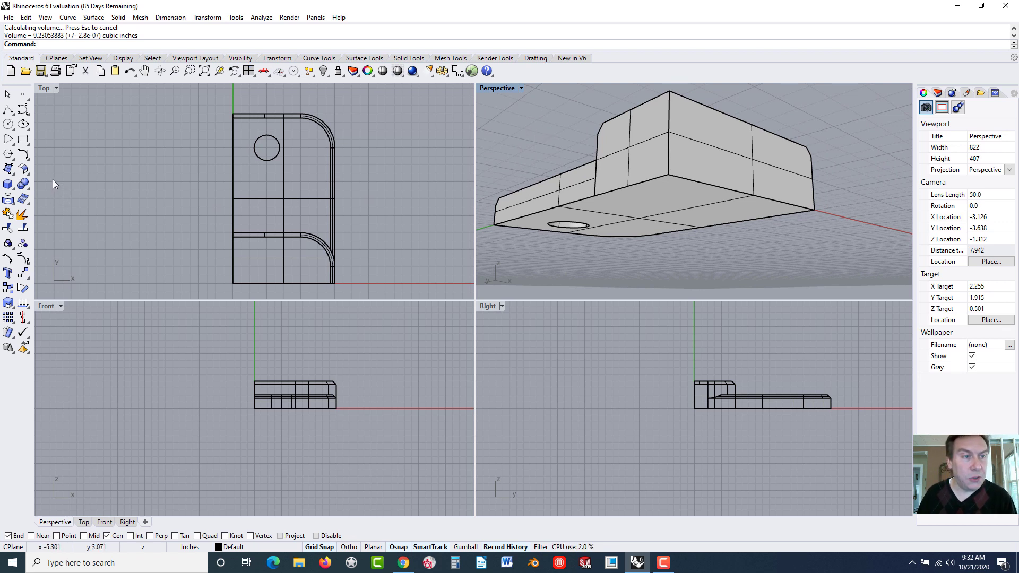
{"action": "left_click", "coordinate": [47, 44]}
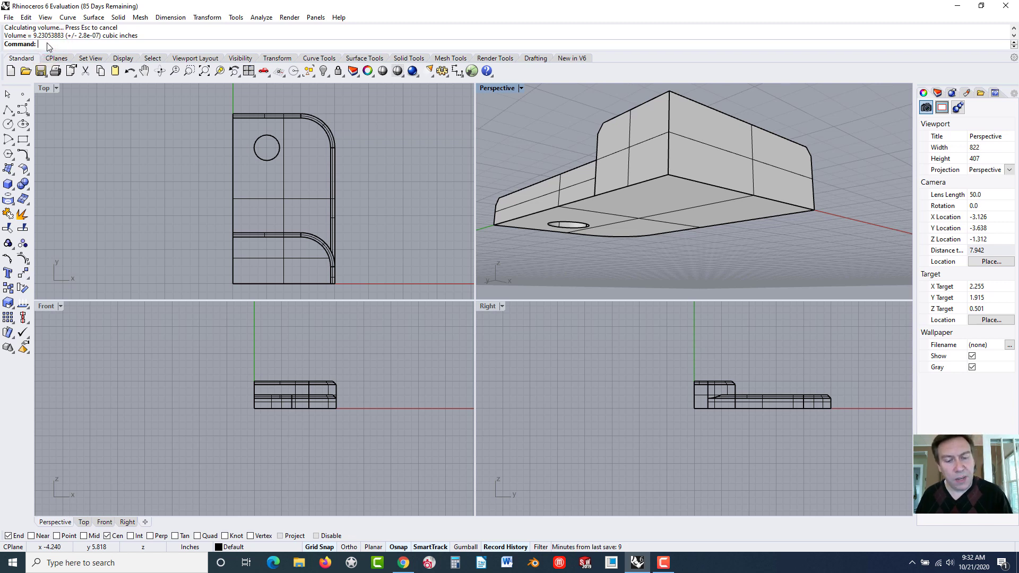
{"action": "type", "text": "Shell"}
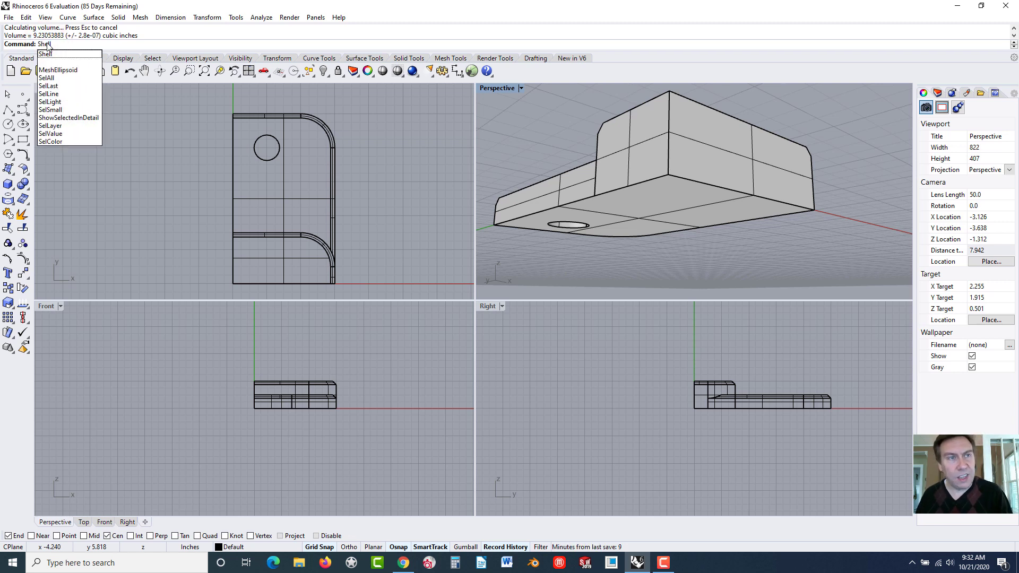
{"action": "key", "text": "Return"}
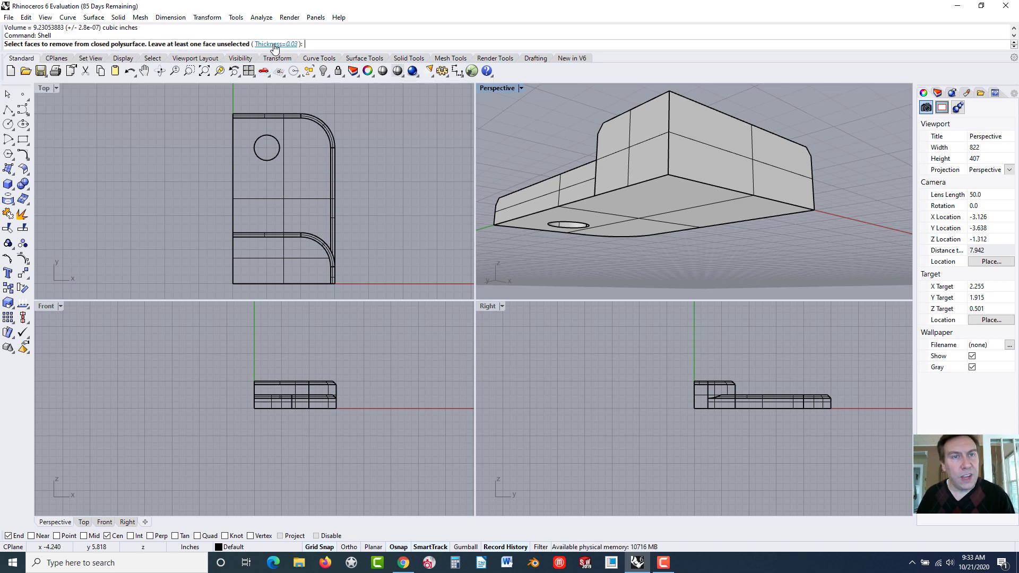
{"action": "left_click", "coordinate": [308, 44]}
{"action": "type", "text": ".03"}
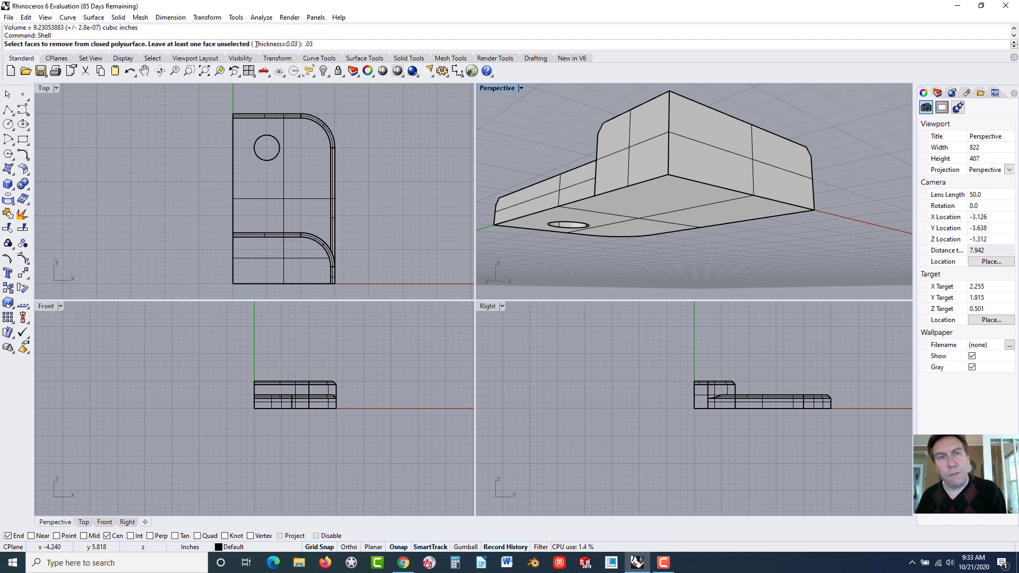
{"action": "key", "text": "Return"}
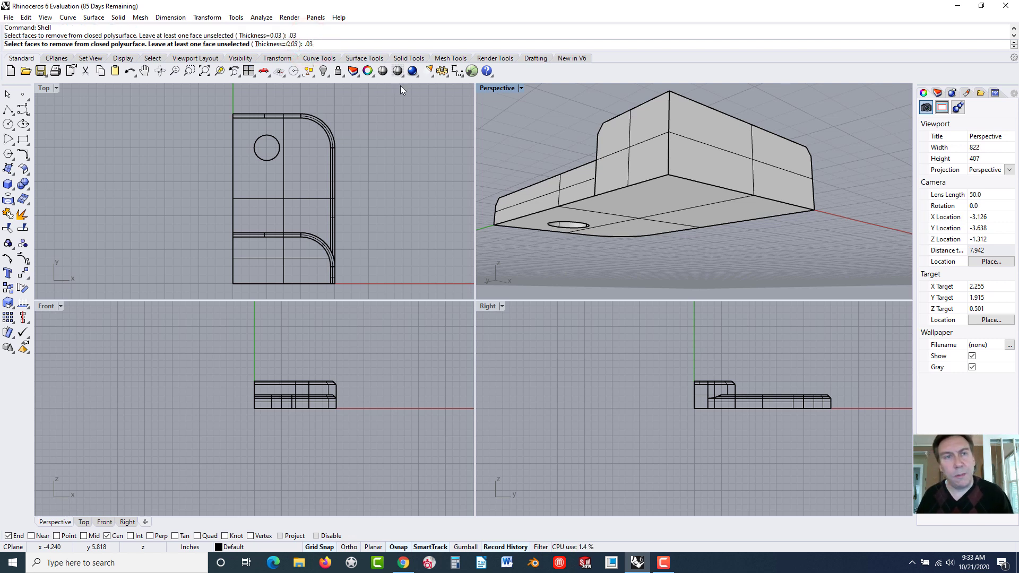
{"action": "left_click", "coordinate": [674, 211]}
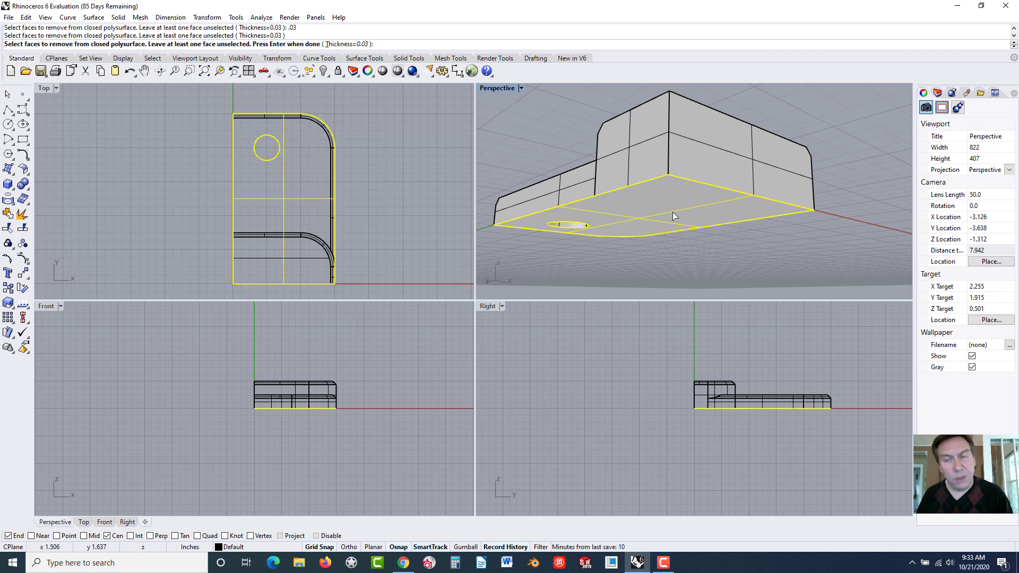
{"action": "left_click", "coordinate": [748, 160]}
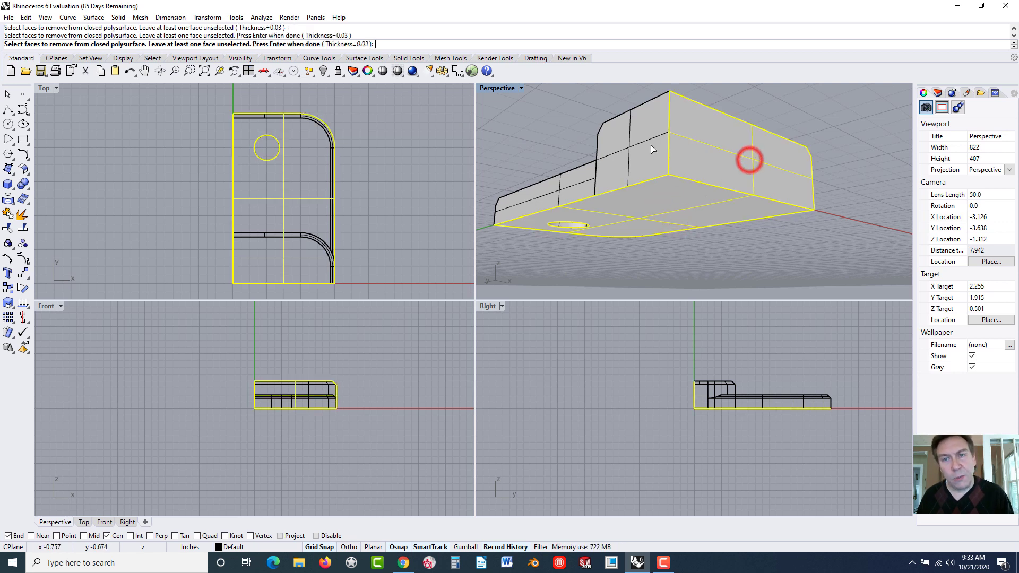
{"action": "left_click", "coordinate": [635, 153]}
{"action": "left_click", "coordinate": [552, 190]}
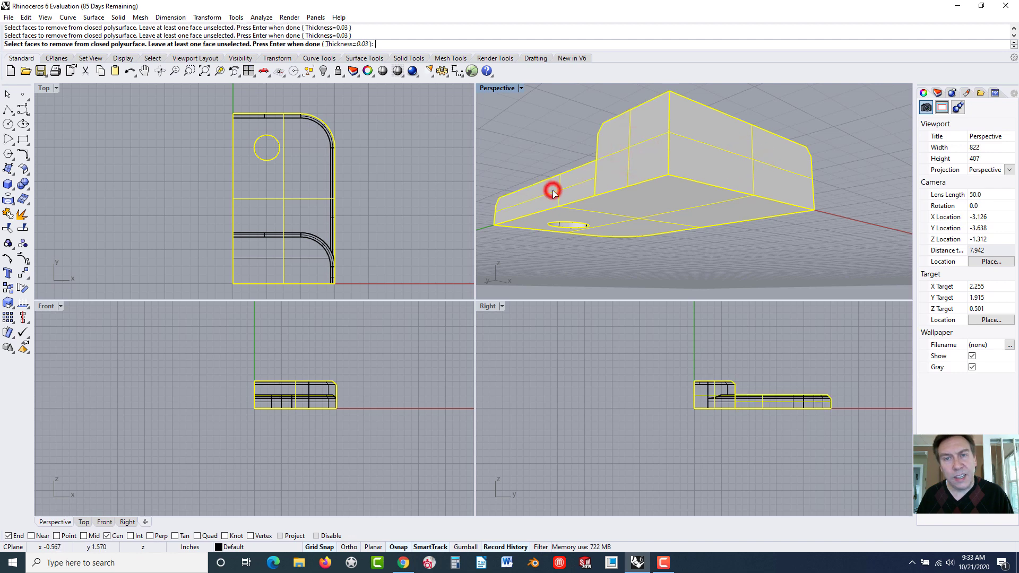
{"action": "right_click_drag", "start_coordinate": [593, 256], "coordinate": [608, 241]}
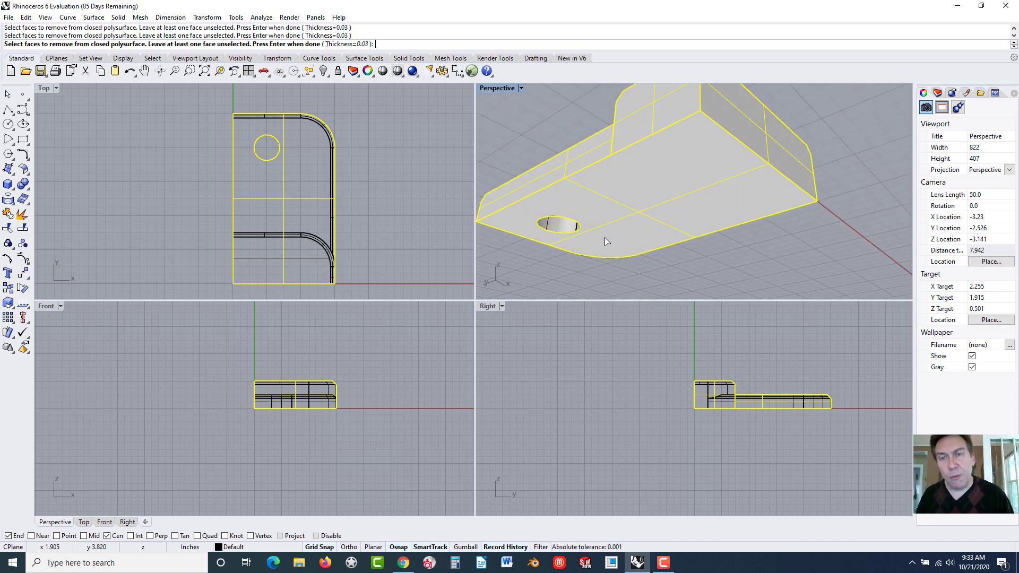
{"action": "mouse_move", "coordinate": [607, 242]}
{"action": "right_mouse_down"}
{"action": "mouse_move", "coordinate": [603, 234]}
{"action": "mouse_move", "coordinate": [605, 246]}
{"action": "mouse_move", "coordinate": [625, 244]}
{"action": "right_mouse_up"}
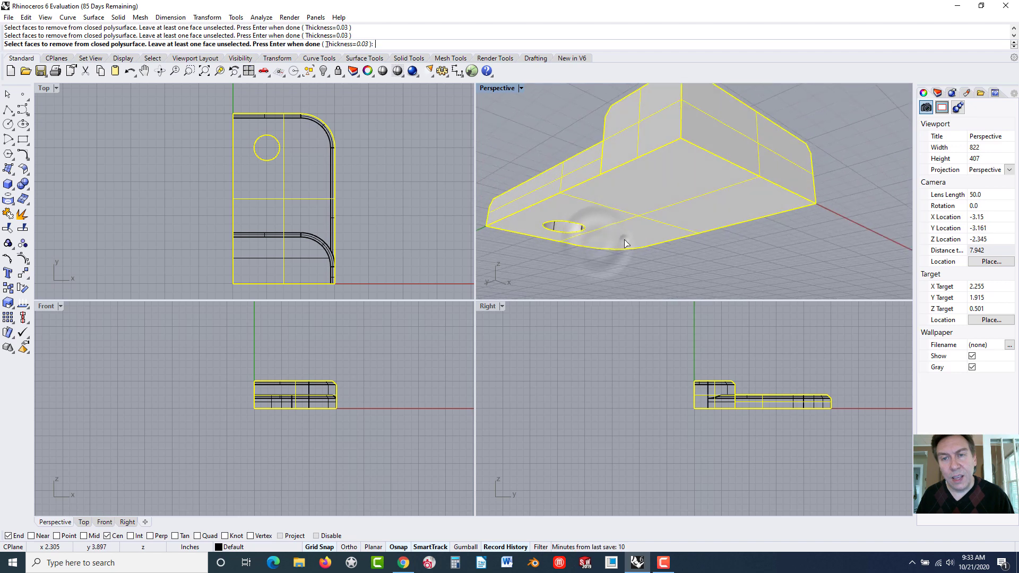
{"action": "right_click", "coordinate": [624, 243]}
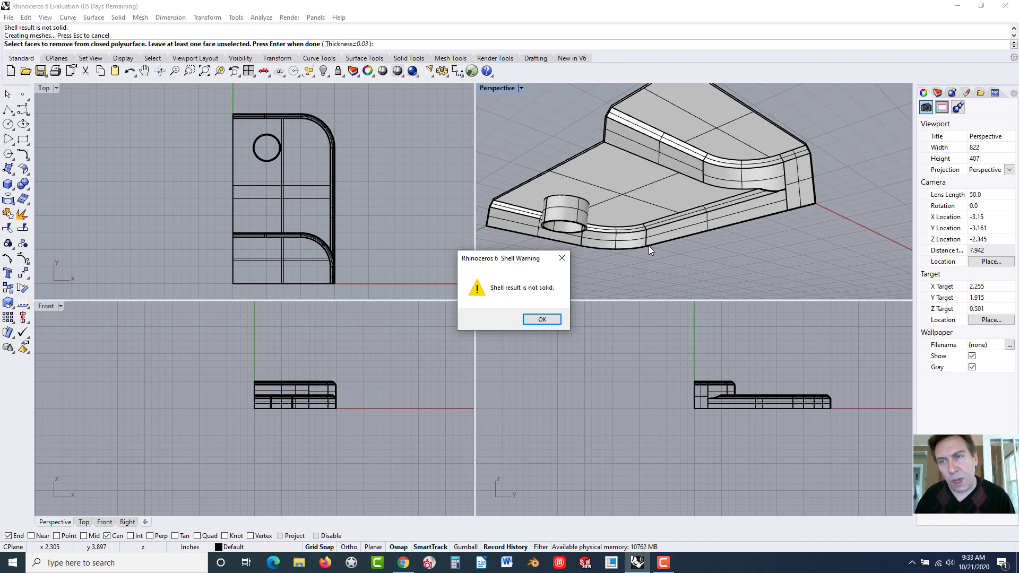
{"action": "left_click", "coordinate": [542, 320]}
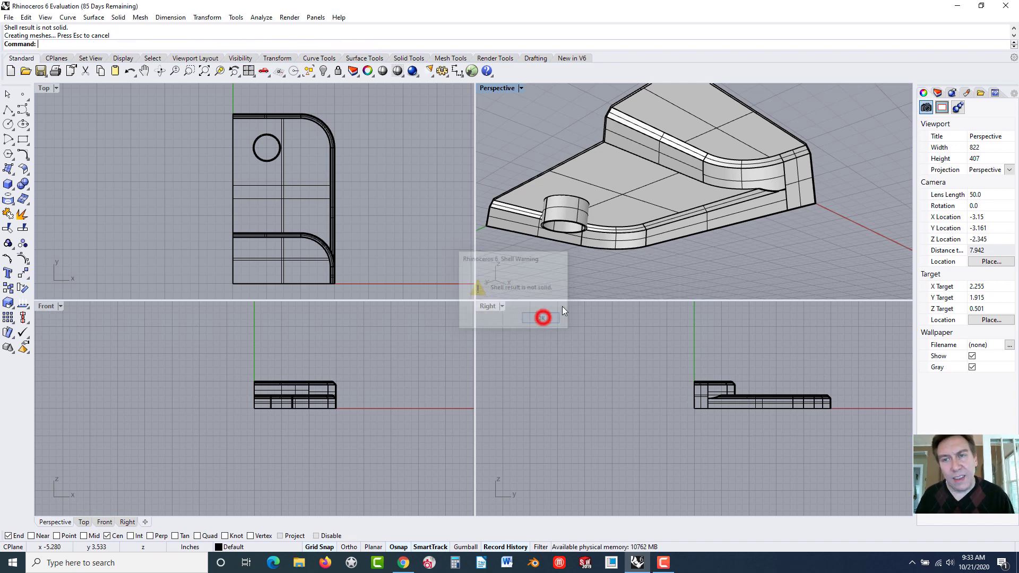
Examine the shelled plate where the base's chamfered edge runs into the raised block's rounded corner.
{"action": "scroll", "coordinate": [790, 186], "scroll_direction": "up", "scroll_amount": 2}
{"action": "scroll", "coordinate": [775, 187], "scroll_direction": "up", "scroll_amount": 6}
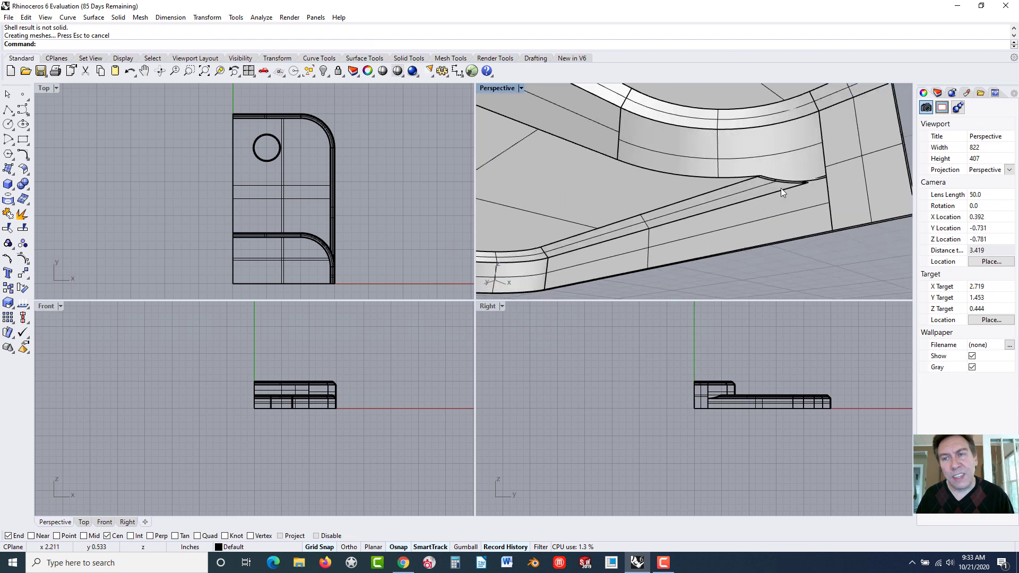
{"action": "right_click_drag", "start_coordinate": [604, 145], "coordinate": [693, 167]}
{"action": "scroll", "coordinate": [692, 170], "scroll_direction": "down", "scroll_amount": 3}
{"action": "scroll", "coordinate": [687, 170], "scroll_direction": "up", "scroll_amount": 4}
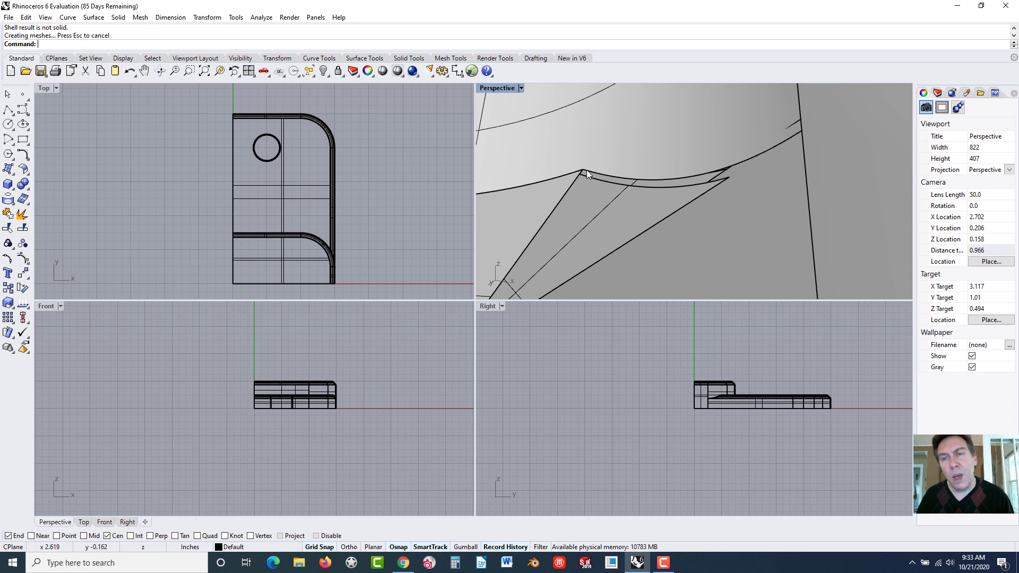
{"action": "scroll", "coordinate": [655, 171], "scroll_direction": "down", "scroll_amount": 5}
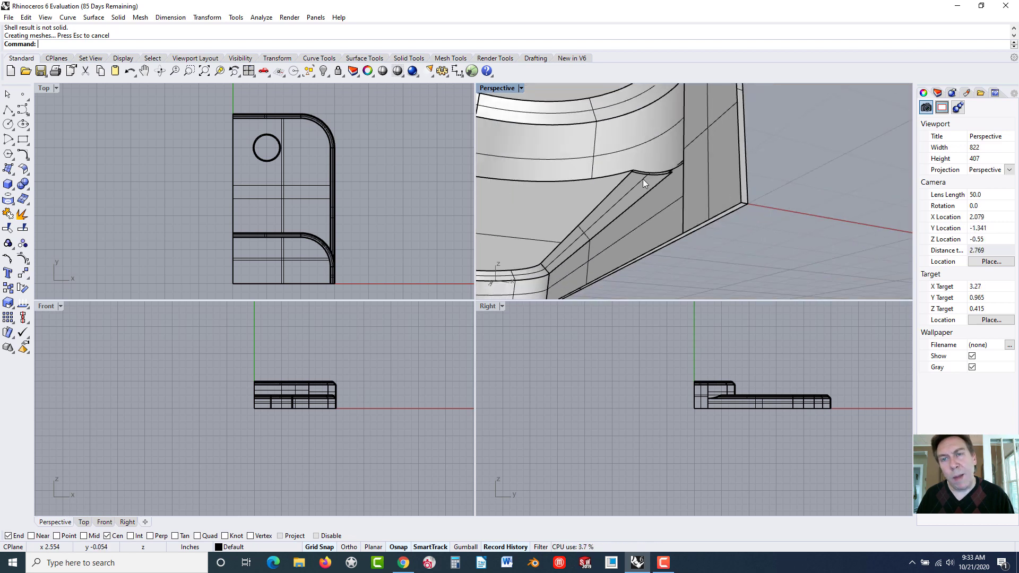
{"action": "scroll", "coordinate": [645, 175], "scroll_direction": "up", "scroll_amount": 6}
{"action": "scroll", "coordinate": [713, 150], "scroll_direction": "down", "scroll_amount": 7}
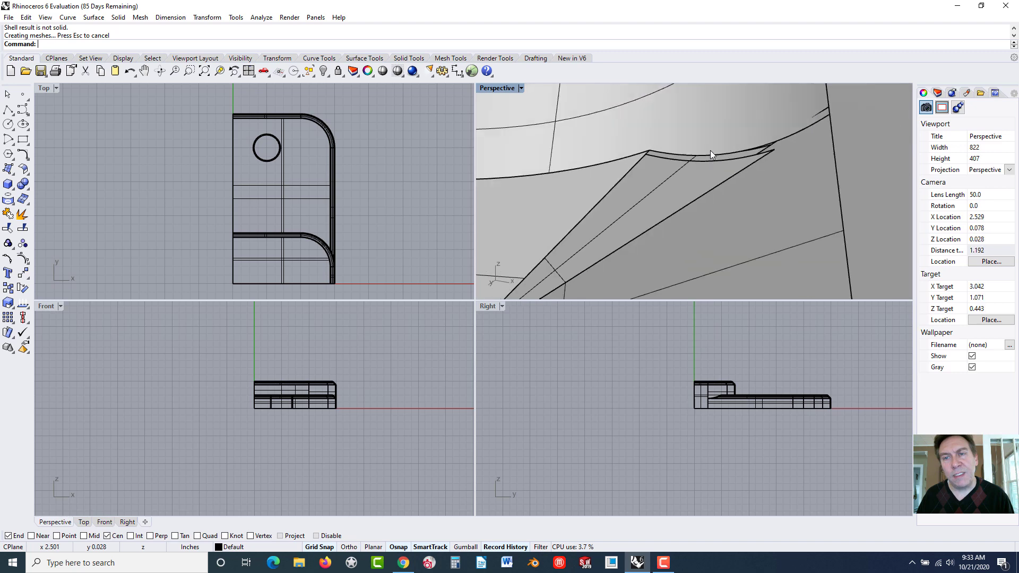
{"action": "scroll", "coordinate": [708, 148], "scroll_direction": "down", "scroll_amount": 6}
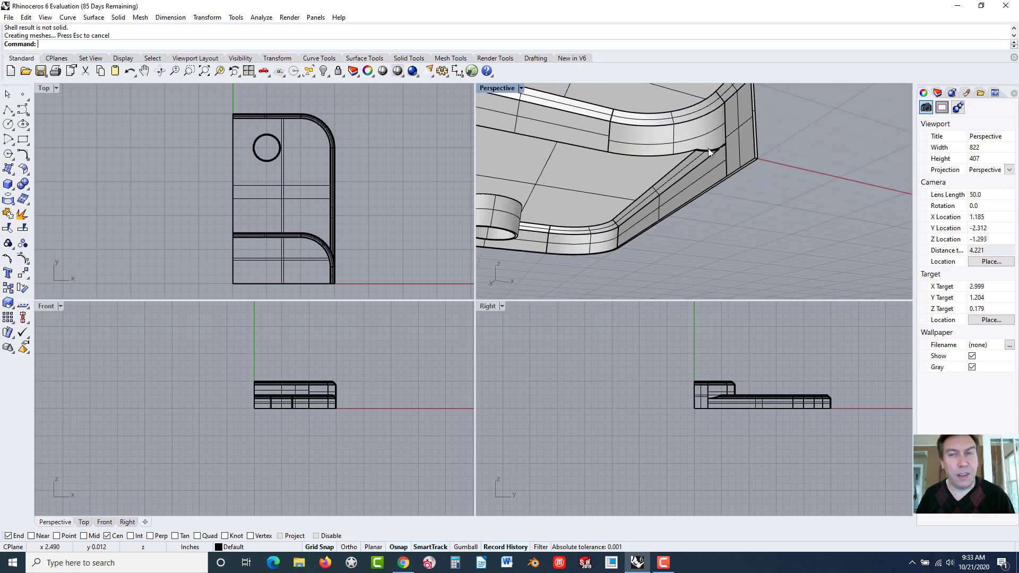
{"action": "right_click_drag", "start_coordinate": [706, 148], "coordinate": [728, 175]}
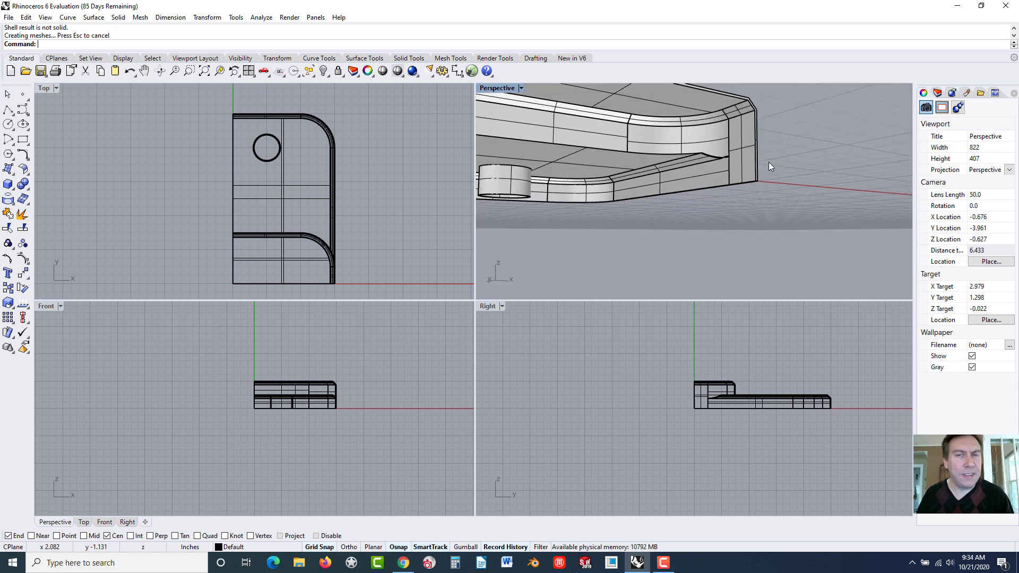
{"action": "scroll", "coordinate": [717, 154], "scroll_direction": "down", "scroll_amount": 4}
{"action": "scroll", "coordinate": [677, 175], "scroll_direction": "up", "scroll_amount": 3}
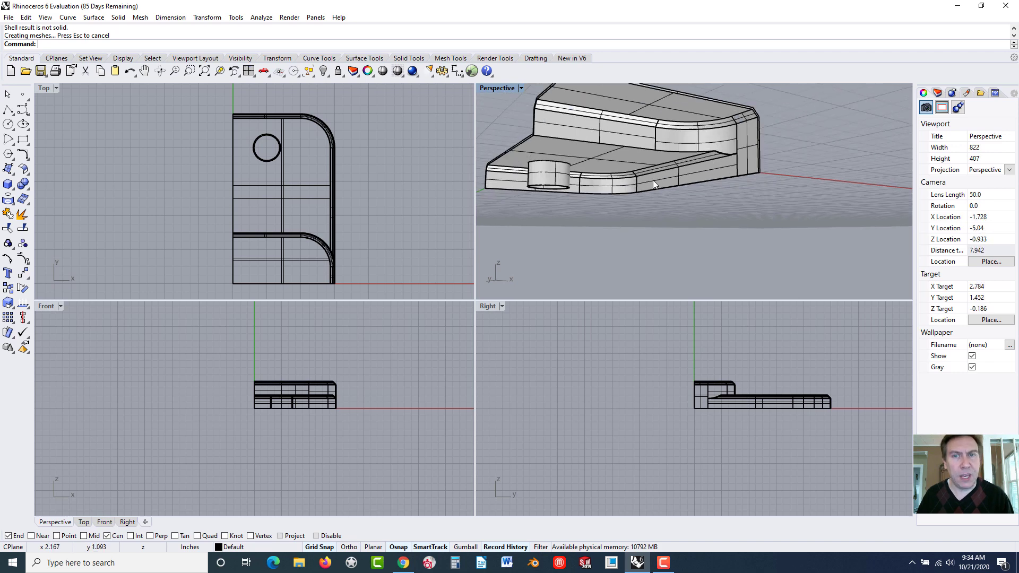
{"action": "right_click_drag", "start_coordinate": [653, 180], "coordinate": [664, 162]}
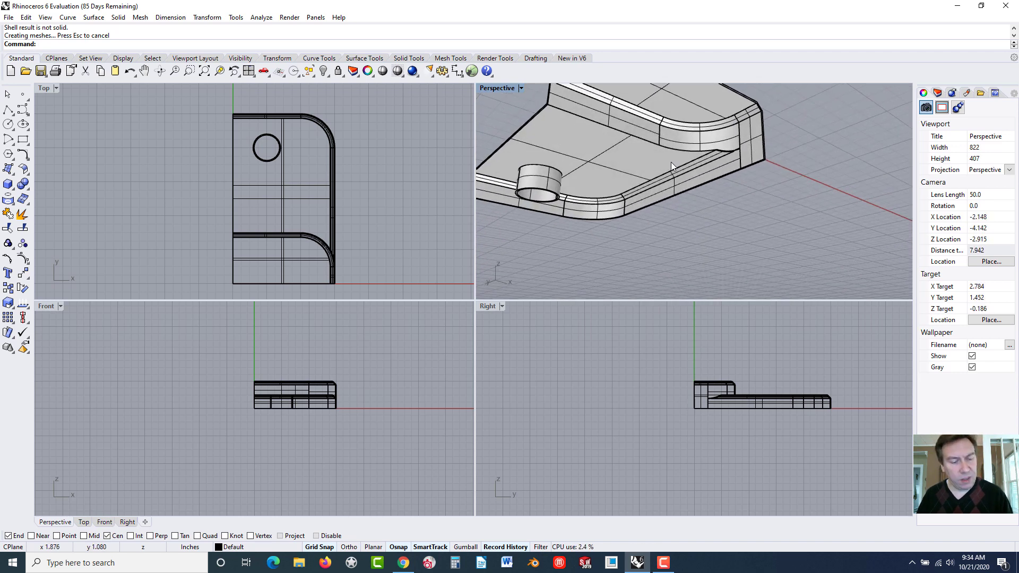
Undo the shell of the stepped plate.
{"action": "key", "text": "ctrl+z"}
{"action": "scroll", "coordinate": [684, 175], "scroll_direction": "down", "scroll_amount": 5}
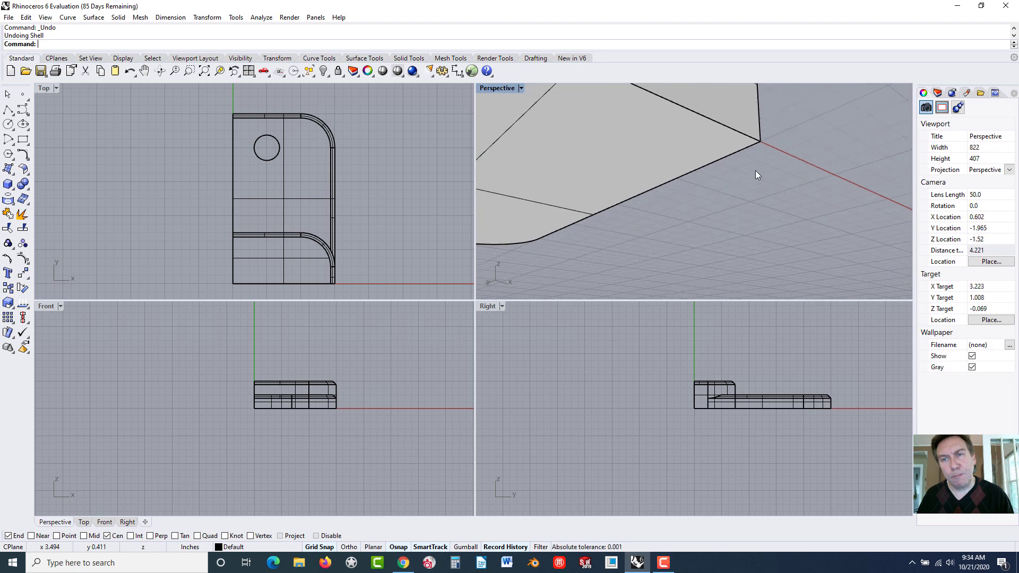
{"action": "right_click_drag", "start_coordinate": [719, 154], "coordinate": [784, 130]}
{"action": "scroll", "coordinate": [713, 136], "scroll_direction": "up", "scroll_amount": 3}
{"action": "scroll", "coordinate": [690, 146], "scroll_direction": "up", "scroll_amount": 4}
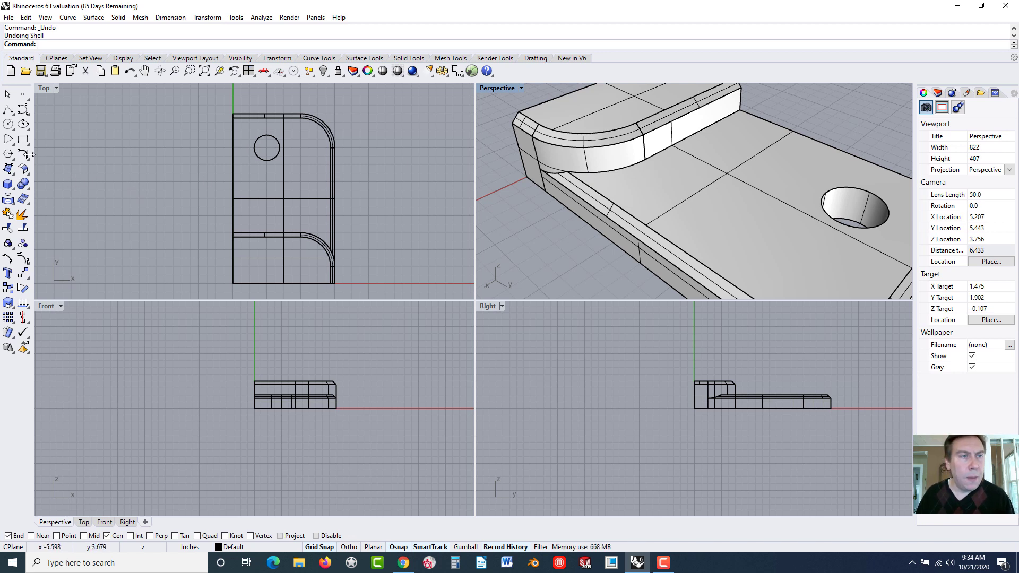
Fillet the tangent edge chain between the base plate's top face and its chamfer with a 0.03-inch radius.
{"action": "left_click", "coordinate": [118, 18]}
{"action": "mouse_move", "coordinate": [186, 278]}
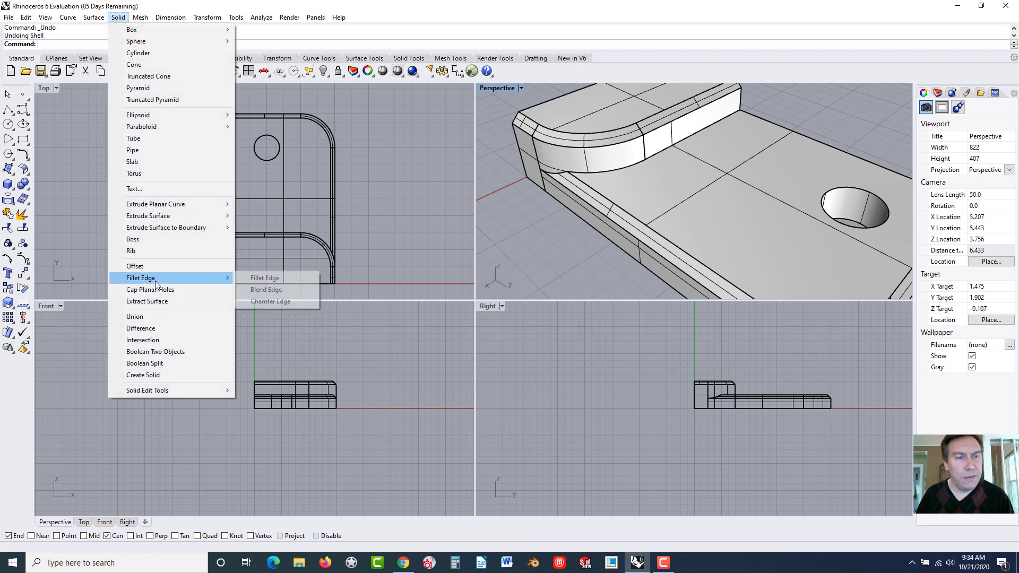
{"action": "left_click", "coordinate": [255, 279]}
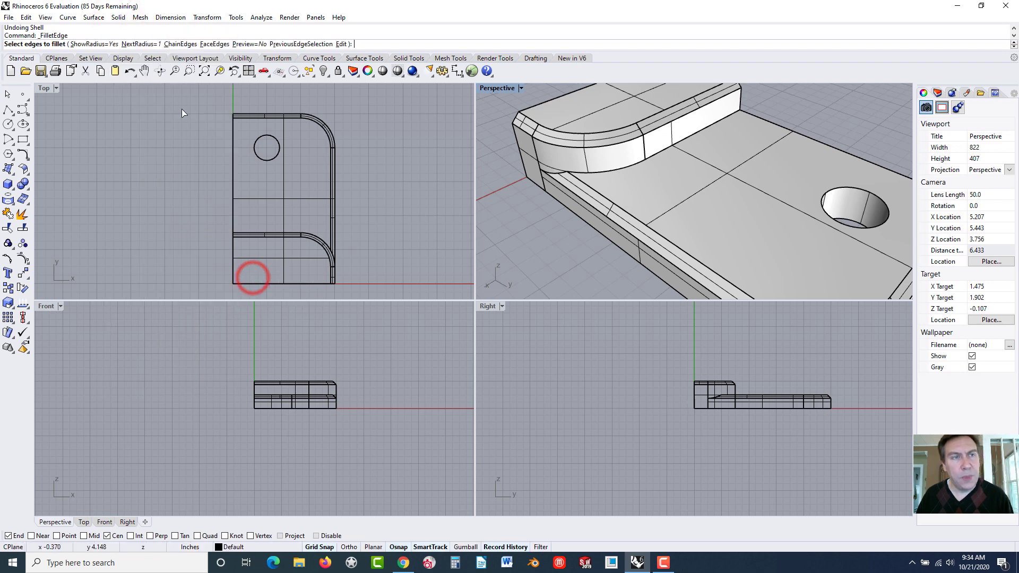
{"action": "left_click", "coordinate": [362, 44]}
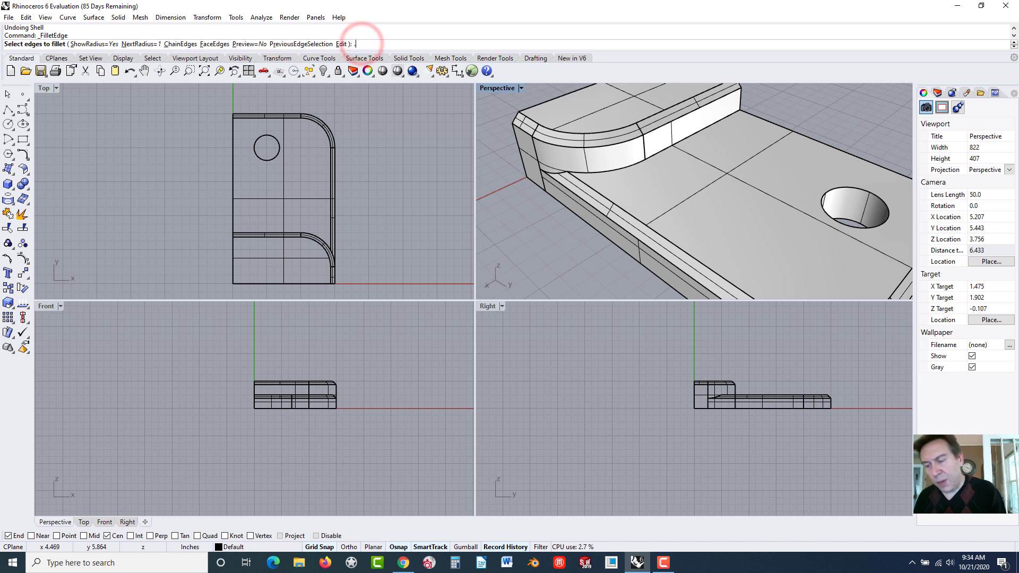
{"action": "type", "text": ".03"}
{"action": "key", "text": "Return"}
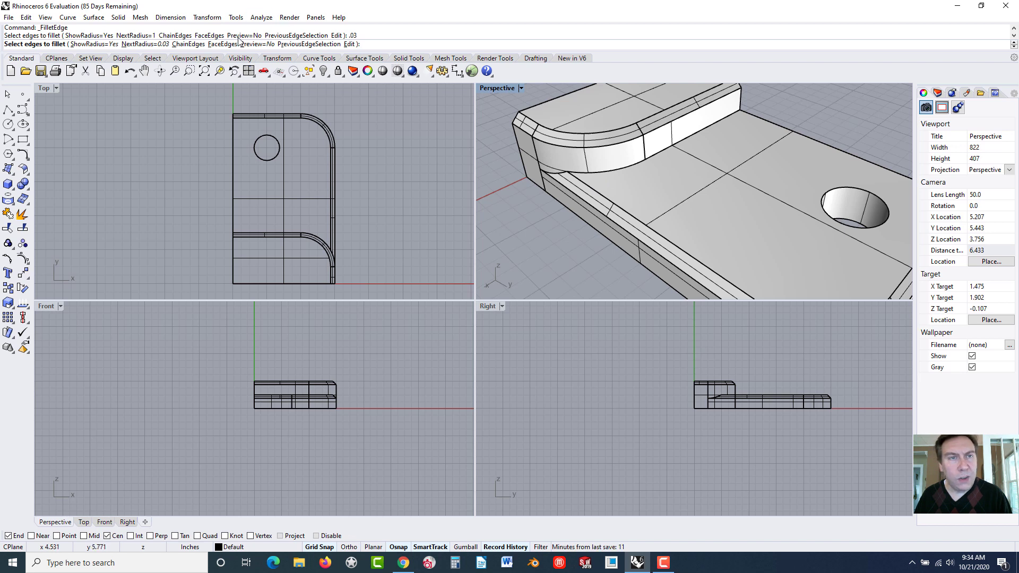
{"action": "left_click", "coordinate": [198, 44]}
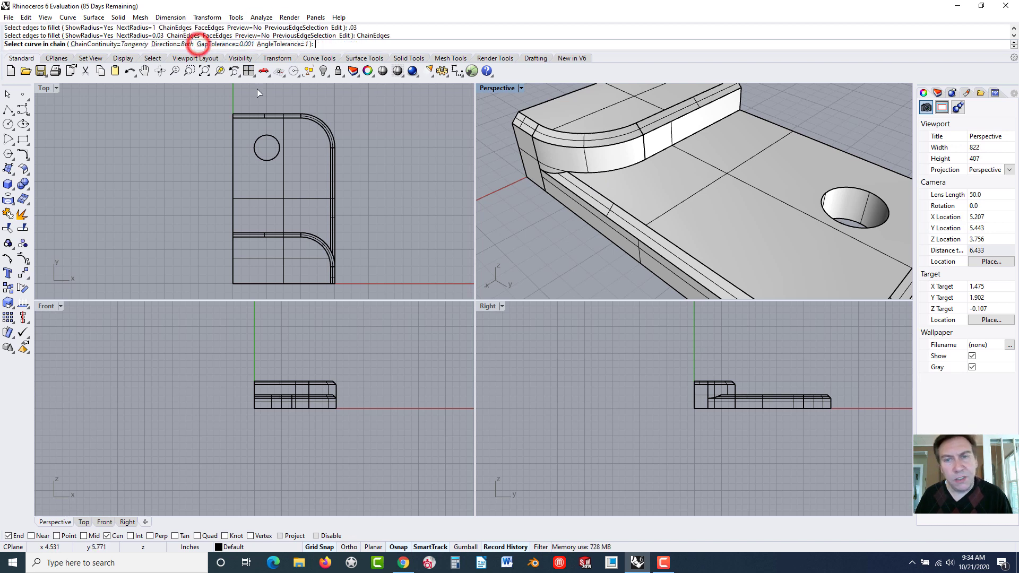
{"action": "left_click", "coordinate": [605, 200]}
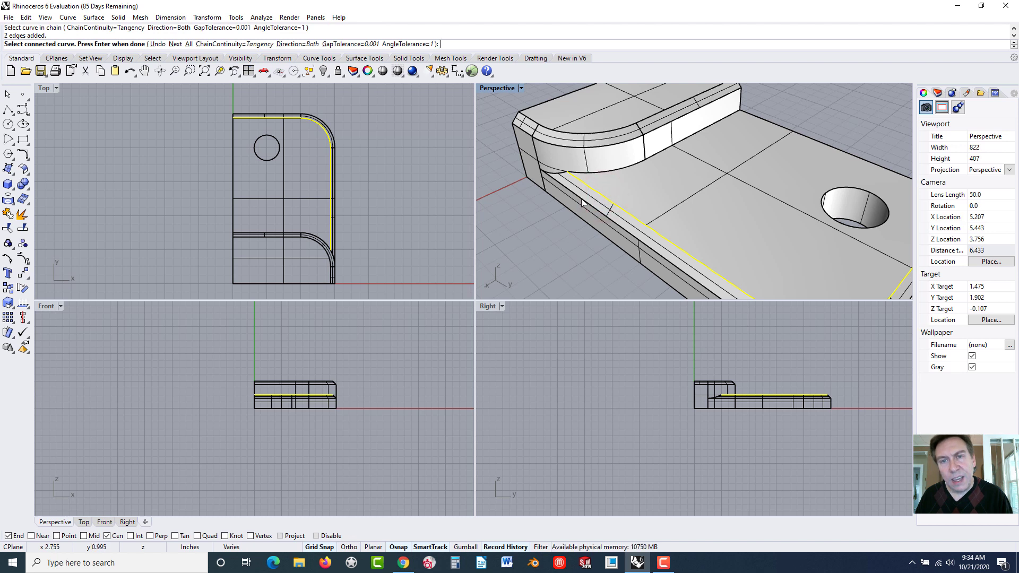
{"action": "left_click", "coordinate": [582, 201]}
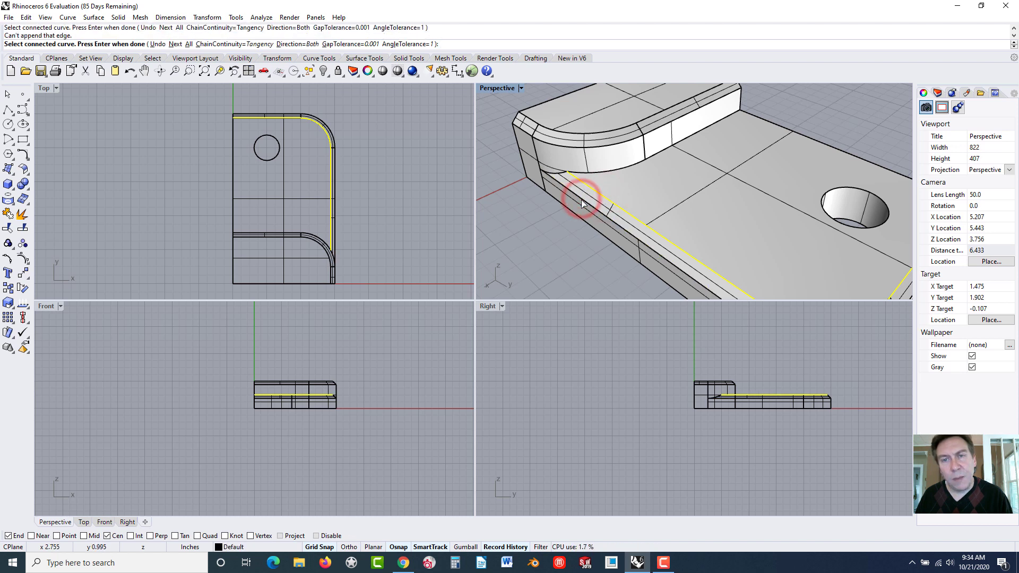
{"action": "right_click", "coordinate": [546, 227]}
{"action": "right_click", "coordinate": [547, 228]}
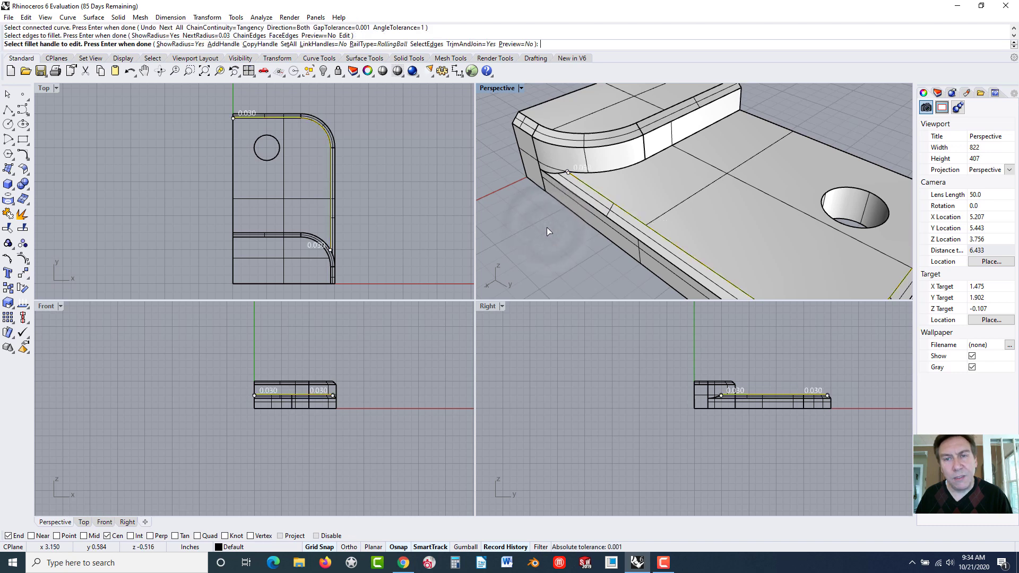
{"action": "right_click", "coordinate": [546, 227]}
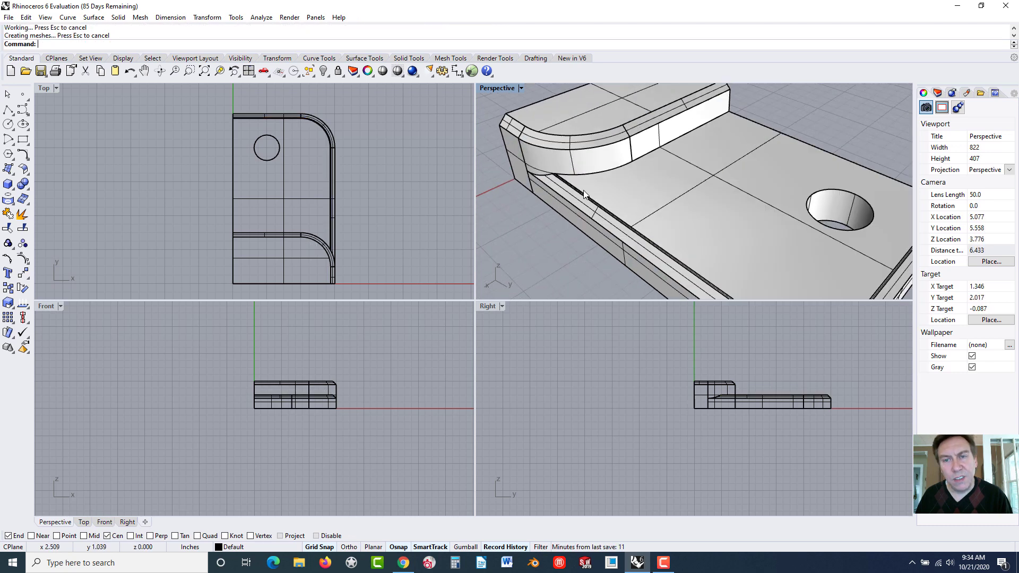
Fillet the tangent edge chain between the base plate's chamfer and its vertical side faces with a 0.03-inch radius.
{"action": "scroll", "coordinate": [584, 195], "scroll_direction": "up", "scroll_amount": 5}
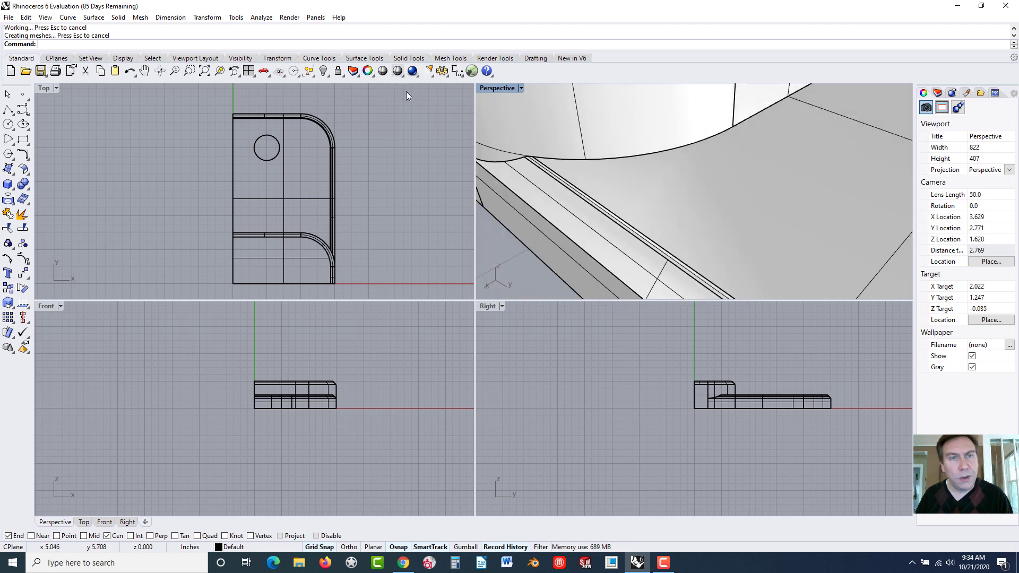
{"action": "right_click", "coordinate": [516, 272]}
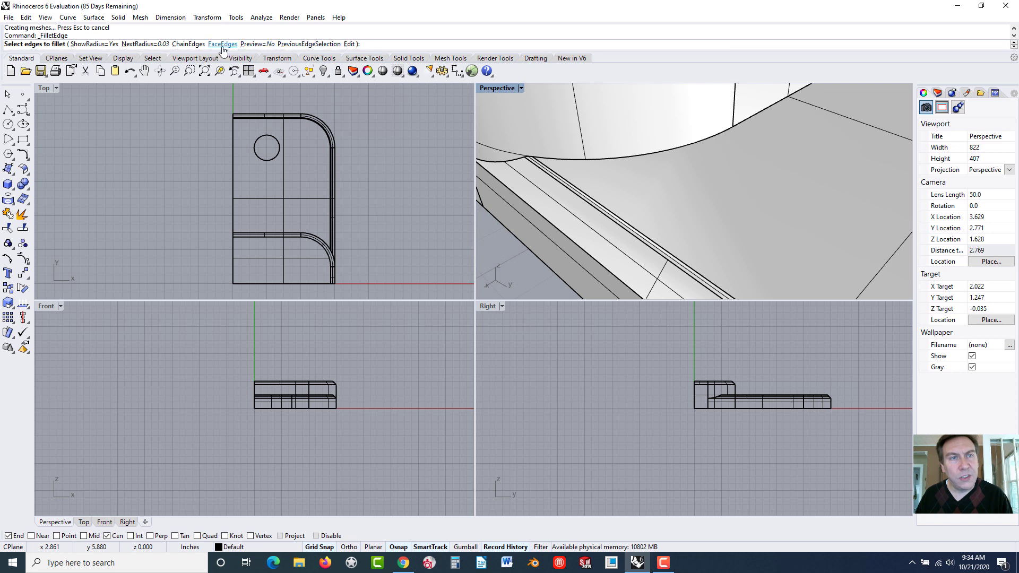
{"action": "left_click", "coordinate": [193, 44]}
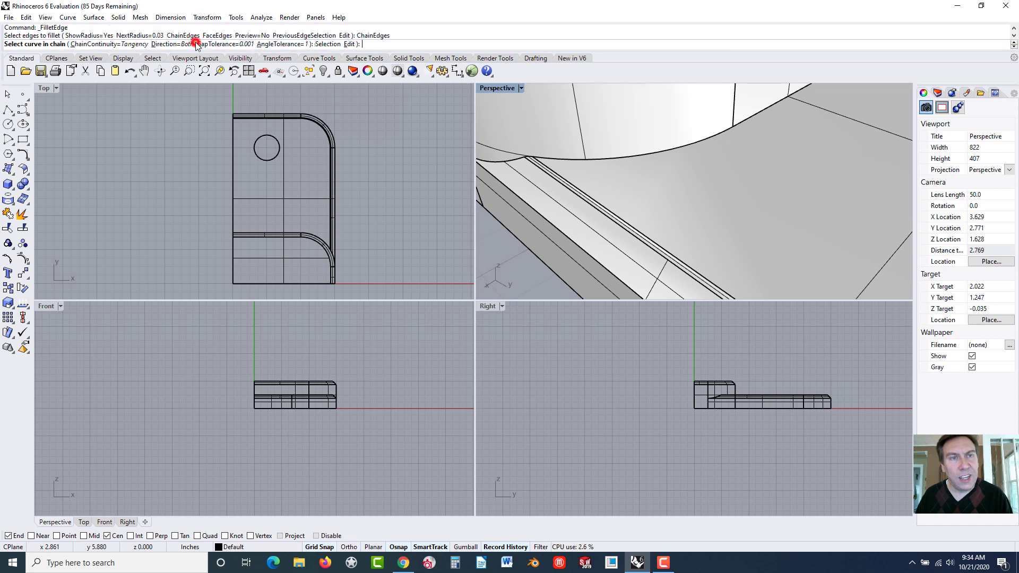
{"action": "left_click", "coordinate": [573, 243]}
{"action": "scroll", "coordinate": [577, 245], "scroll_direction": "down", "scroll_amount": 3}
{"action": "scroll", "coordinate": [574, 246], "scroll_direction": "down", "scroll_amount": 3}
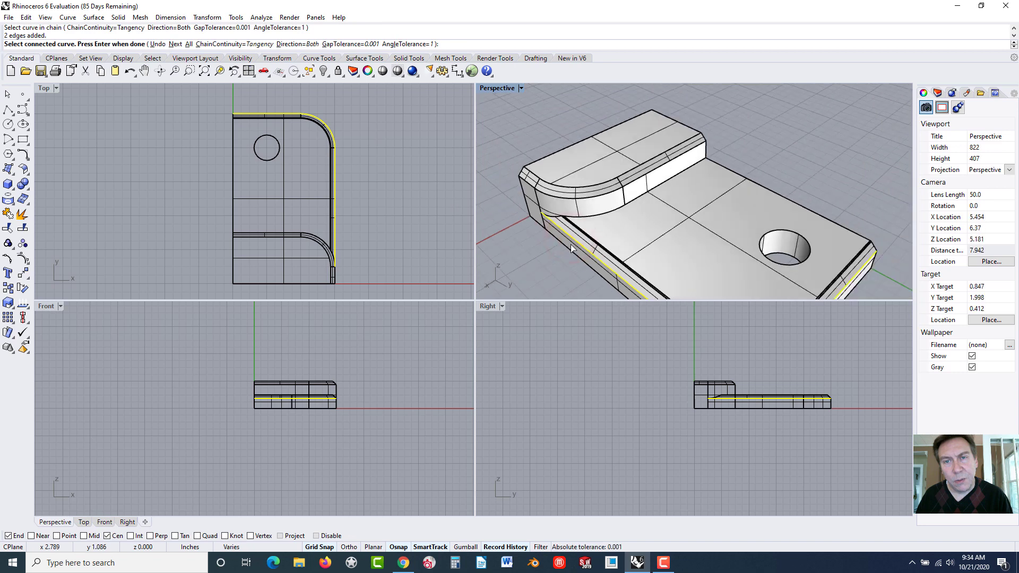
{"action": "key", "text": "Return"}
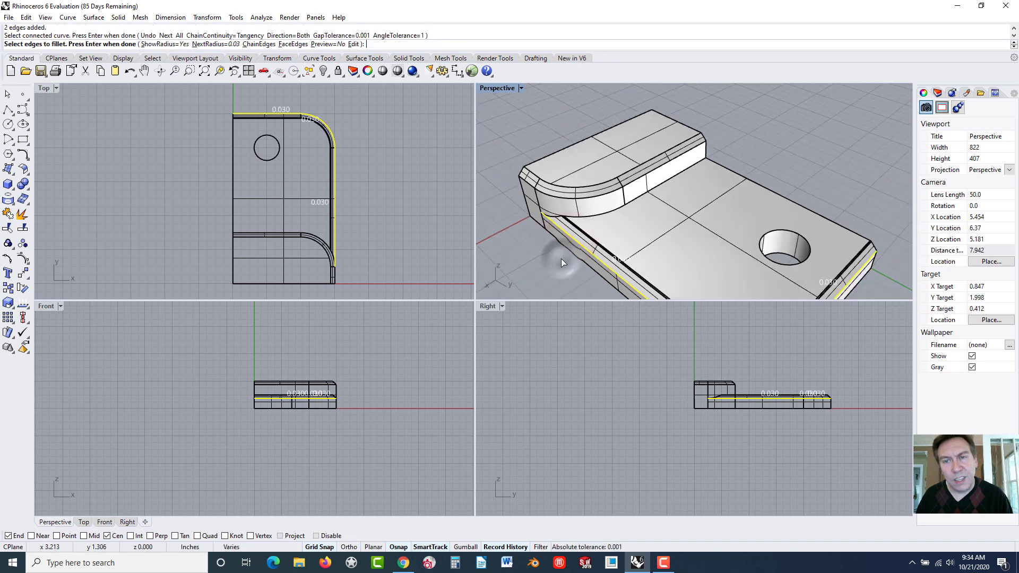
{"action": "right_click", "coordinate": [560, 259]}
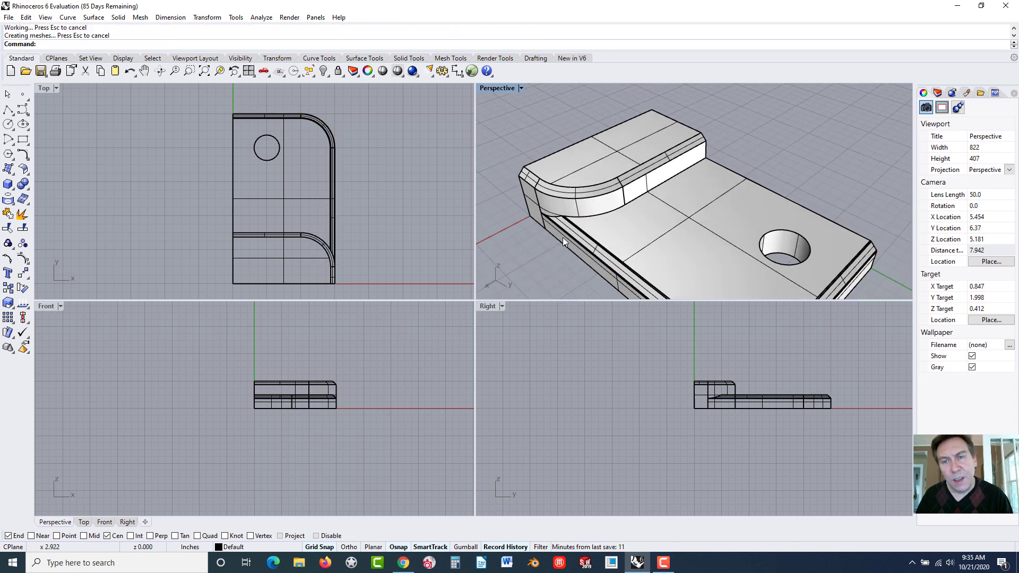
Try to fillet the tangent edge chain where the raised block meets the base plate with a 0.03-inch radius.
{"action": "scroll", "coordinate": [562, 238], "scroll_direction": "up", "scroll_amount": 8}
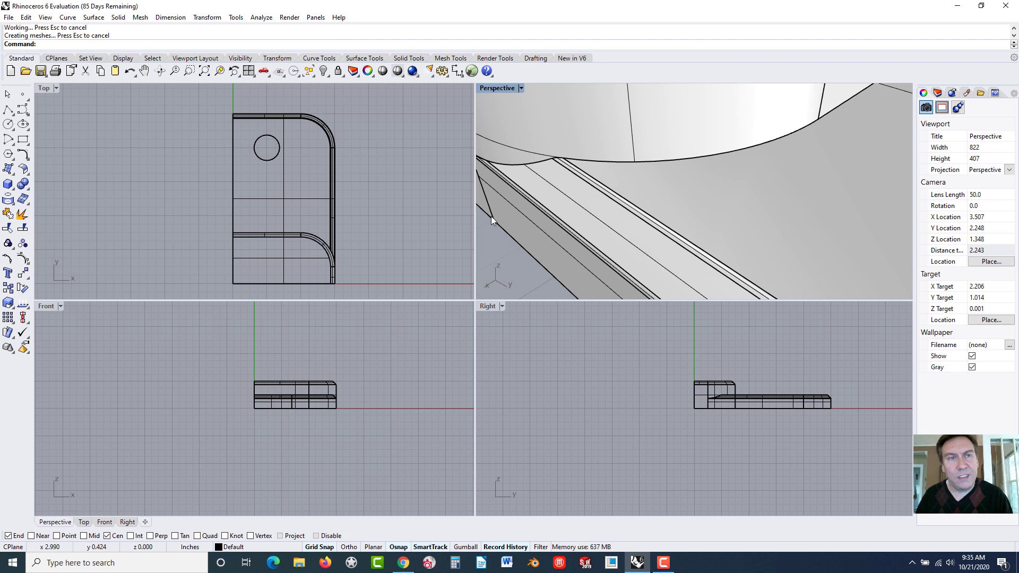
{"action": "right_click", "coordinate": [512, 260]}
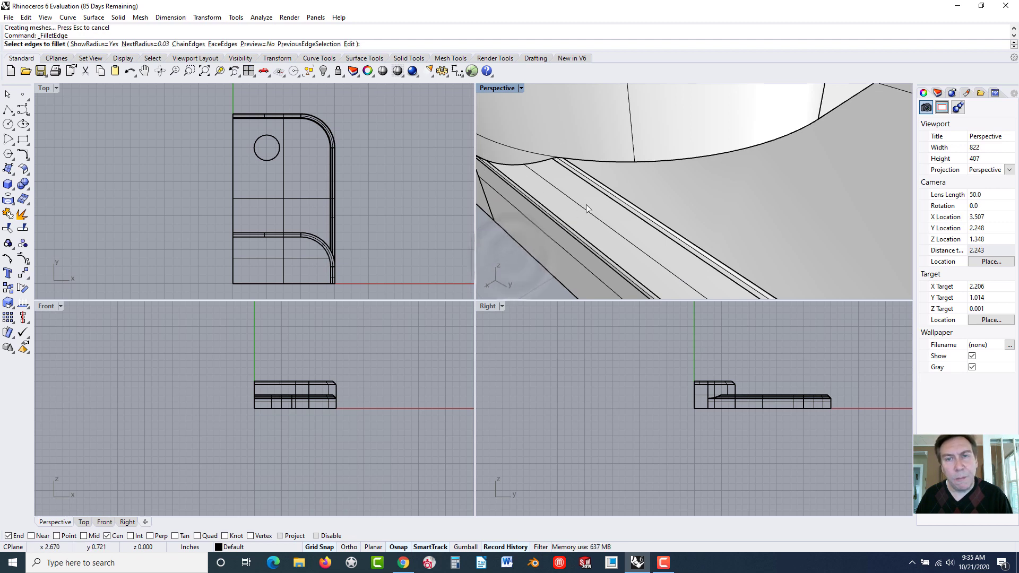
{"action": "left_click", "coordinate": [188, 44]}
{"action": "left_click", "coordinate": [665, 160]}
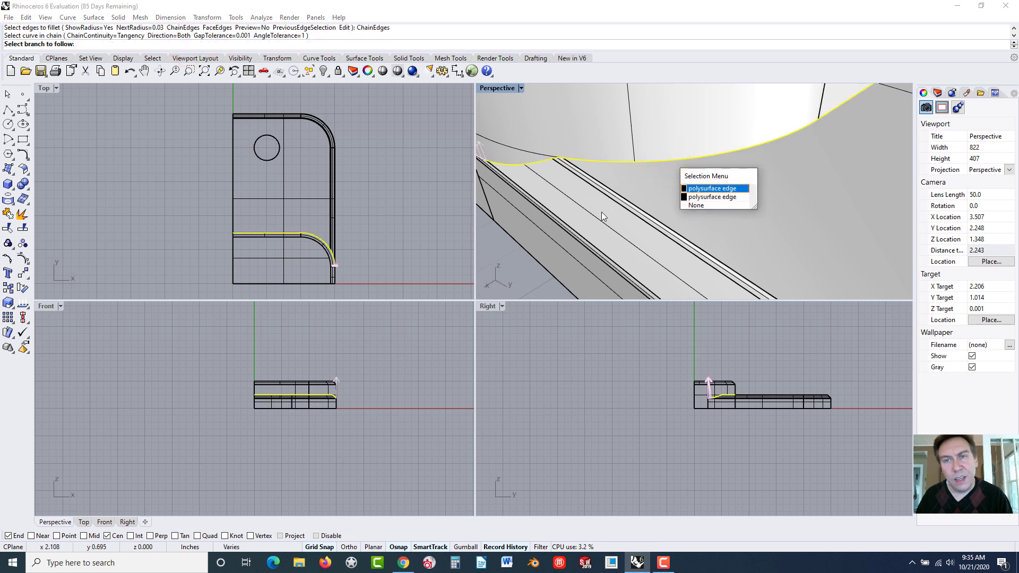
{"action": "right_click", "coordinate": [505, 262]}
{"action": "right_click", "coordinate": [504, 263]}
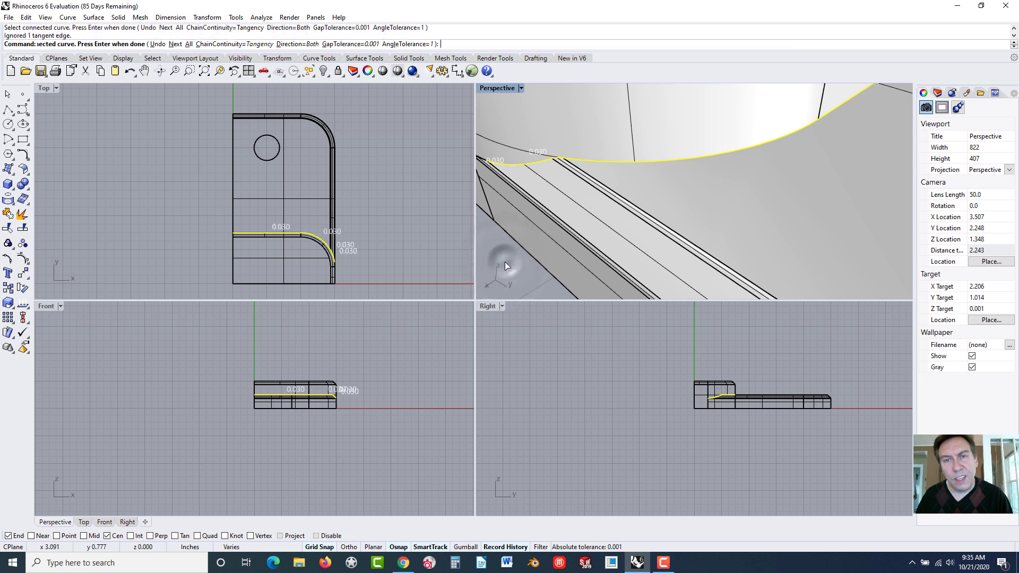
{"action": "right_click", "coordinate": [504, 263]}
{"action": "right_click", "coordinate": [505, 263]}
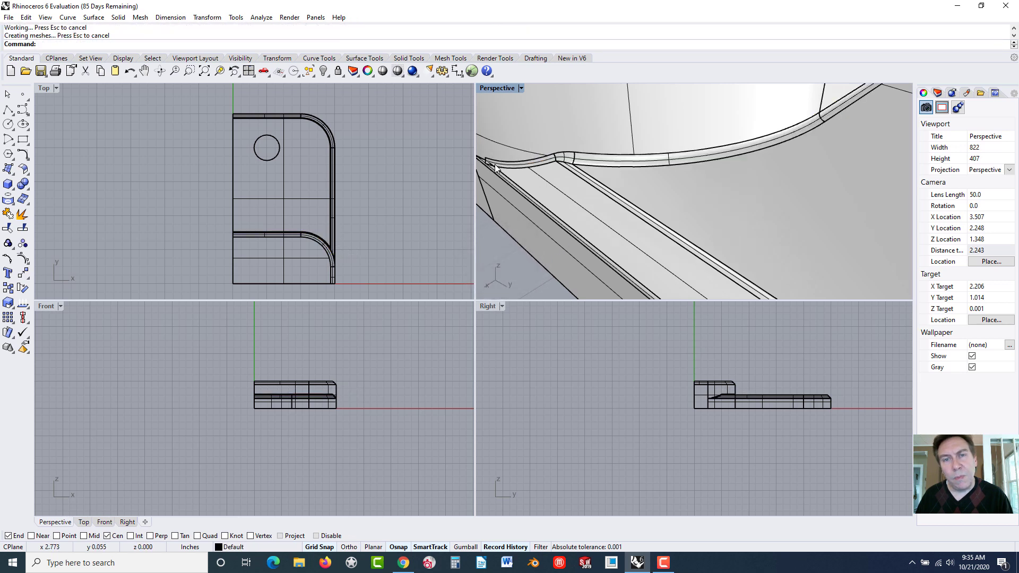
Undo the fillets along the raised block's base and along the lower edge of the base plate's chamfer.
{"action": "scroll", "coordinate": [499, 169], "scroll_direction": "down", "scroll_amount": 2}
{"action": "scroll", "coordinate": [499, 169], "scroll_direction": "up", "scroll_amount": 2}
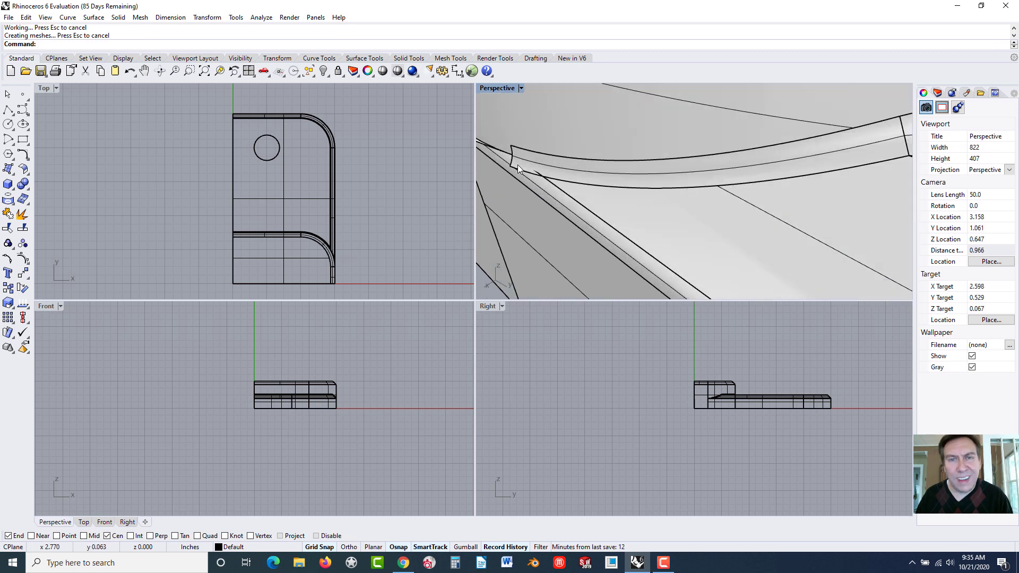
{"action": "scroll", "coordinate": [526, 164], "scroll_direction": "up", "scroll_amount": 2}
{"action": "scroll", "coordinate": [526, 165], "scroll_direction": "up", "scroll_amount": 4}
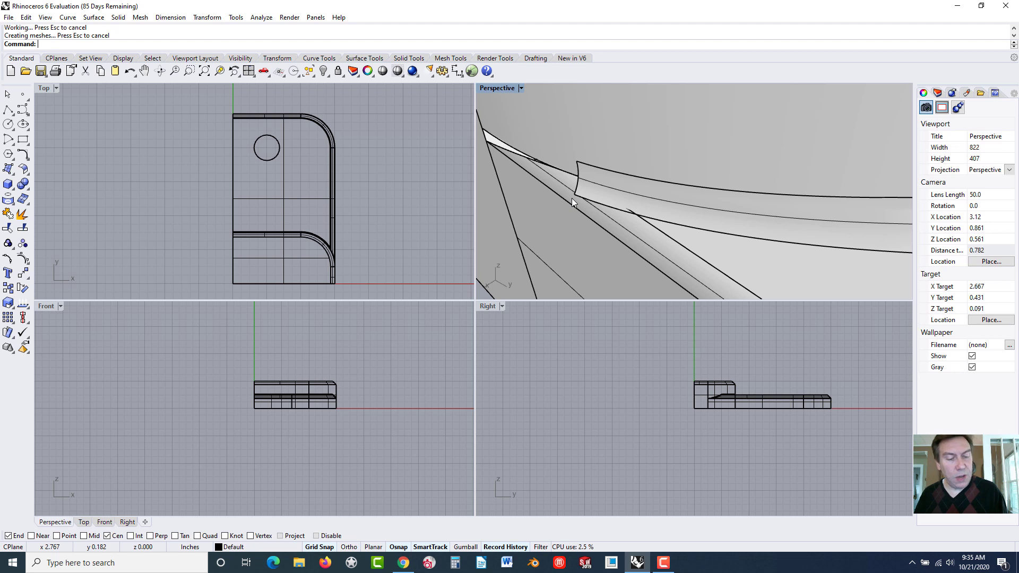
{"action": "key", "text": "ctrl+z"}
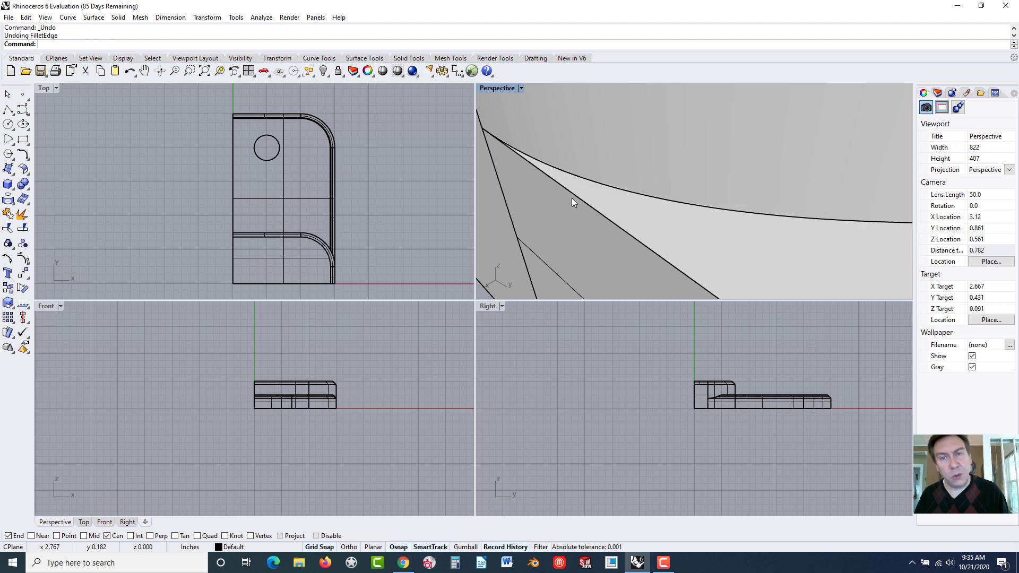
Fillet the tangent edge chain around the raised block's base with a 0.03-inch radius while the chamfer's lower edge is still sharp.
{"action": "right_click", "coordinate": [569, 221]}
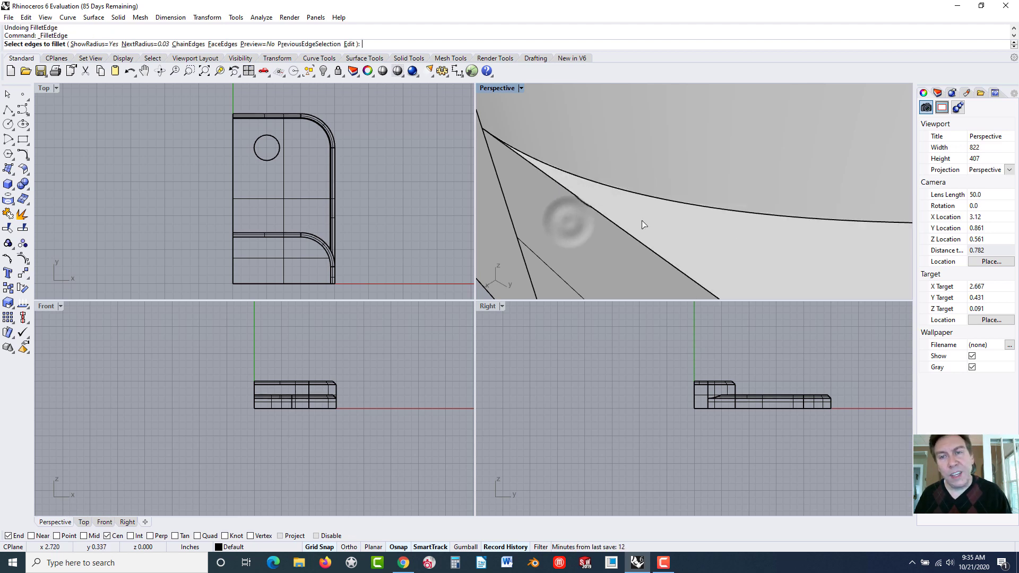
{"action": "left_click", "coordinate": [188, 44]}
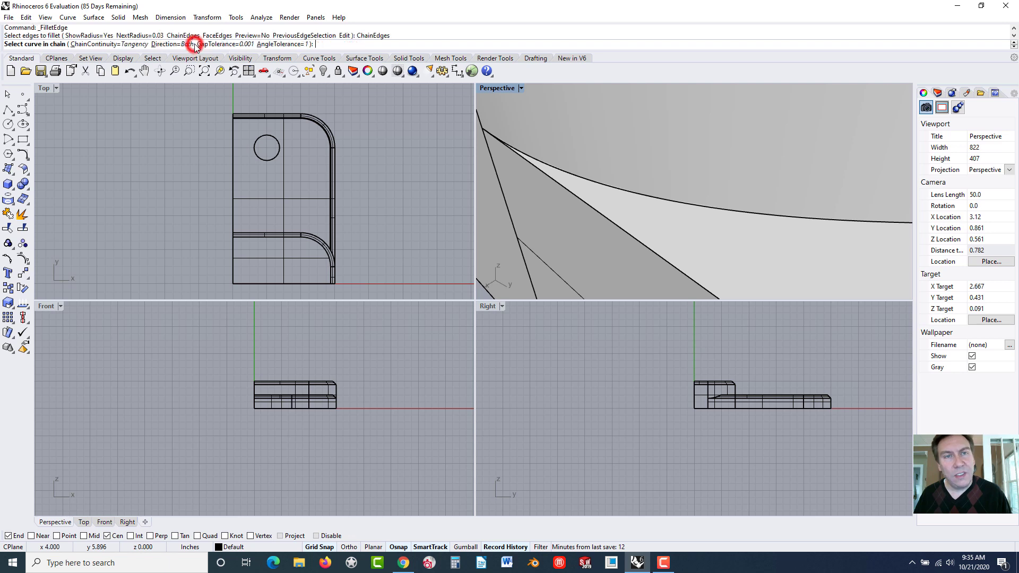
{"action": "left_click", "coordinate": [725, 213]}
{"action": "scroll", "coordinate": [722, 213], "scroll_direction": "down", "scroll_amount": 6}
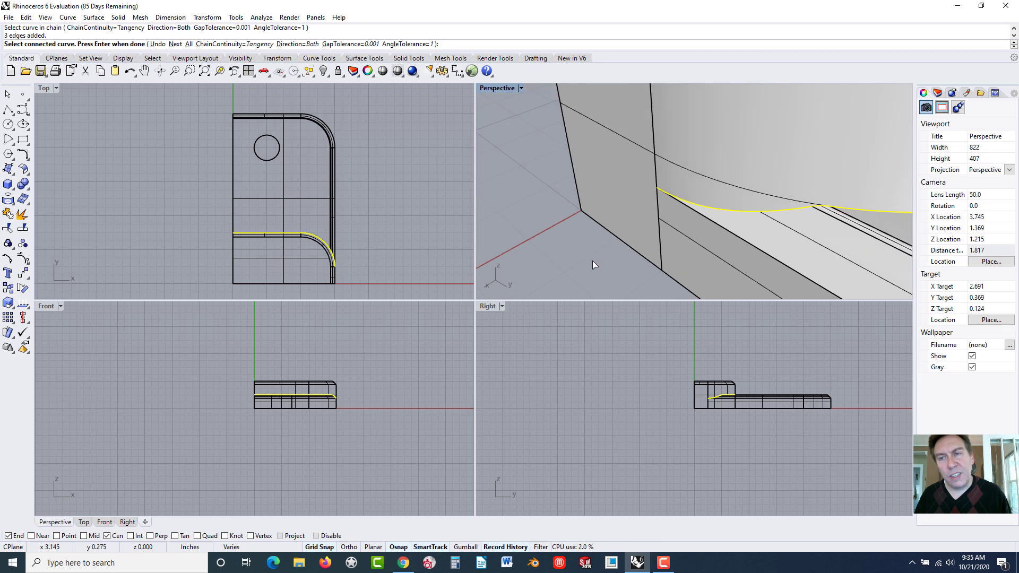
{"action": "right_click", "coordinate": [592, 260]}
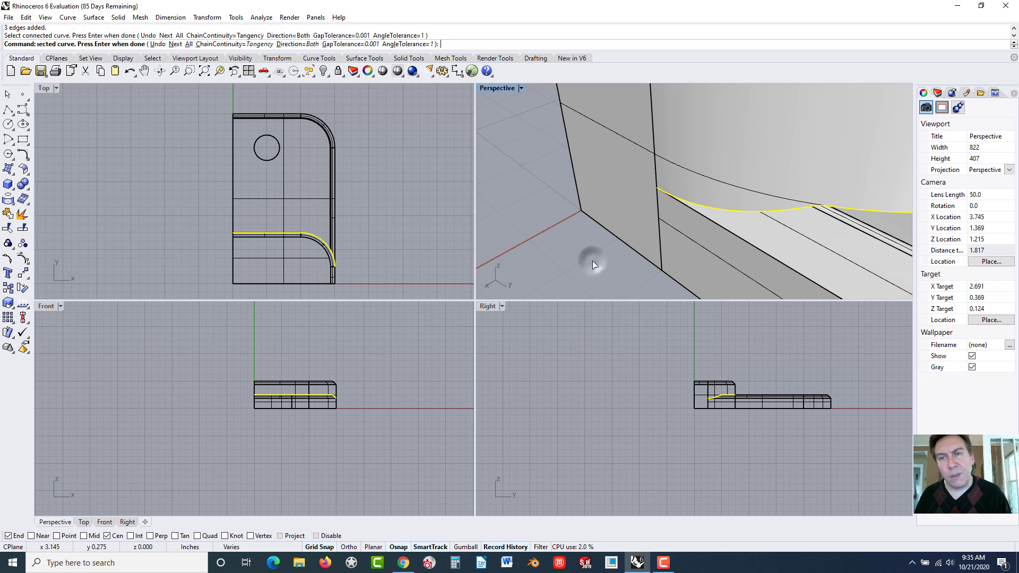
{"action": "right_click", "coordinate": [592, 260]}
{"action": "right_click", "coordinate": [592, 260]}
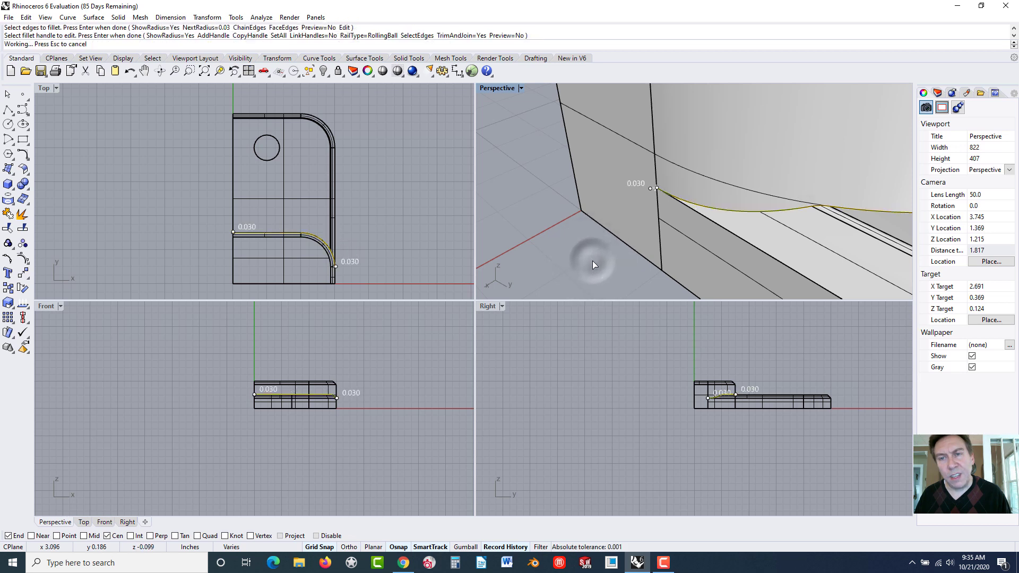
Fillet the tangent edge chain along the lower edge of the base plate's chamfer with a 0.03-inch radius.
{"action": "scroll", "coordinate": [699, 206], "scroll_direction": "down", "scroll_amount": 2}
{"action": "scroll", "coordinate": [699, 206], "scroll_direction": "up", "scroll_amount": 5}
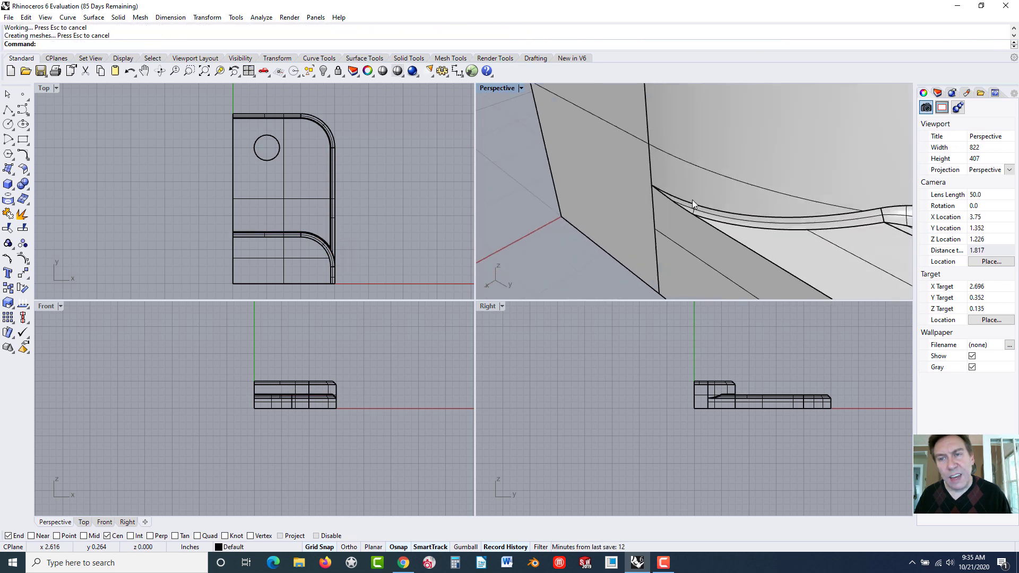
{"action": "scroll", "coordinate": [653, 221], "scroll_direction": "down", "scroll_amount": 3}
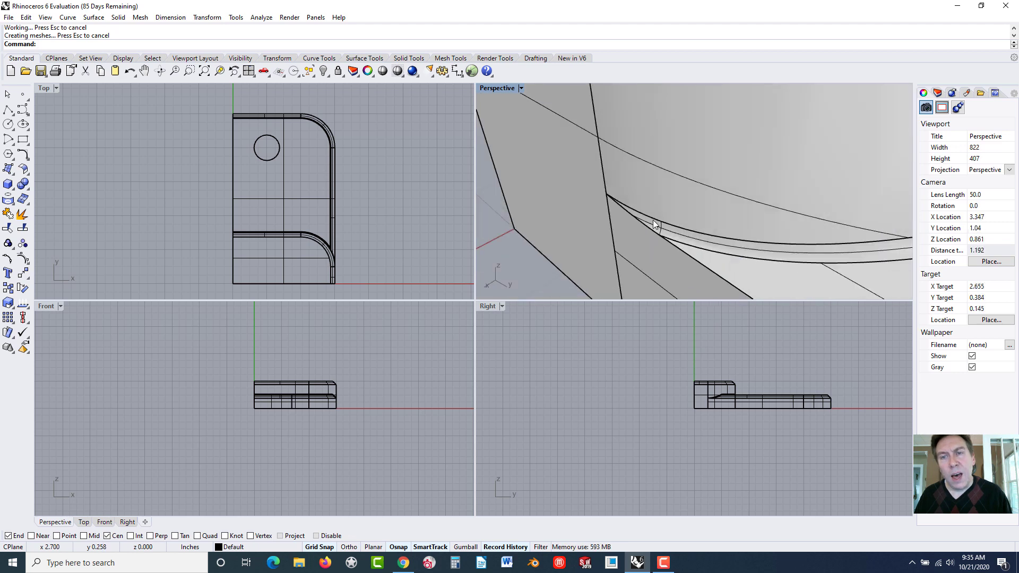
{"action": "scroll", "coordinate": [653, 219], "scroll_direction": "down", "scroll_amount": 1}
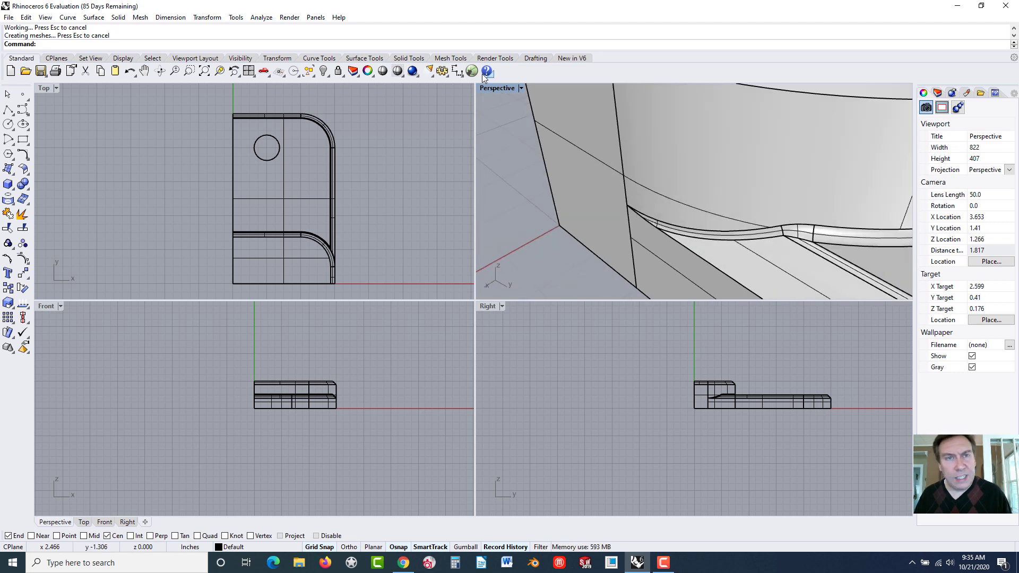
{"action": "right_click", "coordinate": [537, 253]}
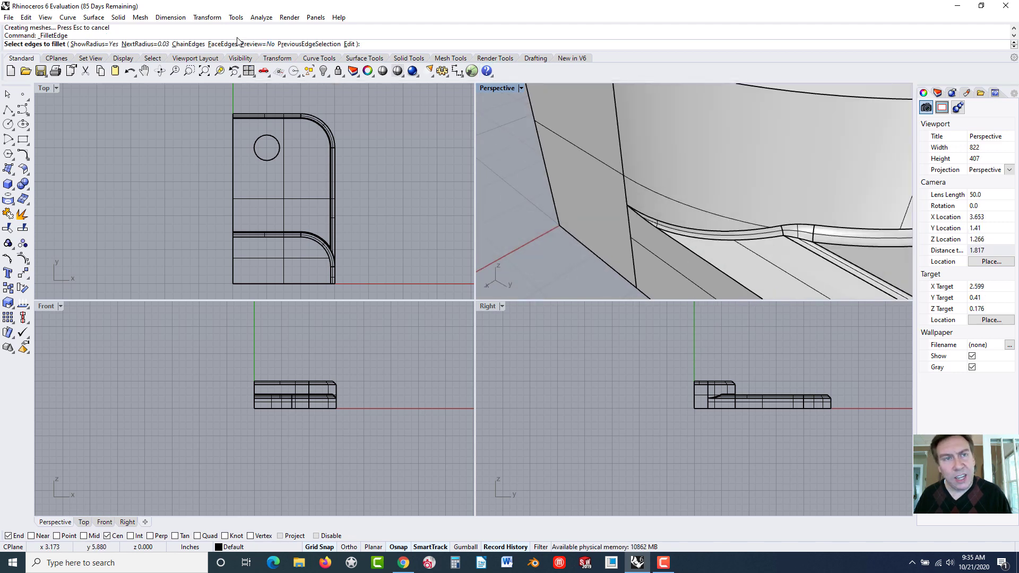
{"action": "left_click", "coordinate": [188, 43]}
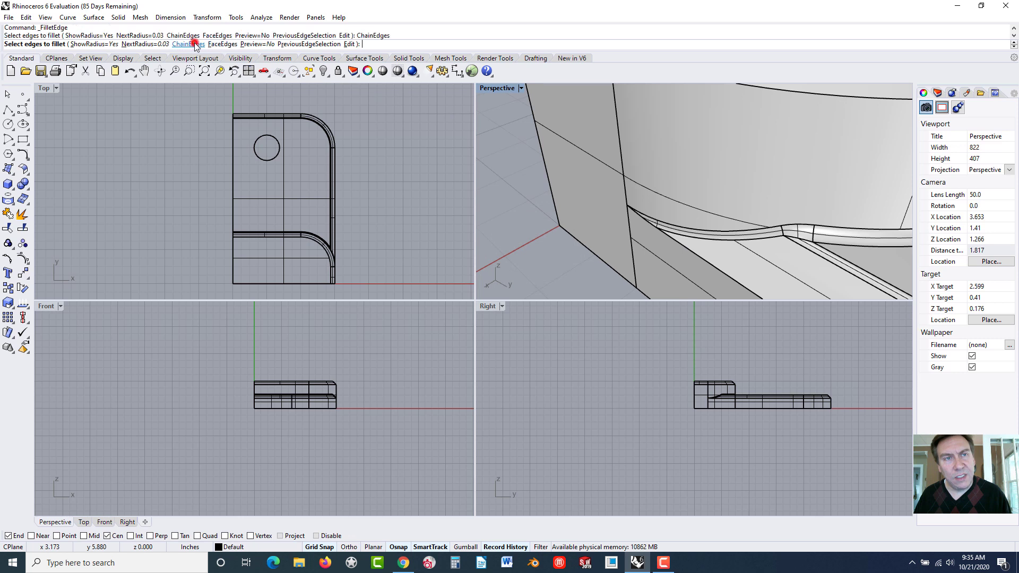
{"action": "left_click", "coordinate": [709, 264]}
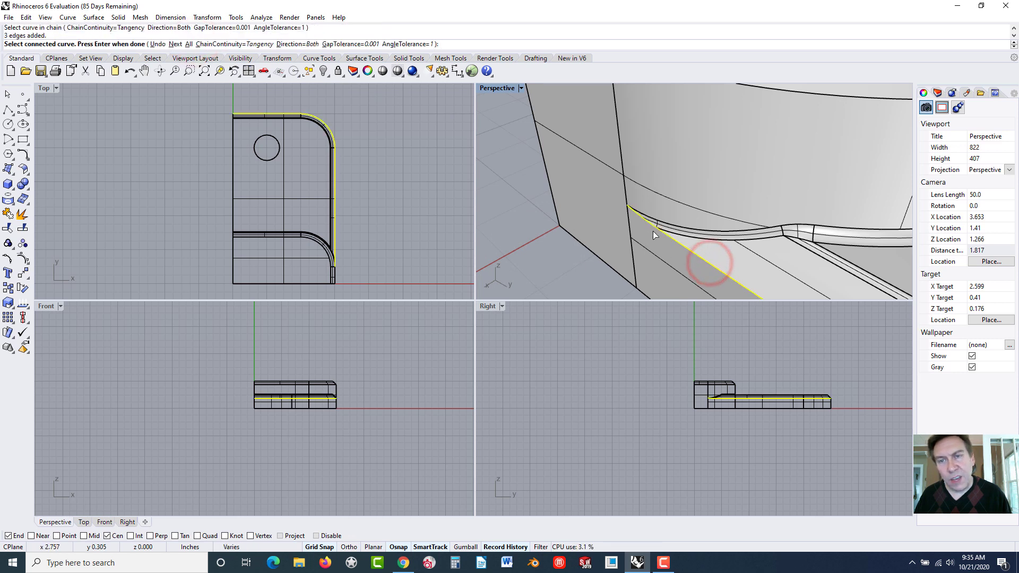
{"action": "right_click", "coordinate": [566, 265]}
{"action": "right_click", "coordinate": [566, 266]}
{"action": "right_click", "coordinate": [566, 266]}
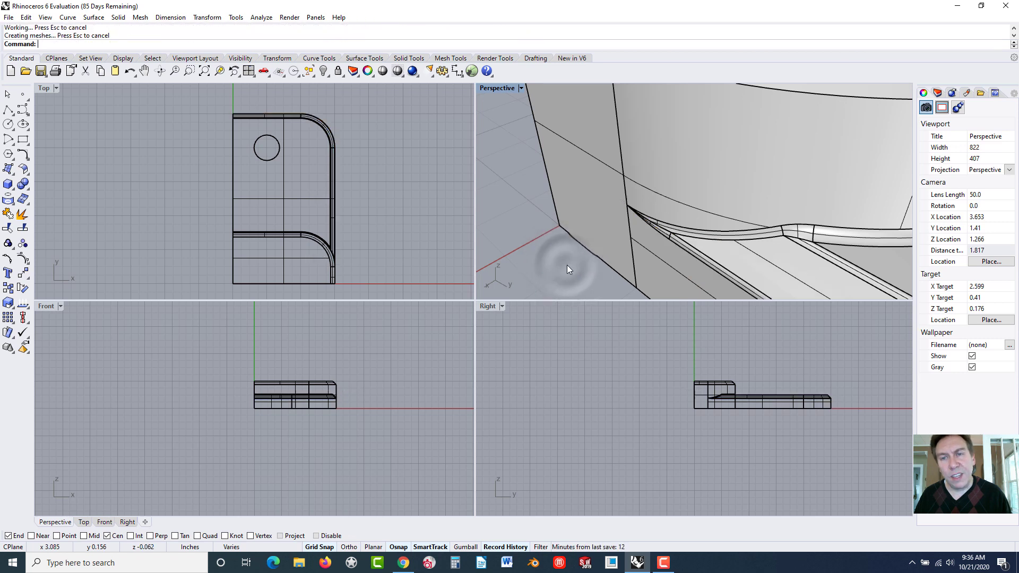
Examine the fillets meeting at the raised block's corner, and the part's underside and flat sides in a maximized Perspective view.
{"action": "scroll", "coordinate": [659, 229], "scroll_direction": "up", "scroll_amount": 6}
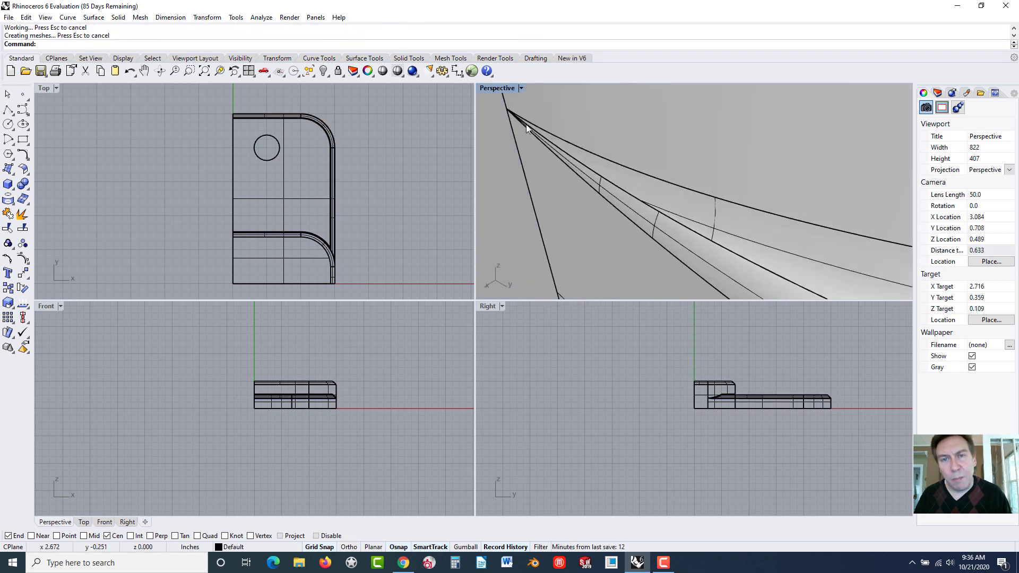
{"action": "scroll", "coordinate": [648, 221], "scroll_direction": "down", "scroll_amount": 10}
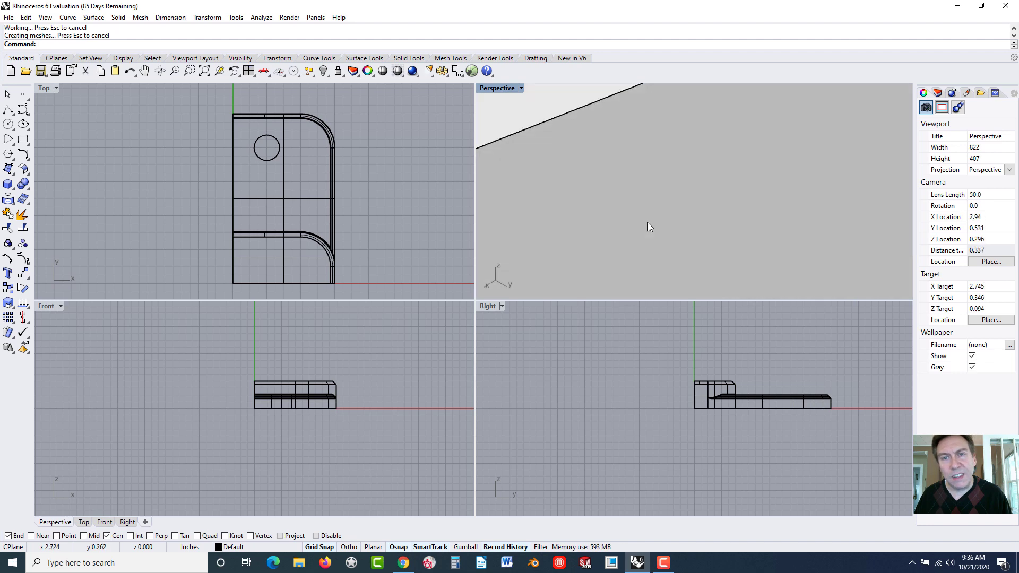
{"action": "scroll", "coordinate": [634, 190], "scroll_direction": "down", "scroll_amount": 6}
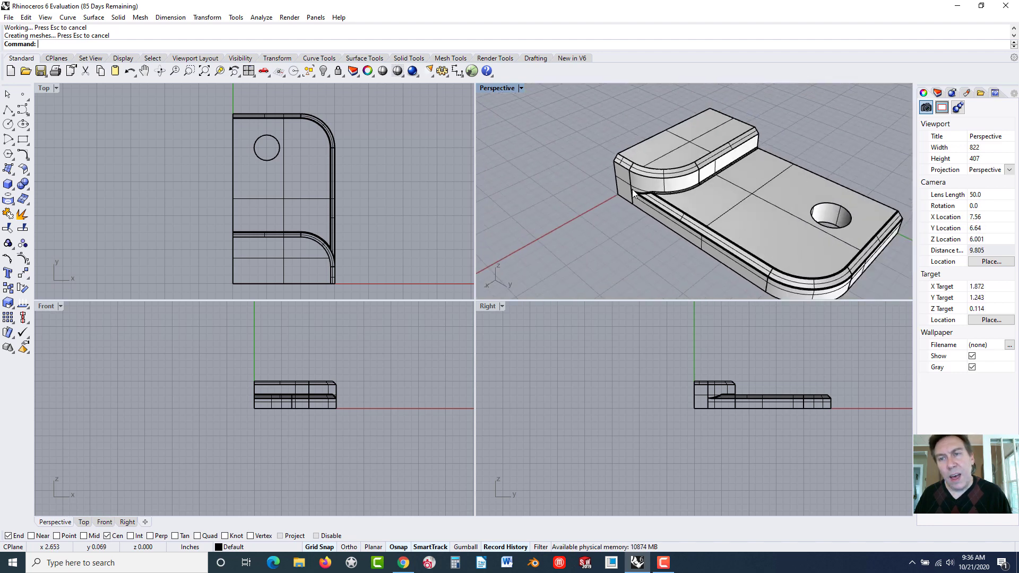
{"action": "right_click_drag", "start_coordinate": [798, 188], "coordinate": [803, 152]}
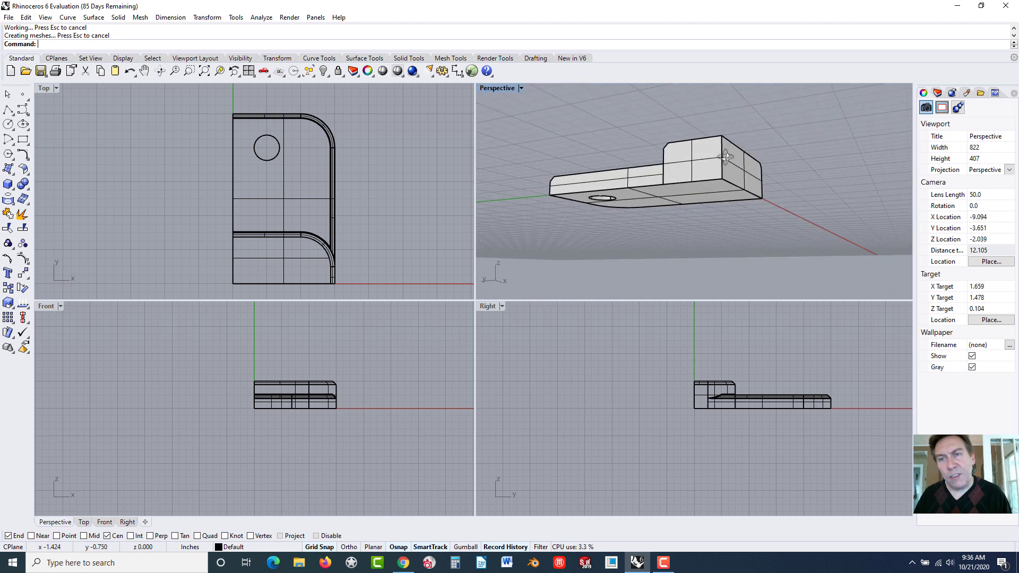
{"action": "right_click_drag", "start_coordinate": [726, 157], "coordinate": [690, 140]}
{"action": "scroll", "coordinate": [690, 140], "scroll_direction": "up", "scroll_amount": 2}
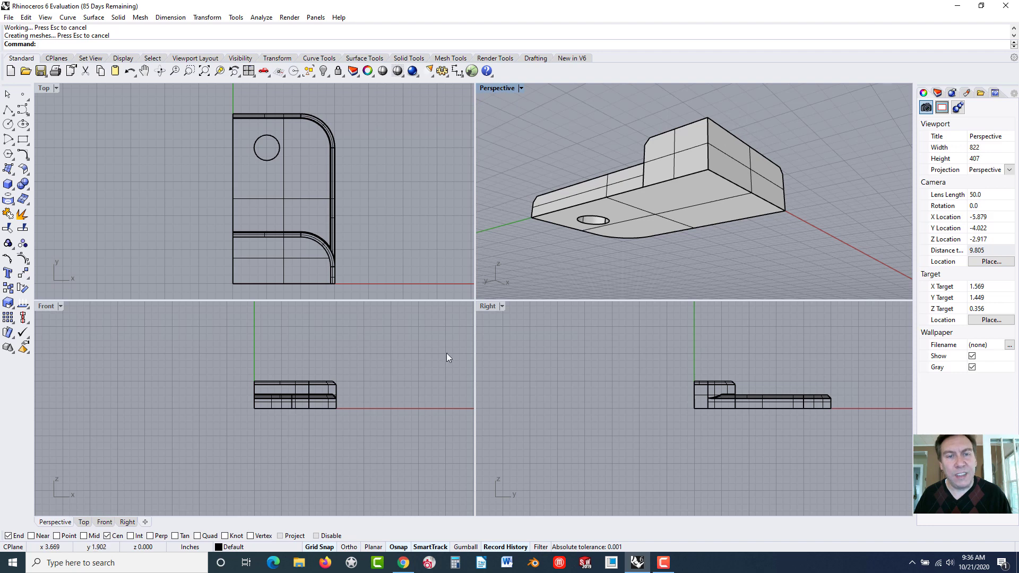
{"action": "double_click", "coordinate": [496, 88]}
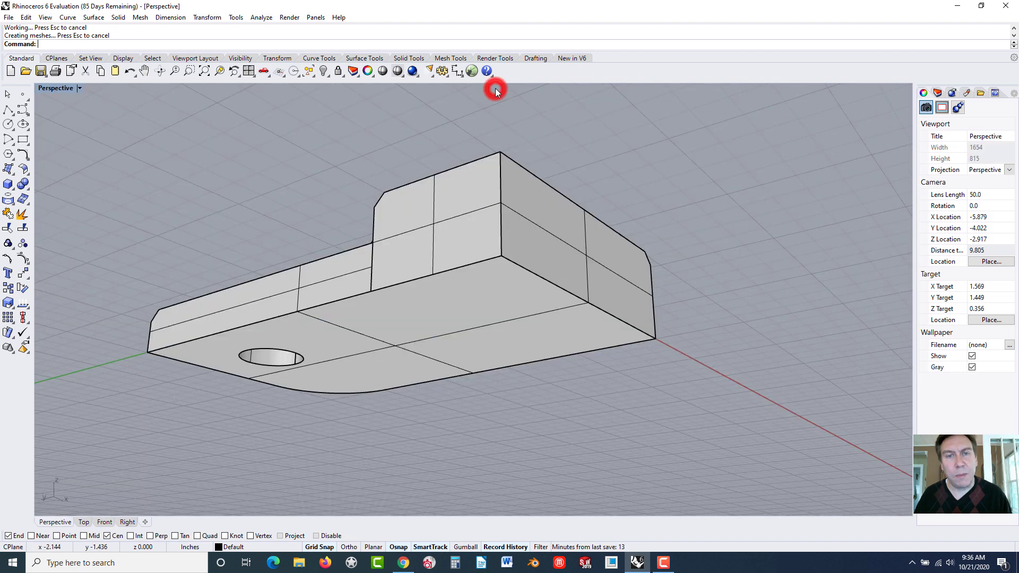
{"action": "right_click_drag", "start_coordinate": [494, 246], "coordinate": [319, 204]}
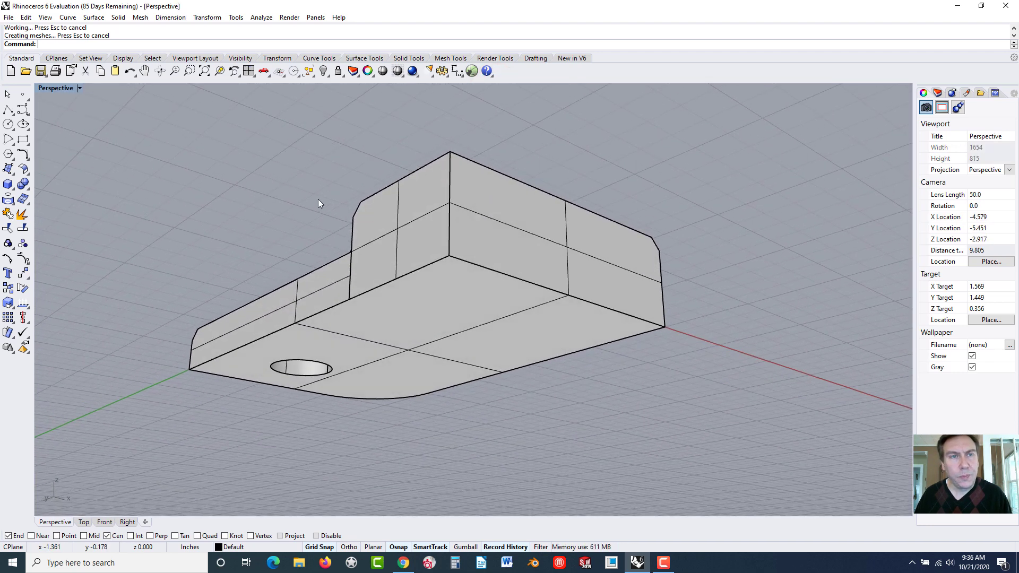
Try to shell the part with 0.03 thickness, removing the block's end face, the flat side faces of block and plate, and the underside.
{"action": "type", "text": "Shell"}
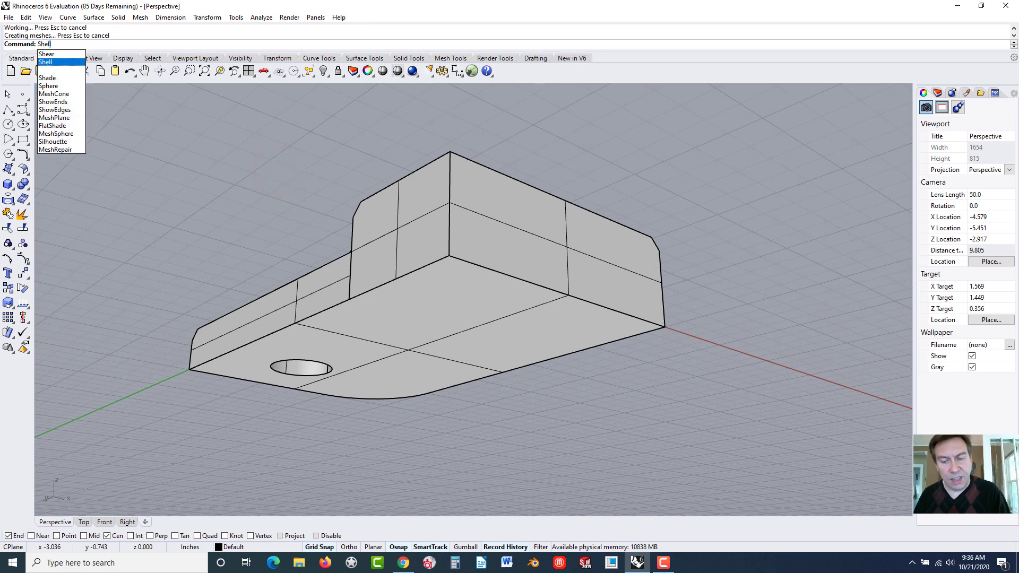
{"action": "key", "text": "Return"}
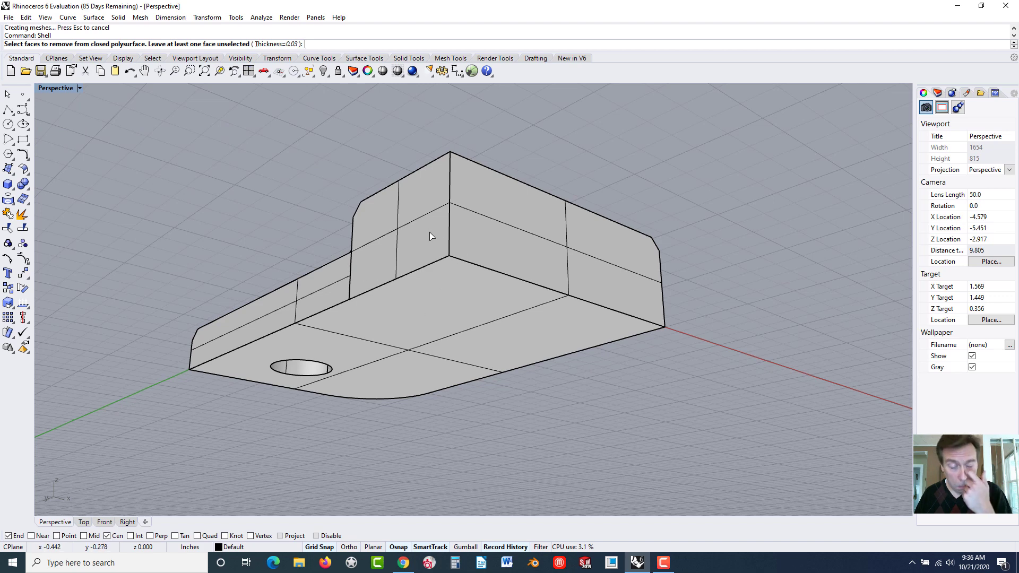
{"action": "left_click", "coordinate": [494, 246]}
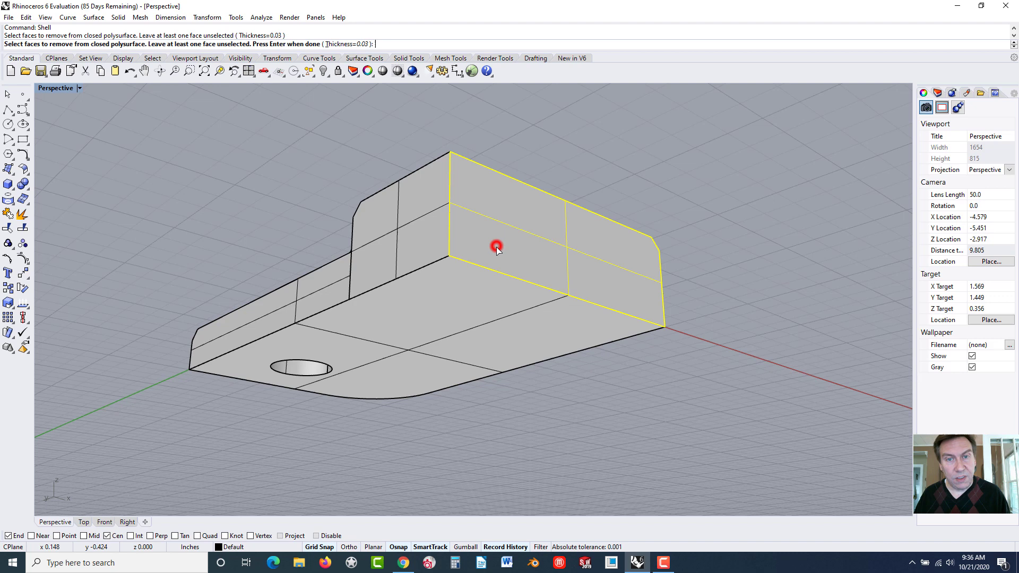
{"action": "left_click", "coordinate": [416, 239]}
{"action": "left_click", "coordinate": [326, 285]}
{"action": "left_click", "coordinate": [387, 326]}
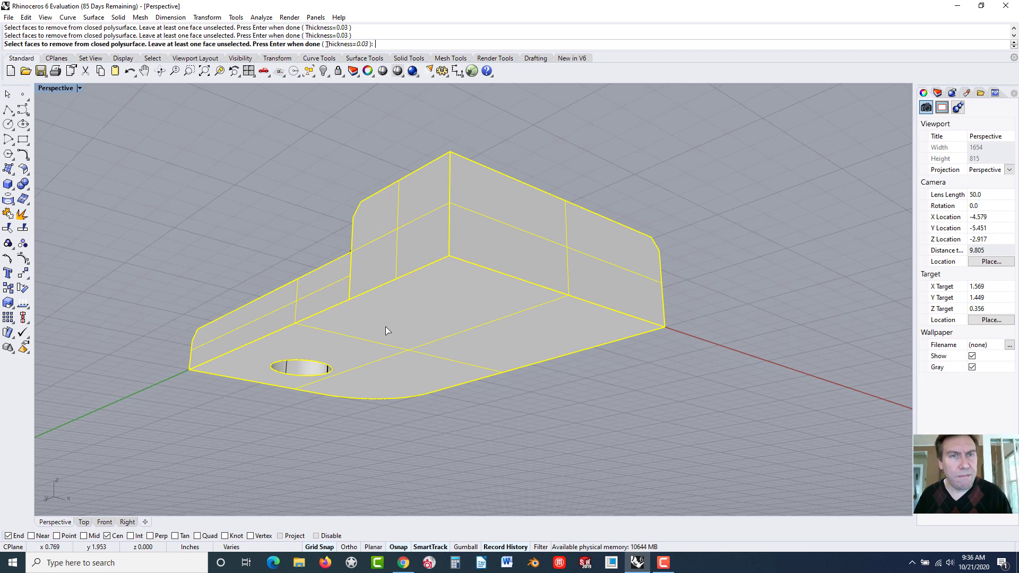
{"action": "key", "text": "Return"}
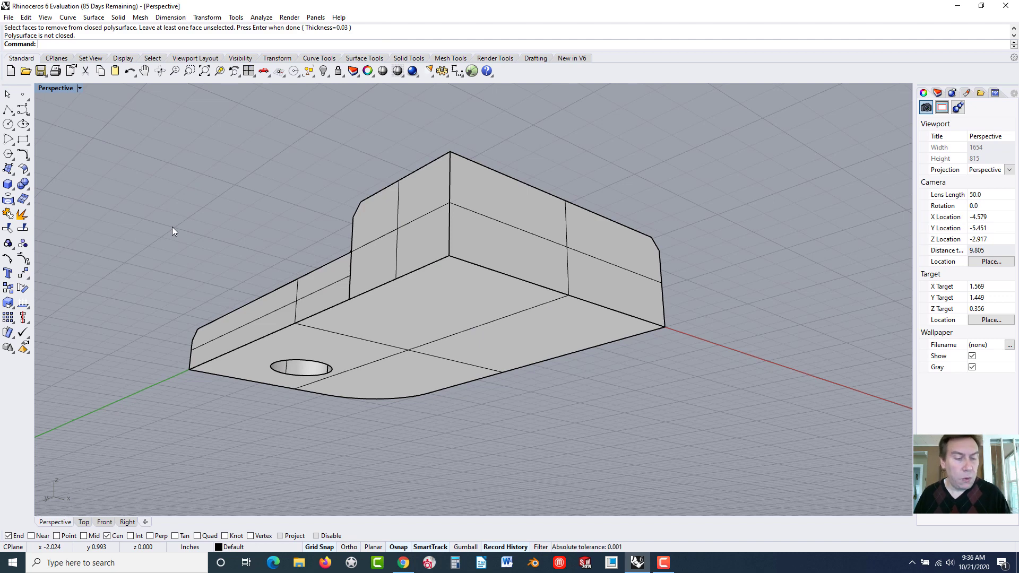
Undo the fillet along the chamfer's lower edge, check the raised block's corner, and redo the fillet.
{"action": "key", "text": "ctrl+z"}
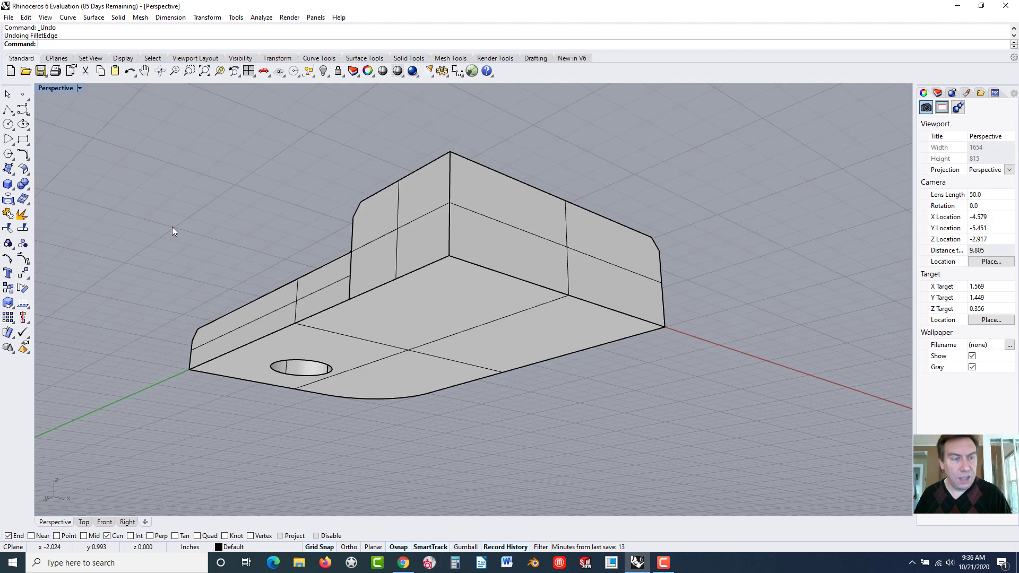
{"action": "right_click_drag", "start_coordinate": [208, 221], "coordinate": [250, 199]}
{"action": "right_click_drag", "start_coordinate": [591, 286], "coordinate": [484, 293]}
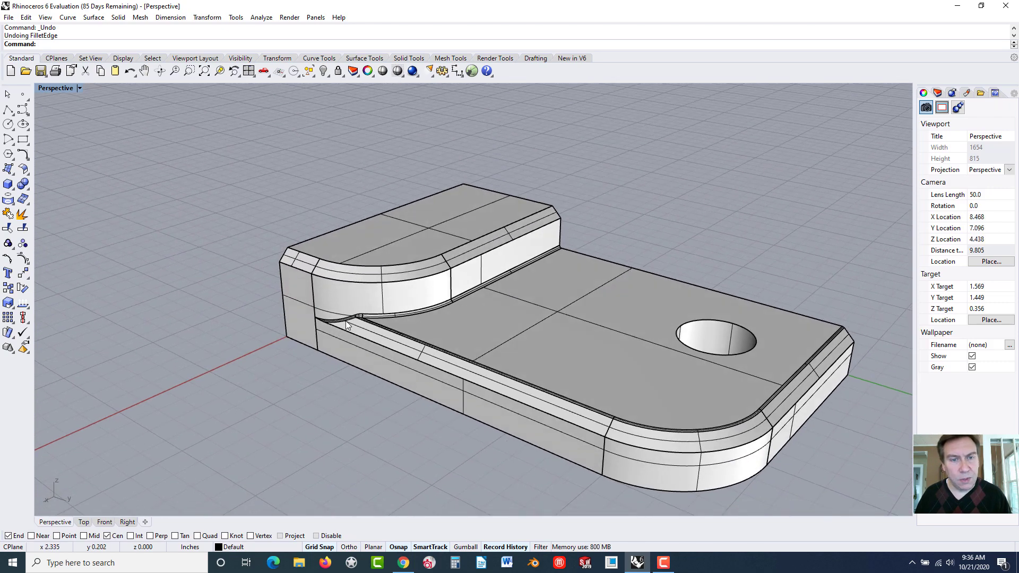
{"action": "scroll", "coordinate": [348, 325], "scroll_direction": "up", "scroll_amount": 4}
{"action": "scroll", "coordinate": [298, 323], "scroll_direction": "up", "scroll_amount": 4}
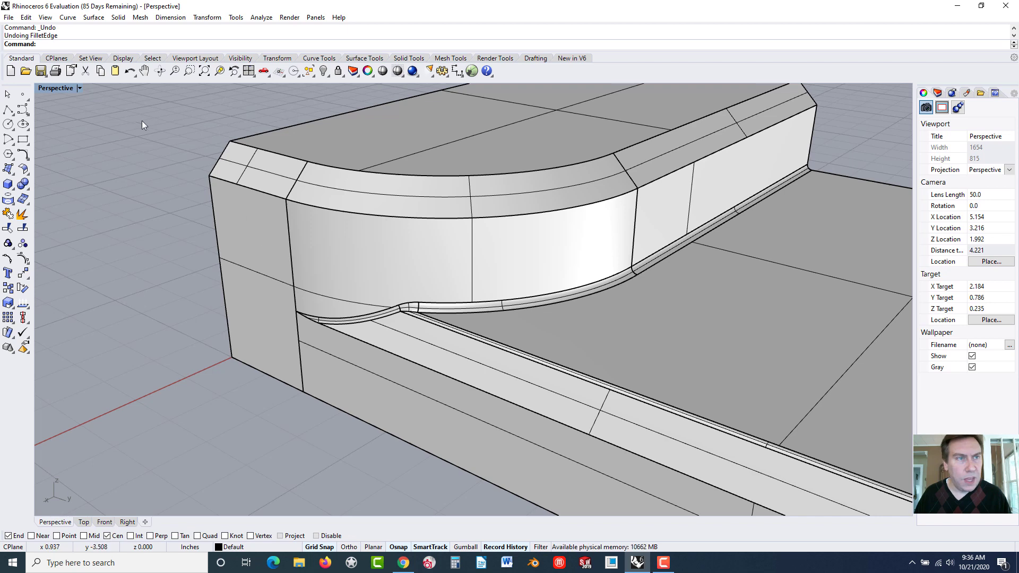
{"action": "left_click", "coordinate": [27, 18]}
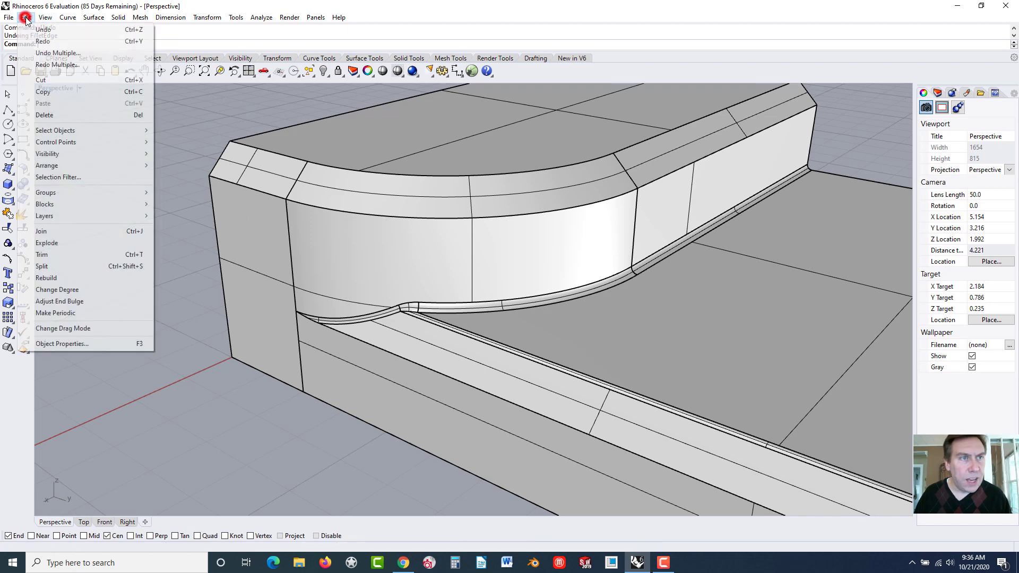
{"action": "left_click", "coordinate": [54, 40]}
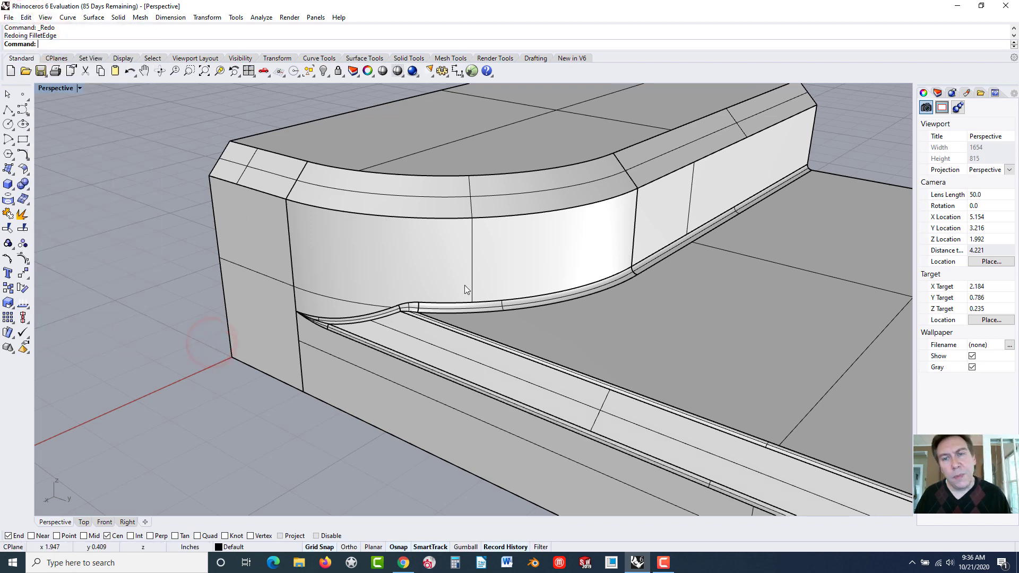
Examine both ends of the fillet around the raised block's base for an open gap in the polysurface.
{"action": "right_click_drag", "start_coordinate": [465, 289], "coordinate": [285, 225]}
{"action": "scroll", "coordinate": [298, 255], "scroll_direction": "up", "scroll_amount": 4}
{"action": "scroll", "coordinate": [447, 232], "scroll_direction": "up", "scroll_amount": 6}
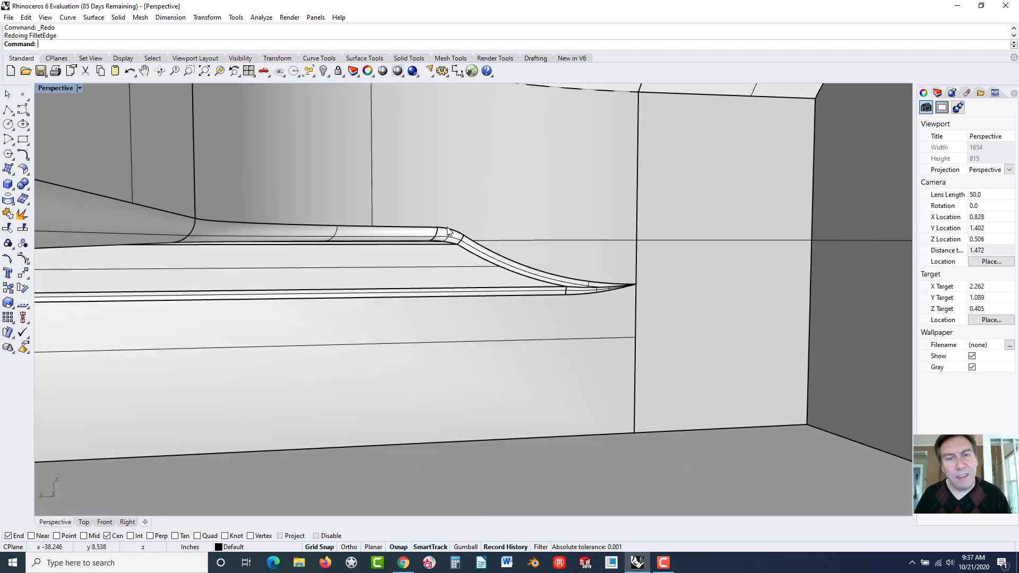
{"action": "right_click_drag", "start_coordinate": [467, 227], "coordinate": [335, 227]}
{"action": "scroll", "coordinate": [521, 239], "scroll_direction": "up", "scroll_amount": 6}
{"action": "scroll", "coordinate": [470, 227], "scroll_direction": "down", "scroll_amount": 8}
{"action": "scroll", "coordinate": [269, 140], "scroll_direction": "up", "scroll_amount": 8}
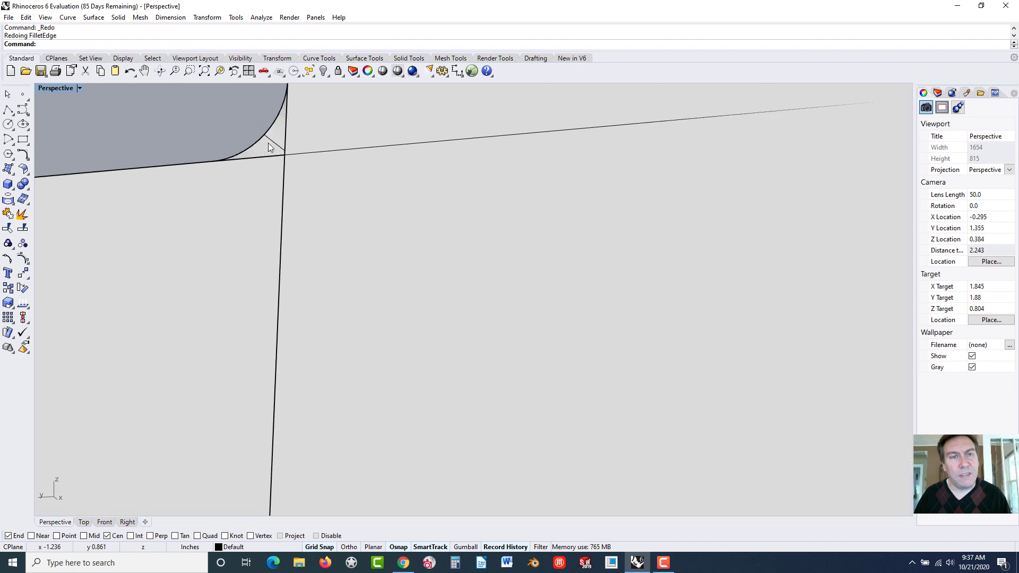
{"action": "left_click", "coordinate": [274, 143]}
{"action": "key", "text": "Escape"}
{"action": "right_click_drag", "start_coordinate": [228, 124], "coordinate": [262, 162]}
{"action": "scroll", "coordinate": [263, 163], "scroll_direction": "up", "scroll_amount": 6}
{"action": "scroll", "coordinate": [271, 167], "scroll_direction": "down", "scroll_amount": 16}
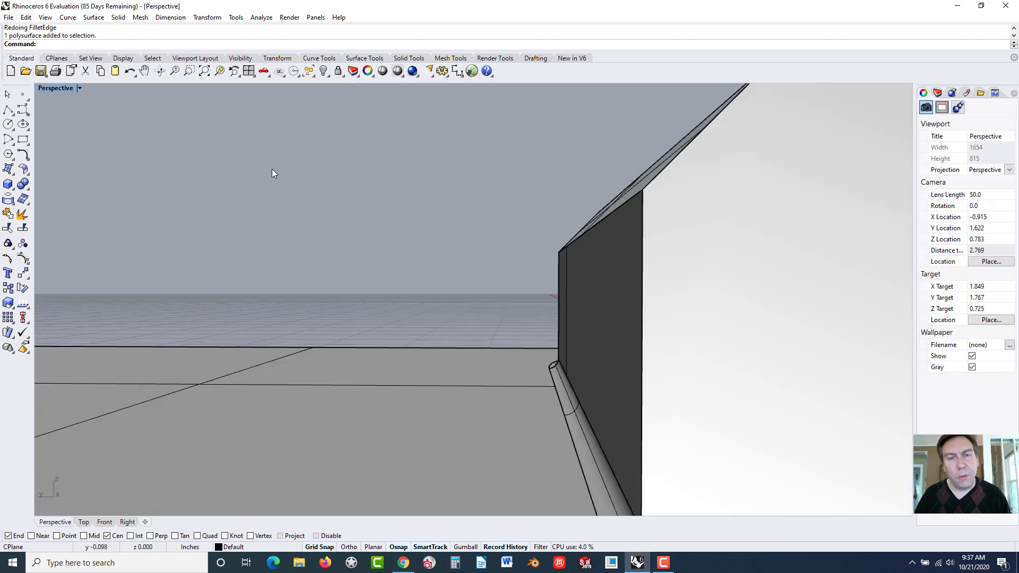
Create an edge-curve surface from the fillet's arc and the two adjoining straight edges to close the gap at the flat side.
{"action": "right_click_drag", "start_coordinate": [316, 262], "coordinate": [361, 299]}
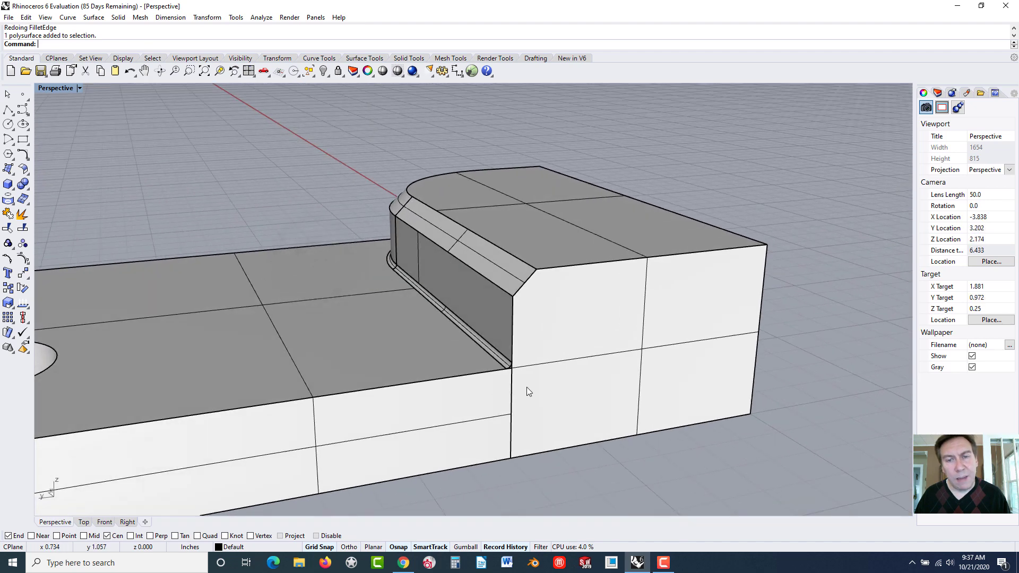
{"action": "scroll", "coordinate": [509, 360], "scroll_direction": "up", "scroll_amount": 4}
{"action": "scroll", "coordinate": [509, 364], "scroll_direction": "up", "scroll_amount": 6}
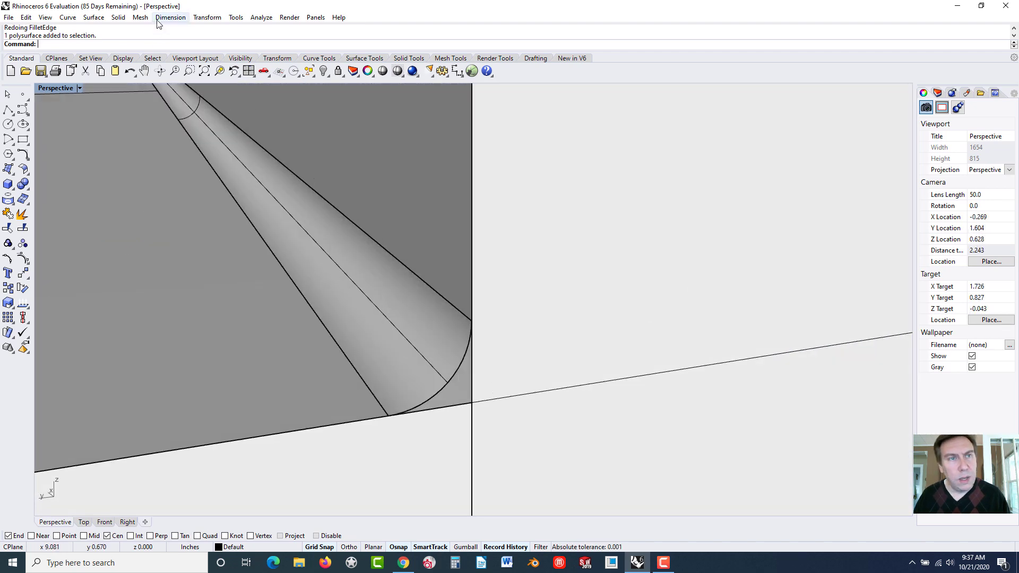
{"action": "left_click", "coordinate": [93, 18]}
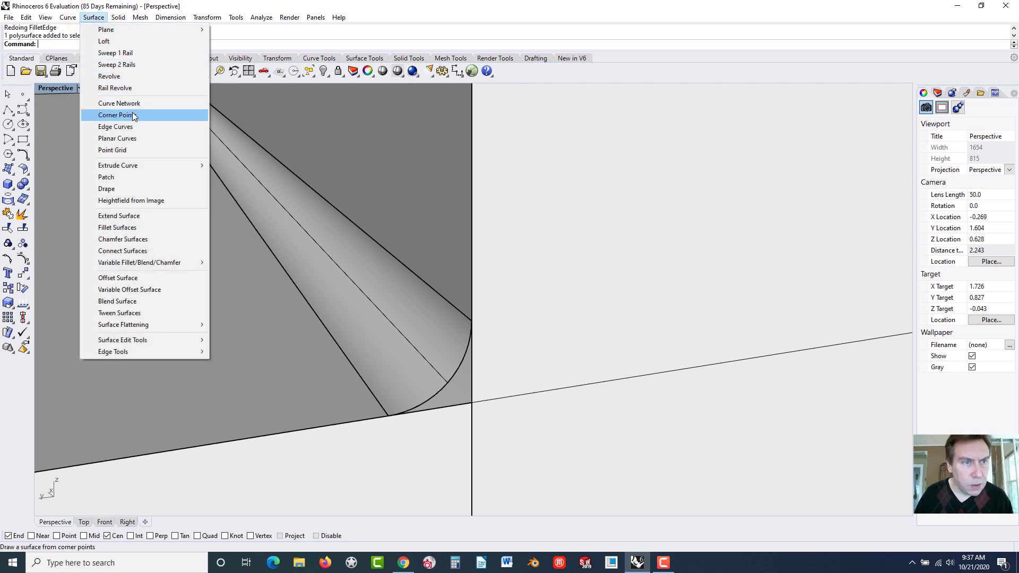
{"action": "mouse_move", "coordinate": [140, 169]}
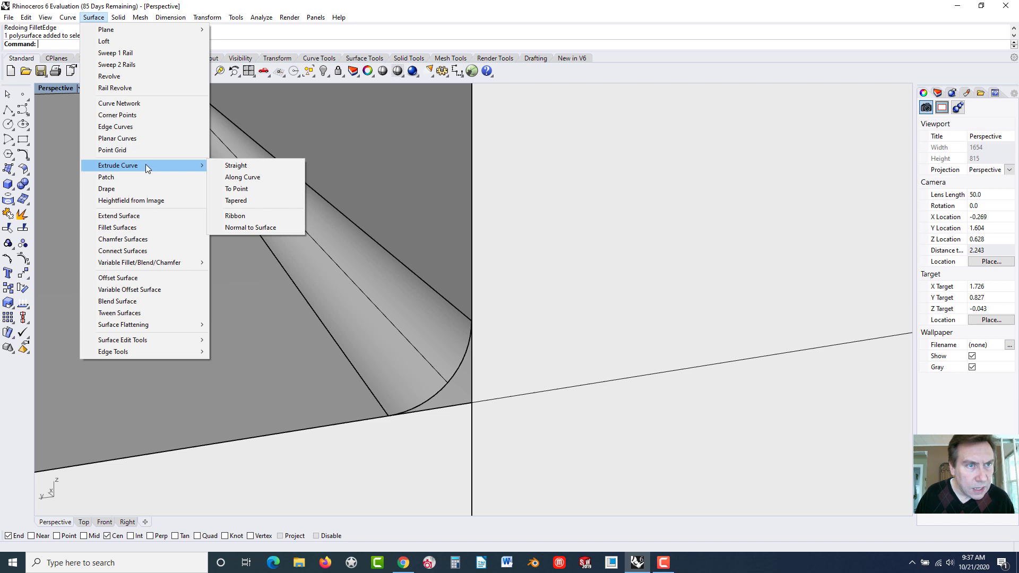
{"action": "left_click", "coordinate": [132, 126]}
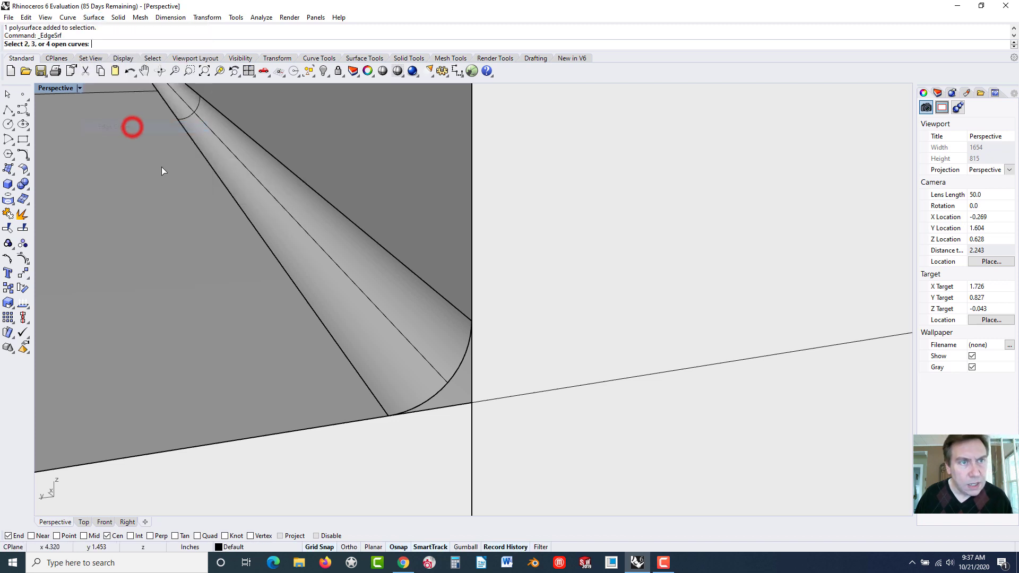
{"action": "left_click", "coordinate": [425, 402]}
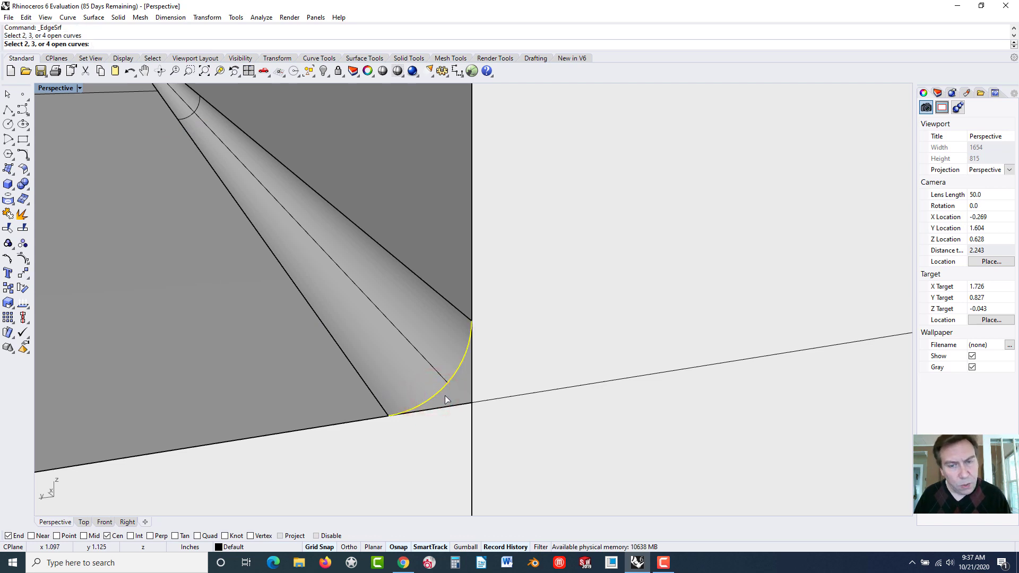
{"action": "left_click", "coordinate": [472, 383]}
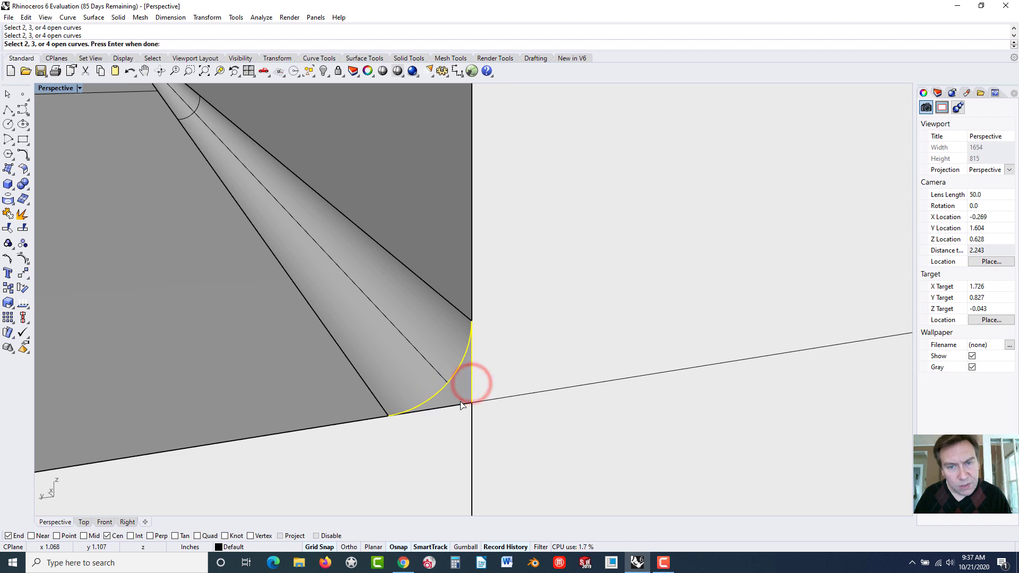
{"action": "left_click", "coordinate": [457, 406]}
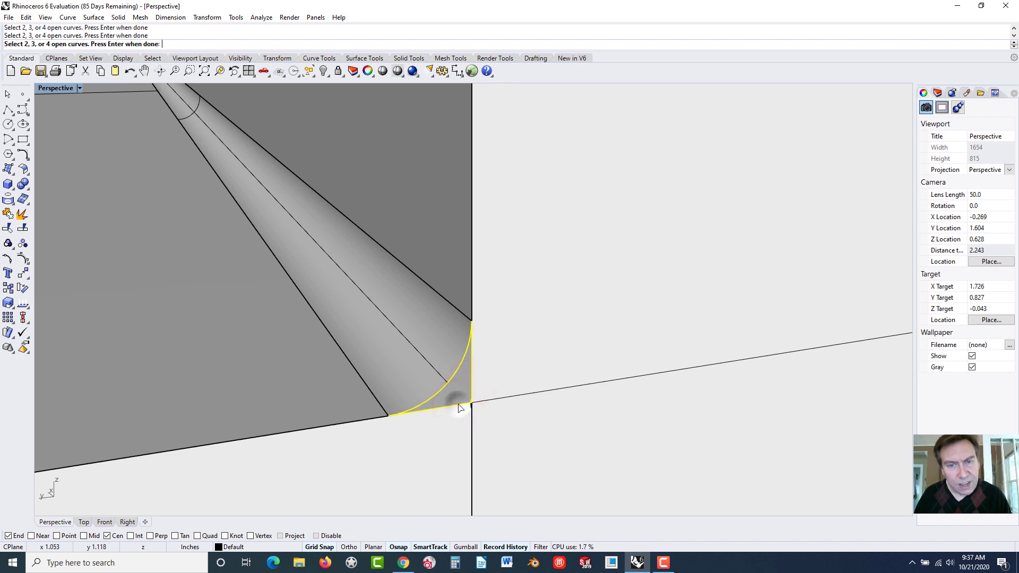
{"action": "right_click", "coordinate": [457, 406]}
{"action": "right_click_drag", "start_coordinate": [486, 390], "coordinate": [420, 374]}
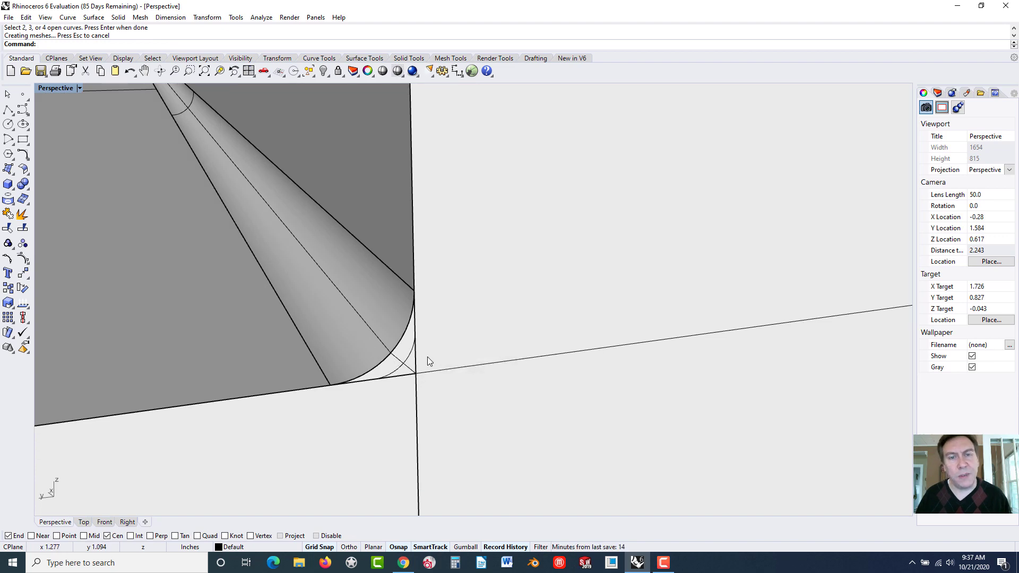
Try to shell the part with 0.03 thickness, picking the end face, both flat side faces and the underside for removal.
{"action": "scroll", "coordinate": [446, 355], "scroll_direction": "down", "scroll_amount": 2}
{"action": "scroll", "coordinate": [451, 360], "scroll_direction": "down", "scroll_amount": 12}
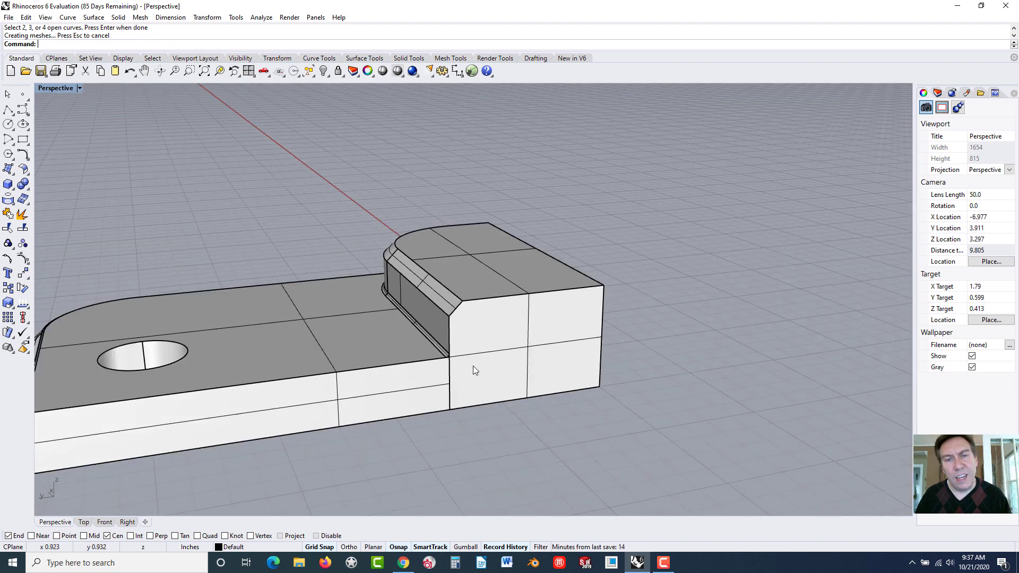
{"action": "right_click_drag", "start_coordinate": [410, 303], "coordinate": [411, 302]}
{"action": "left_click", "coordinate": [271, 216]}
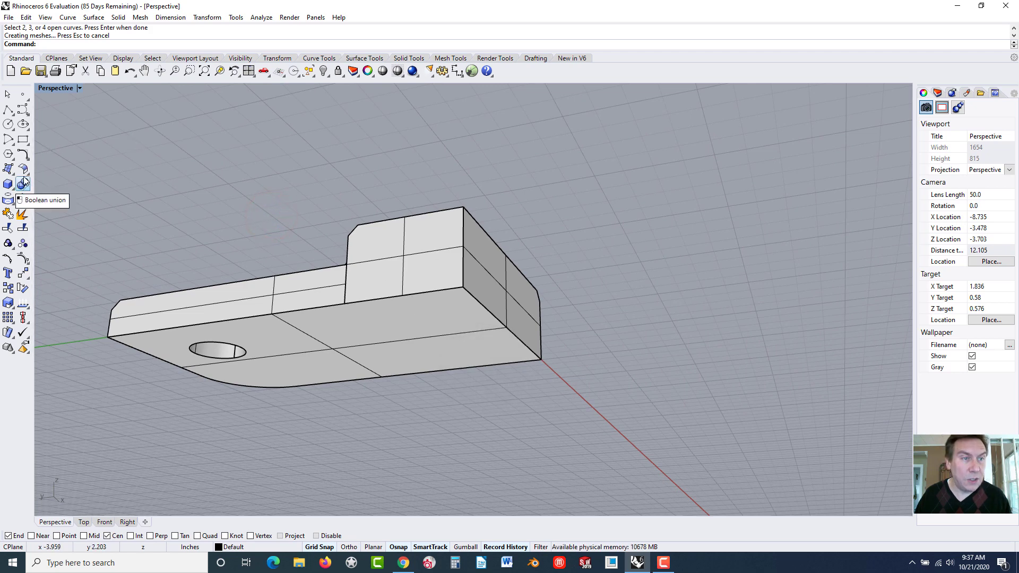
{"action": "left_click", "coordinate": [58, 46]}
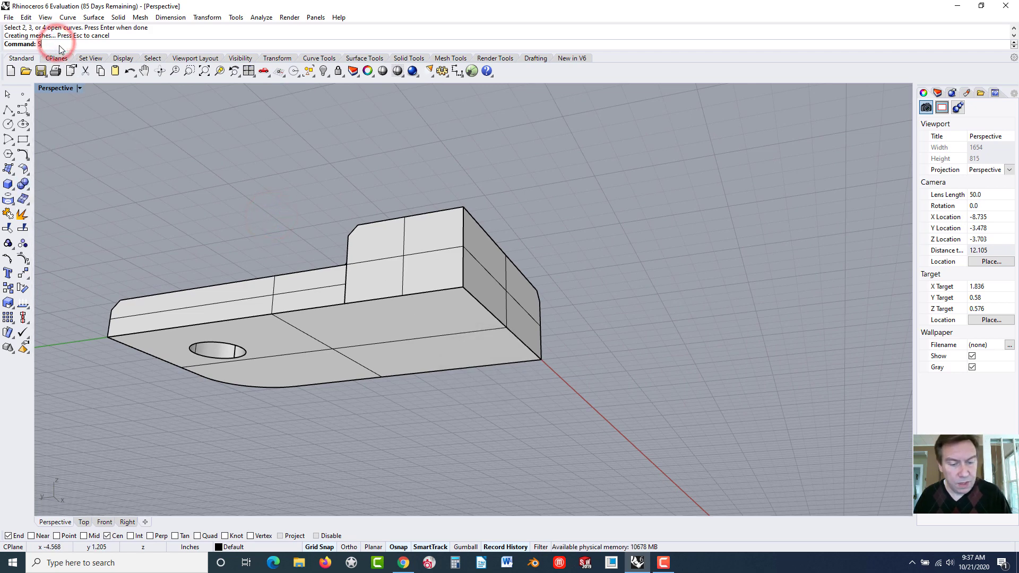
{"action": "type", "text": "Shell"}
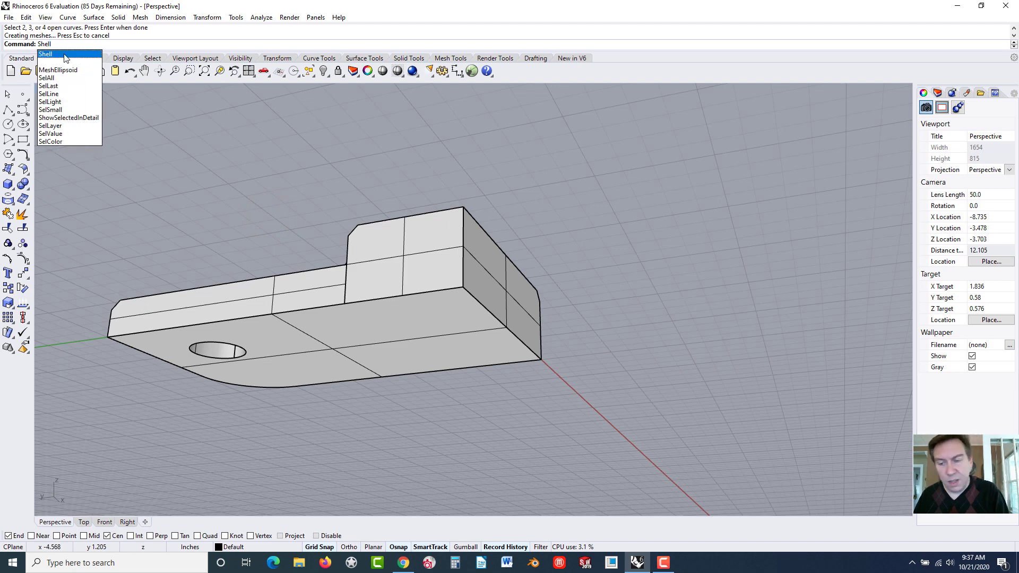
{"action": "left_click", "coordinate": [64, 55]}
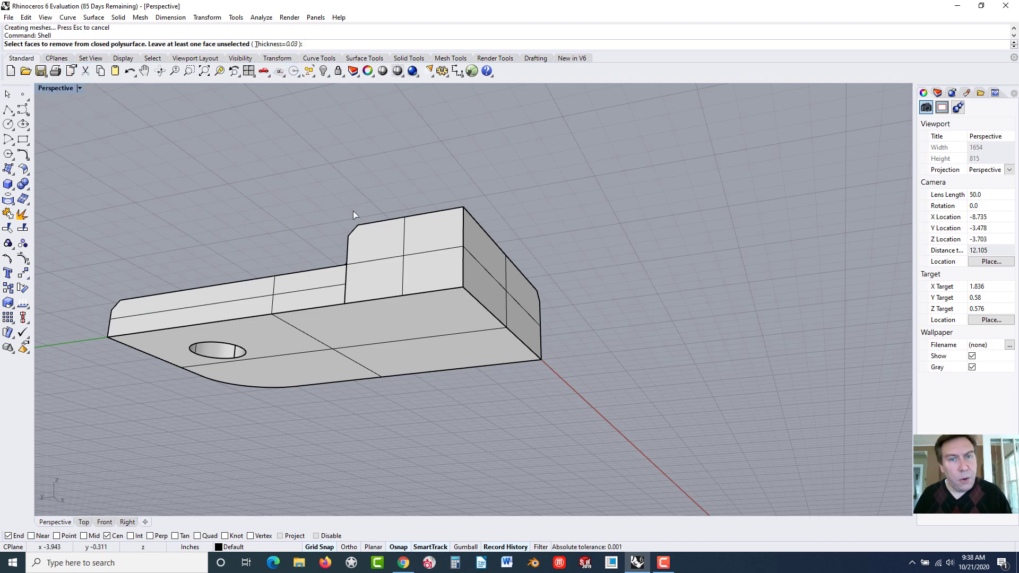
{"action": "left_click", "coordinate": [483, 284]}
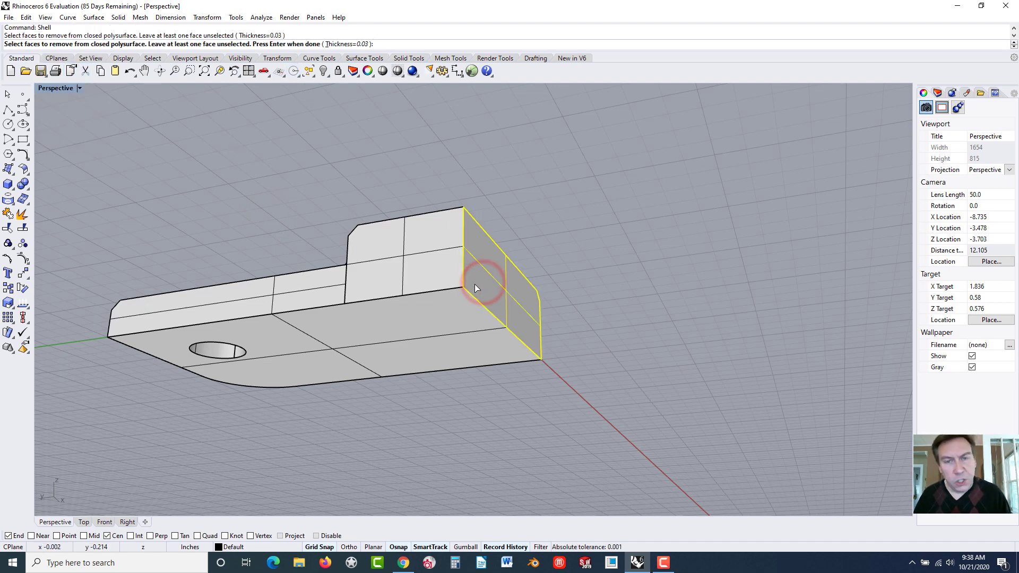
{"action": "left_click", "coordinate": [418, 270]}
{"action": "left_click", "coordinate": [419, 321]}
{"action": "left_click", "coordinate": [309, 291]}
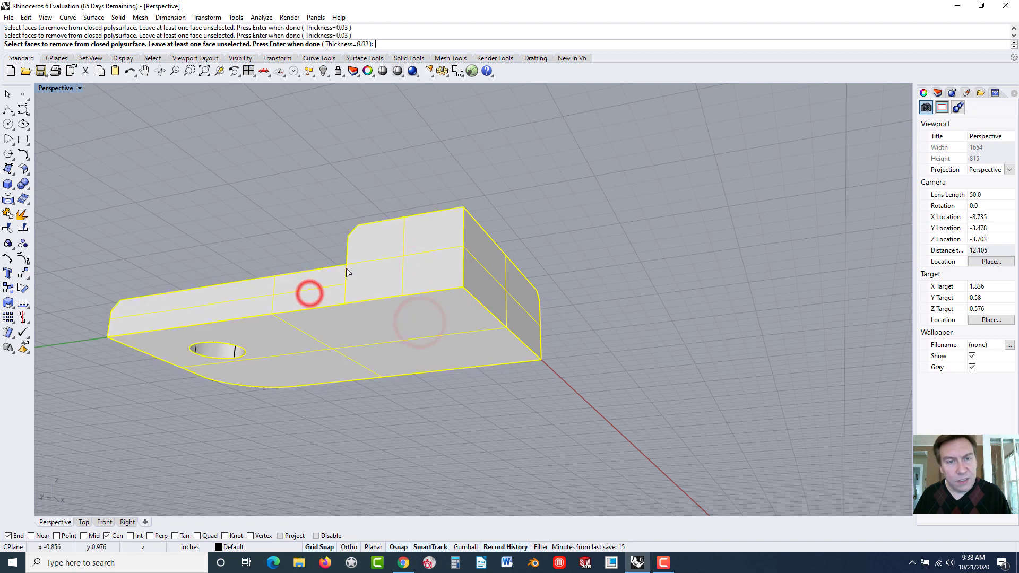
{"action": "scroll", "coordinate": [349, 260], "scroll_direction": "up", "scroll_amount": 5}
{"action": "scroll", "coordinate": [349, 260], "scroll_direction": "up", "scroll_amount": 5}
{"action": "left_click", "coordinate": [252, 194]}
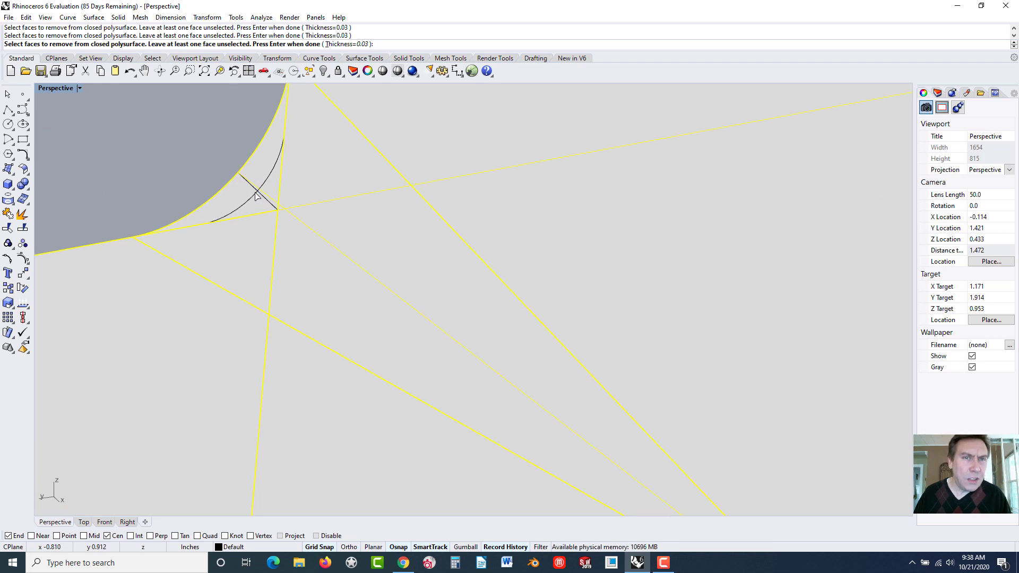
{"action": "scroll", "coordinate": [255, 192], "scroll_direction": "down", "scroll_amount": 4}
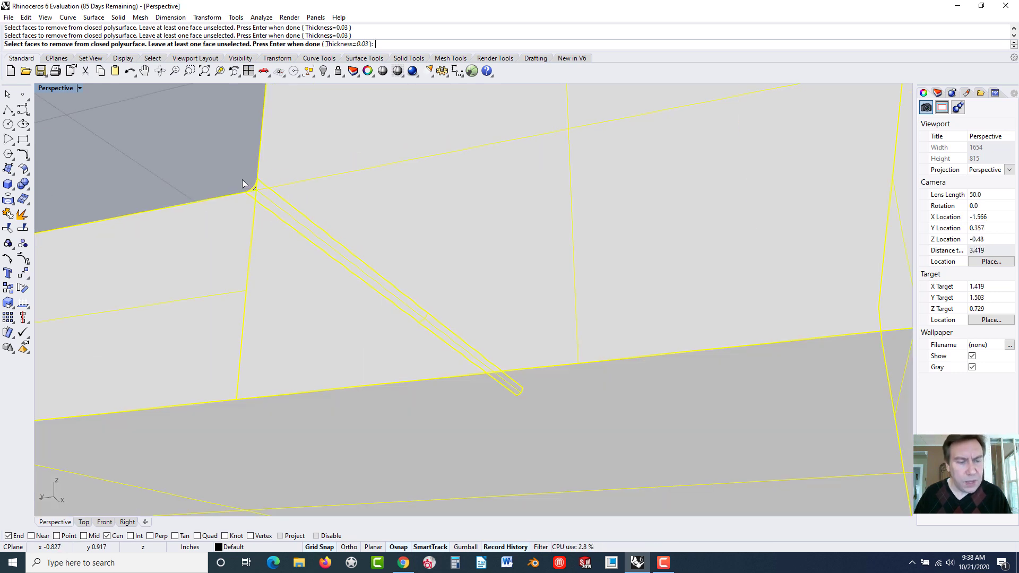
{"action": "key", "text": "Return"}
Select the small corner surface at the fillet's end to check whether it is separate from the main body.
{"action": "scroll", "coordinate": [249, 183], "scroll_direction": "up", "scroll_amount": 3}
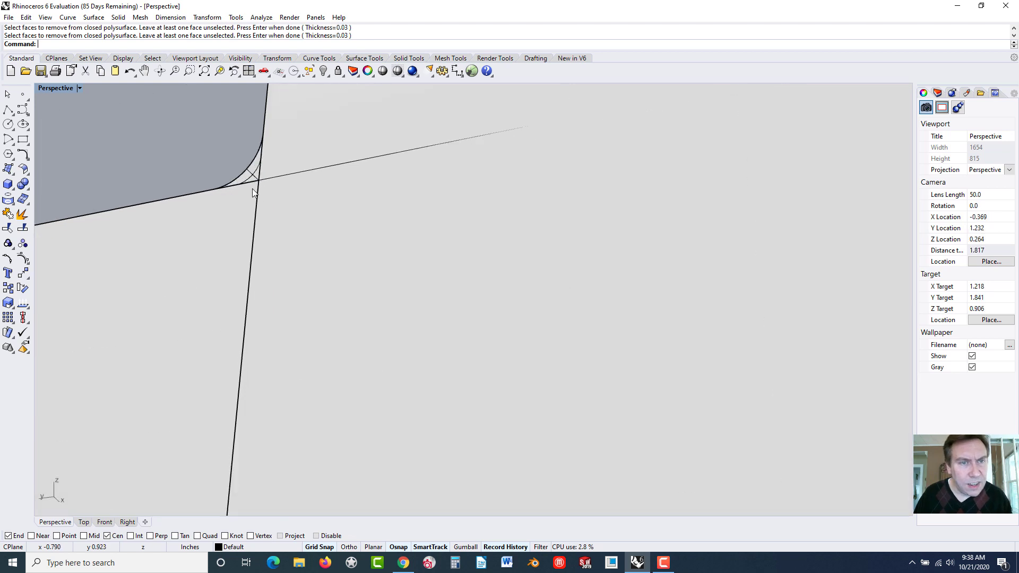
{"action": "scroll", "coordinate": [255, 187], "scroll_direction": "up", "scroll_amount": 1}
{"action": "left_click", "coordinate": [348, 226]}
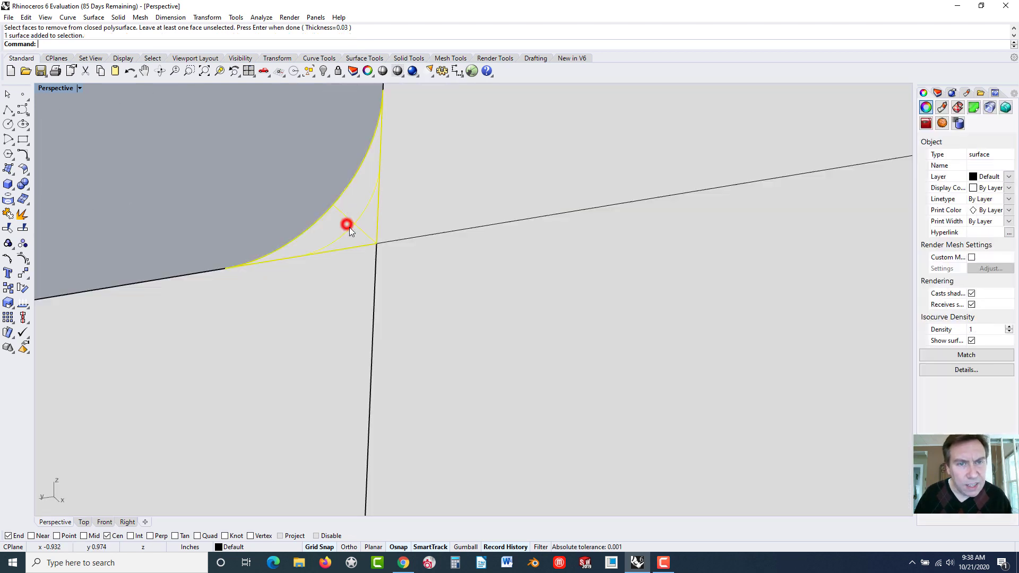
{"action": "scroll", "coordinate": [345, 225], "scroll_direction": "up", "scroll_amount": 3}
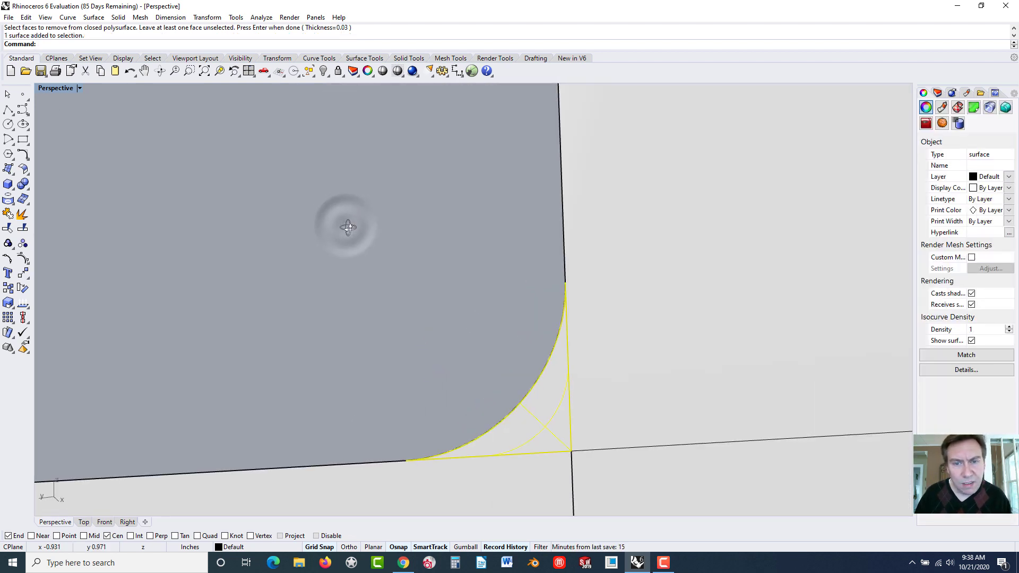
{"action": "scroll", "coordinate": [346, 225], "scroll_direction": "down", "scroll_amount": 4}
{"action": "right_click_drag", "start_coordinate": [345, 224], "coordinate": [348, 224]}
{"action": "left_click", "coordinate": [138, 130]}
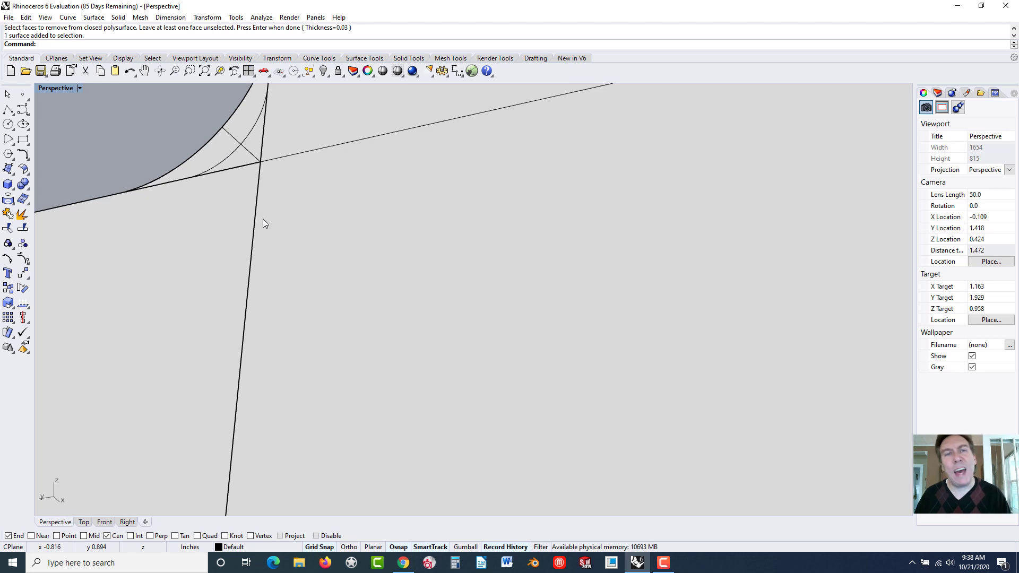
Join the main body and the small corner surface into one polysurface and accept the history warning.
{"action": "scroll", "coordinate": [266, 219], "scroll_direction": "down", "scroll_amount": 2}
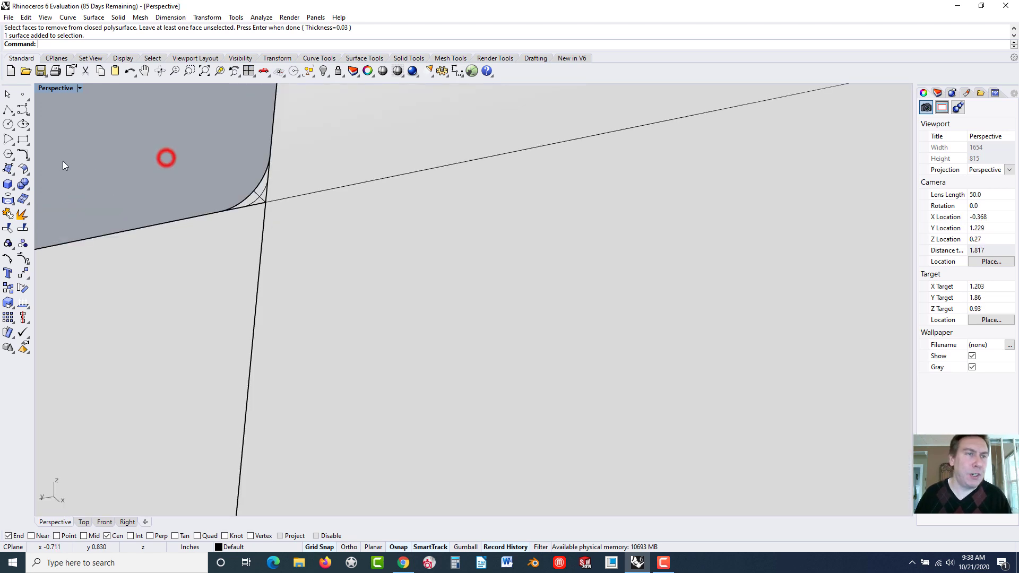
{"action": "left_click", "coordinate": [8, 215]}
{"action": "left_click", "coordinate": [265, 315]}
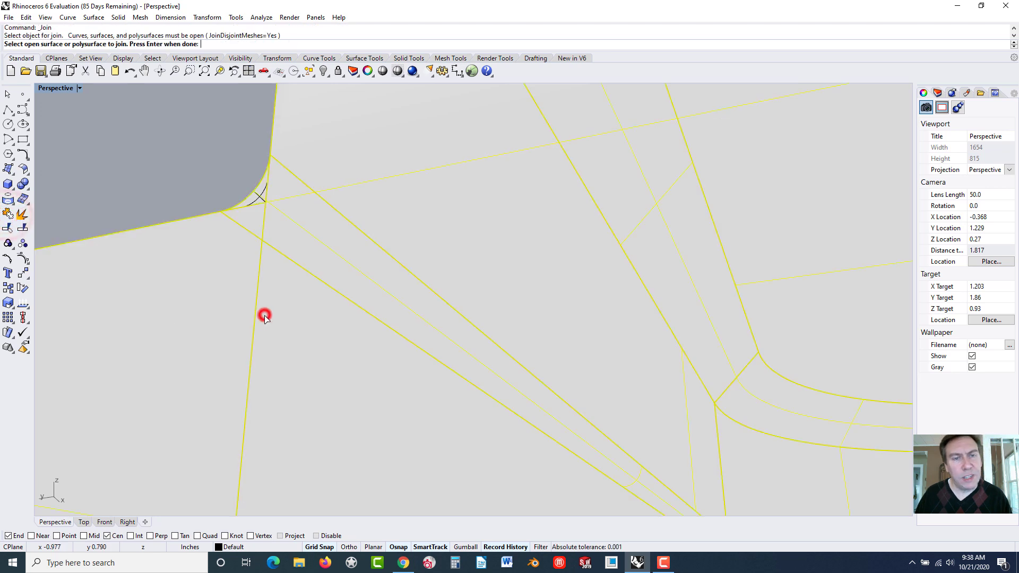
{"action": "left_click", "coordinate": [258, 200]}
{"action": "right_click", "coordinate": [257, 199]}
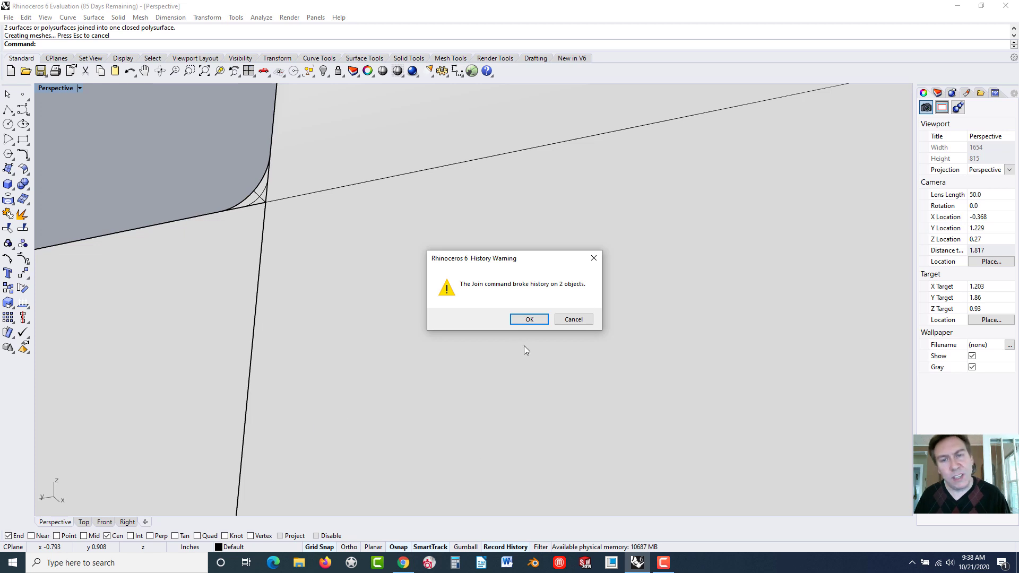
{"action": "left_click", "coordinate": [529, 319]}
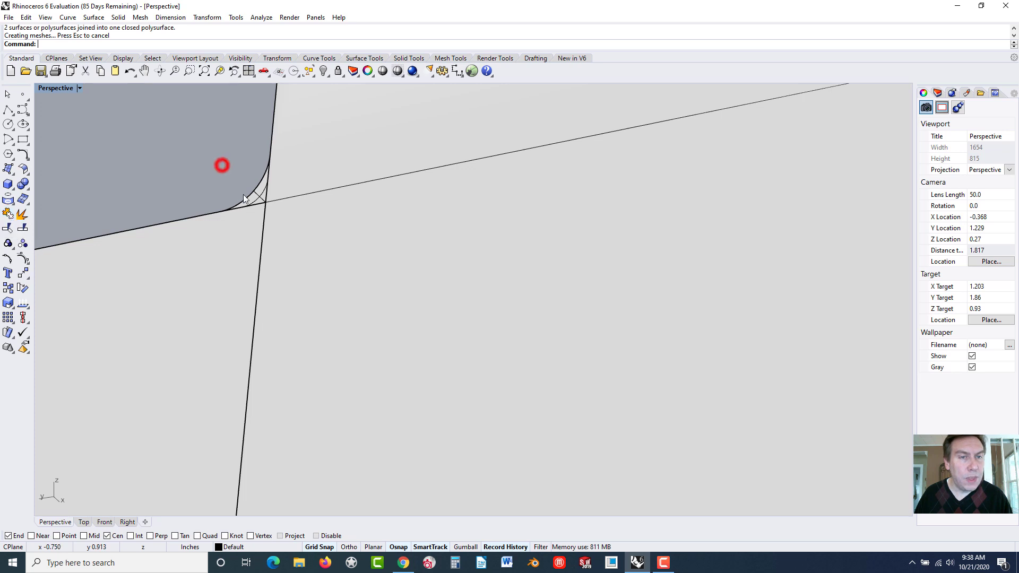
Check that the corner patch belongs to the body by selecting each of them and inspecting the fillet's end.
{"action": "left_click", "coordinate": [258, 200]}
{"action": "left_click", "coordinate": [177, 175]}
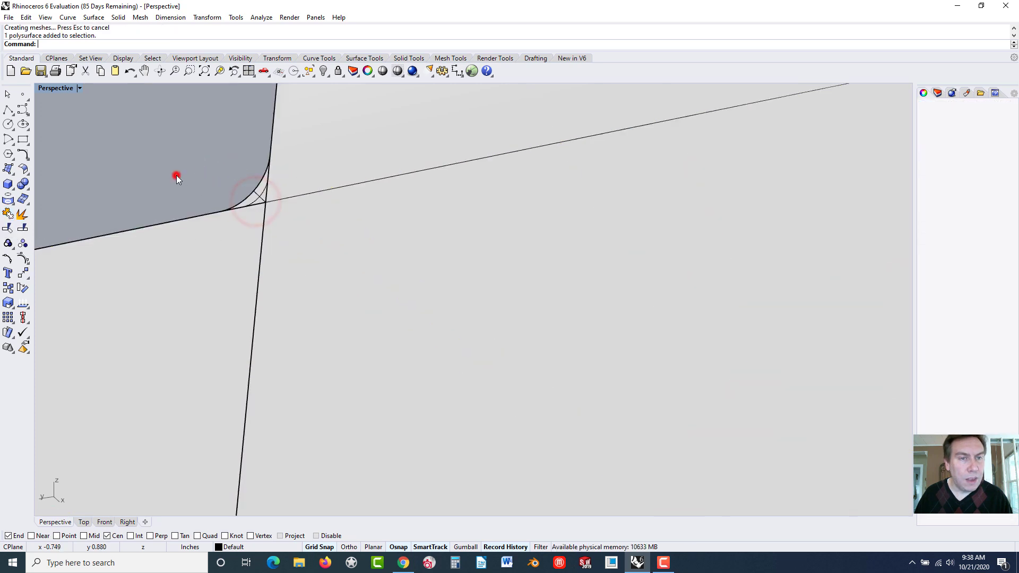
{"action": "left_click", "coordinate": [298, 278]}
{"action": "left_click", "coordinate": [218, 187]}
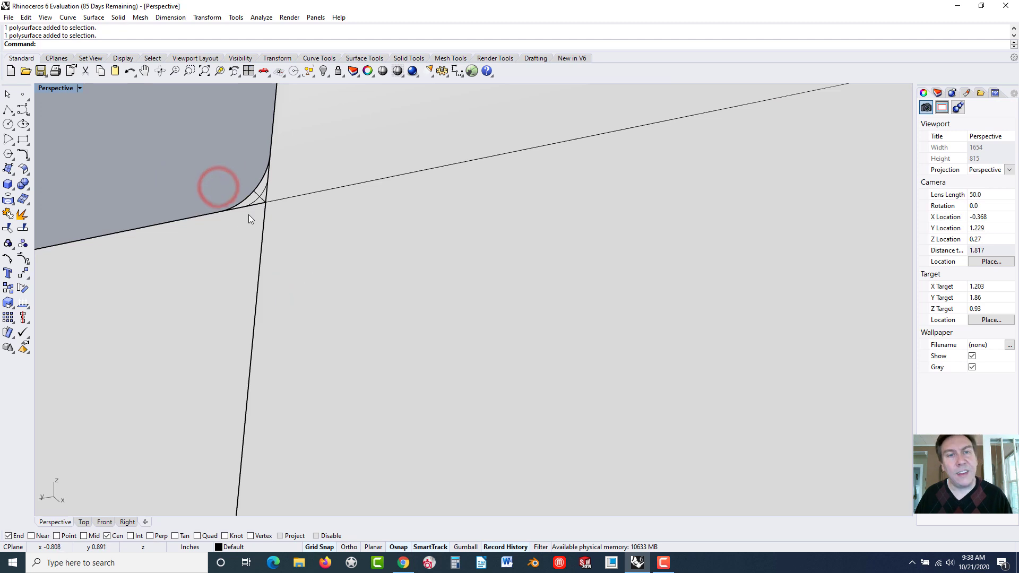
{"action": "scroll", "coordinate": [218, 189], "scroll_direction": "up", "scroll_amount": 5}
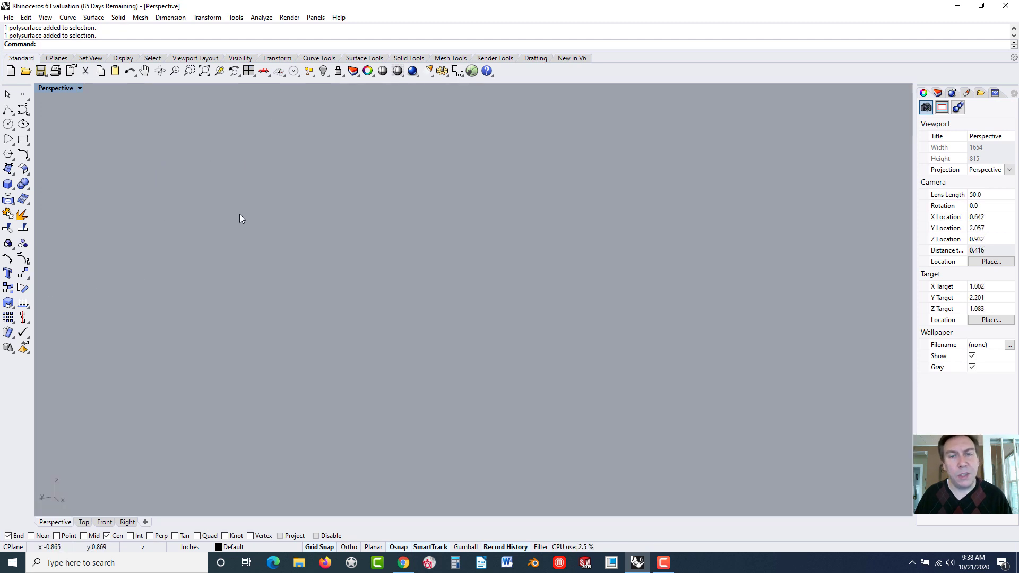
{"action": "scroll", "coordinate": [397, 250], "scroll_direction": "down", "scroll_amount": 5}
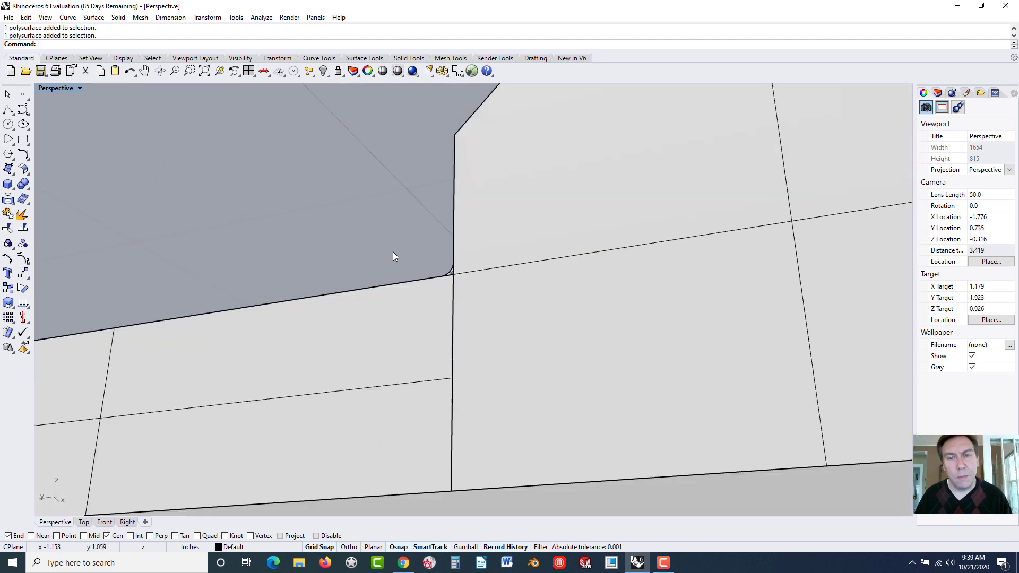
Shell the part with 0.03 thickness, removing the end face, the flat side faces of block and plate, the underside and the corner patch.
{"action": "scroll", "coordinate": [393, 251], "scroll_direction": "down", "scroll_amount": 4}
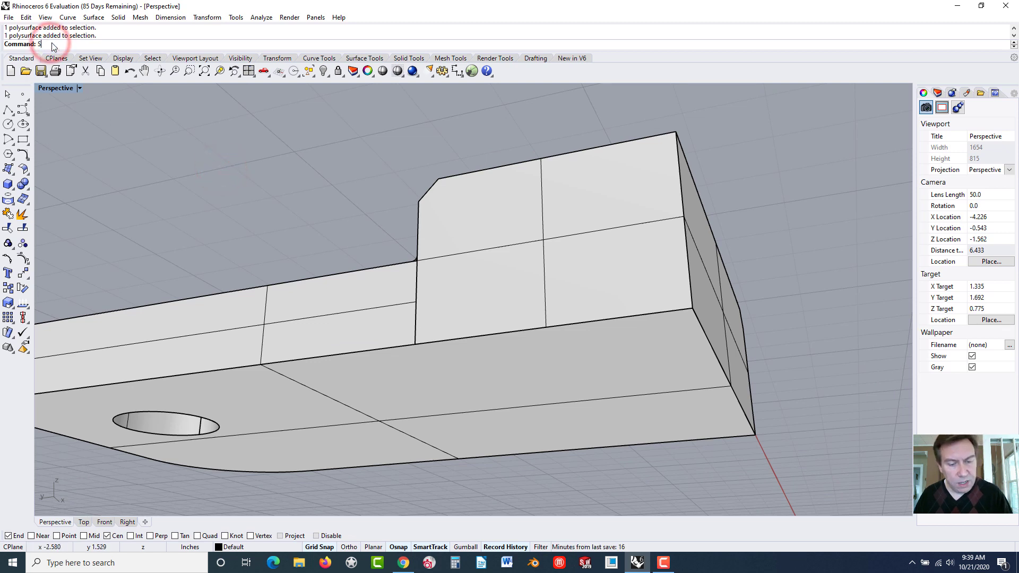
{"action": "type", "text": "Shell"}
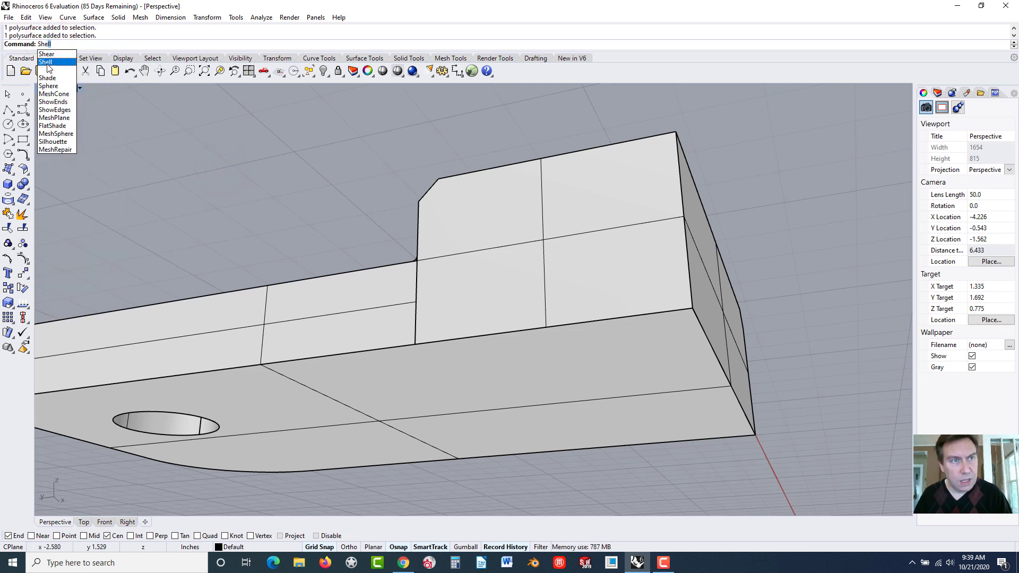
{"action": "left_click", "coordinate": [47, 62]}
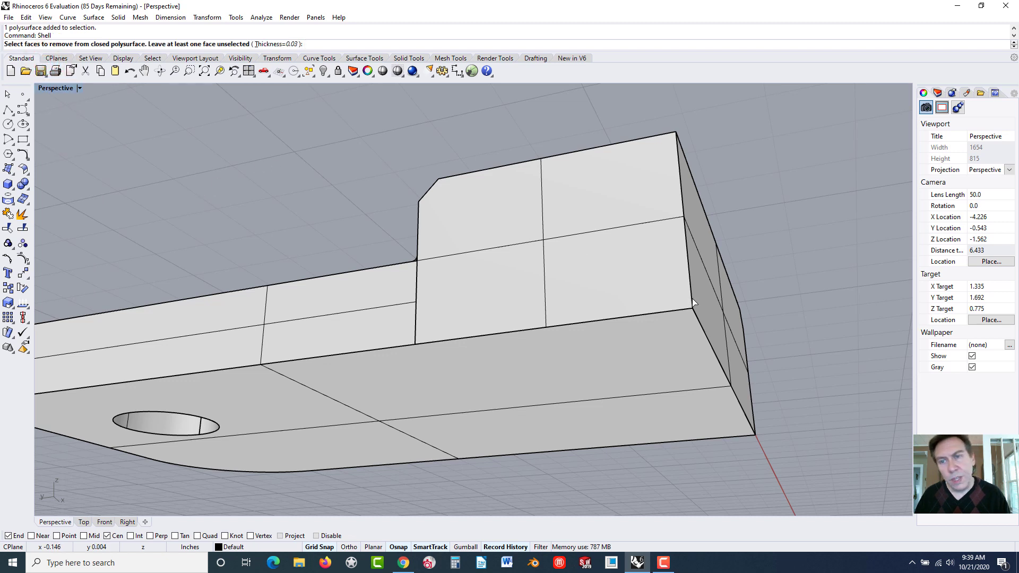
{"action": "left_click", "coordinate": [713, 303]}
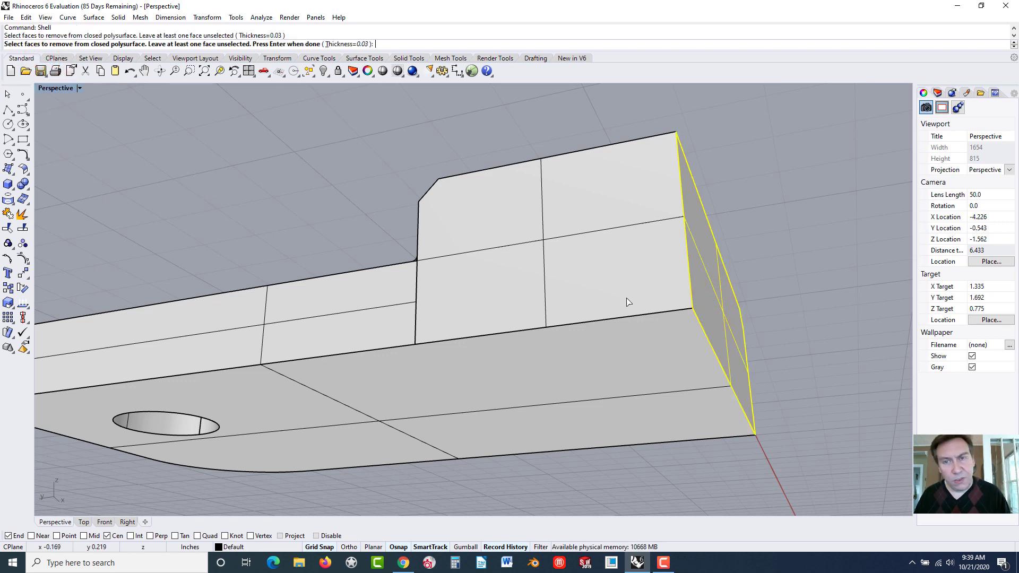
{"action": "left_click", "coordinate": [570, 246]}
{"action": "left_click", "coordinate": [391, 295]}
{"action": "left_click", "coordinate": [442, 374]}
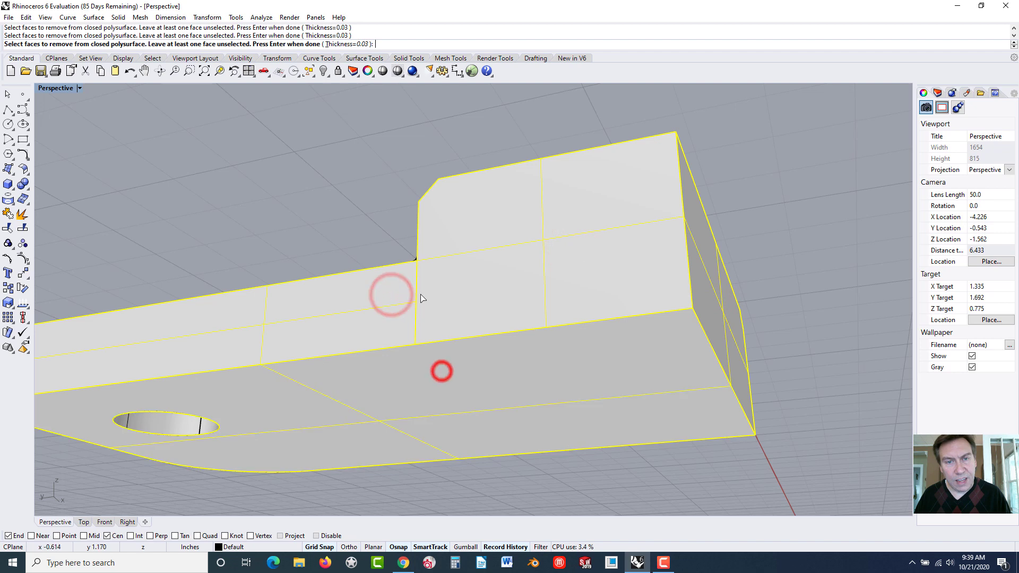
{"action": "scroll", "coordinate": [416, 282], "scroll_direction": "up", "scroll_amount": 10}
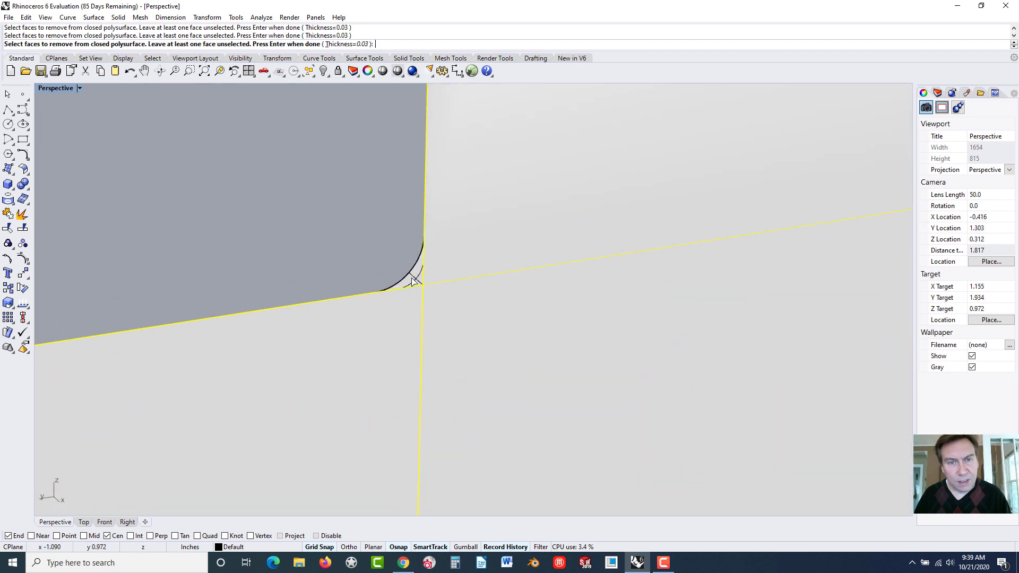
{"action": "scroll", "coordinate": [364, 247], "scroll_direction": "down", "scroll_amount": 10}
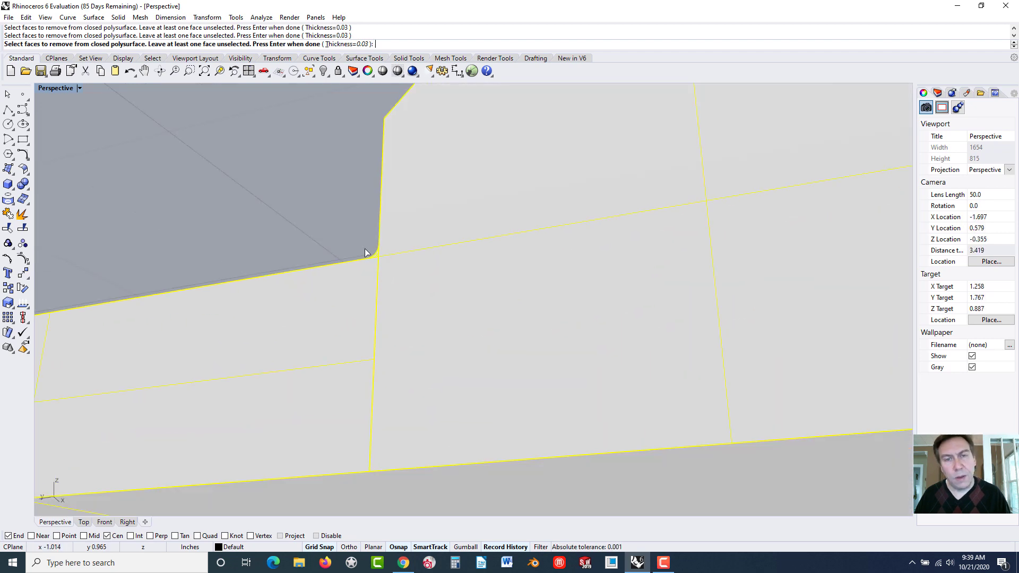
{"action": "key", "text": "Return"}
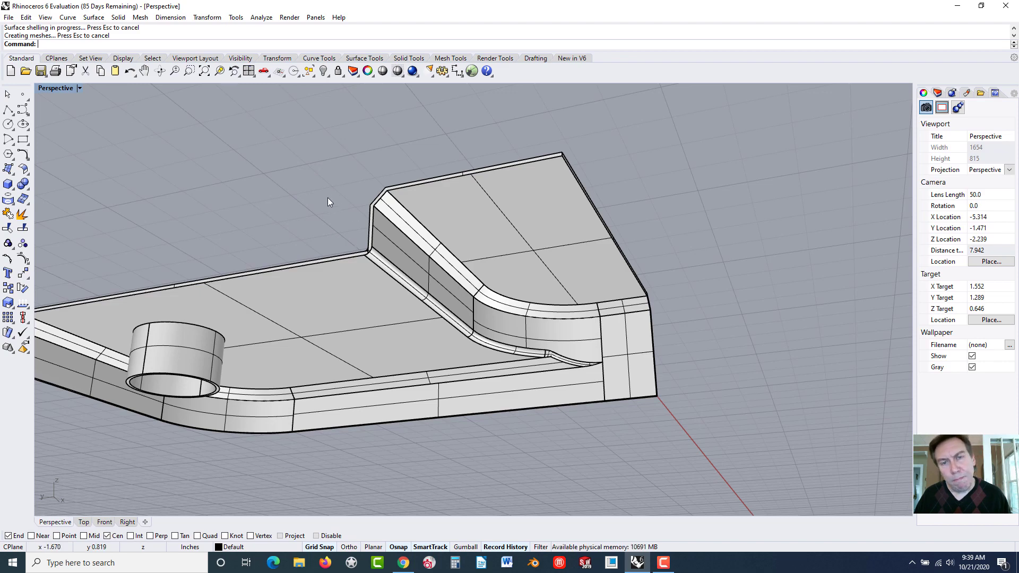
Examine the shelled part from below and above, especially the fillet around the raised block's base.
{"action": "right_click_drag", "start_coordinate": [327, 197], "coordinate": [524, 332]}
{"action": "scroll", "coordinate": [597, 362], "scroll_direction": "up", "scroll_amount": 5}
{"action": "scroll", "coordinate": [597, 362], "scroll_direction": "up", "scroll_amount": 8}
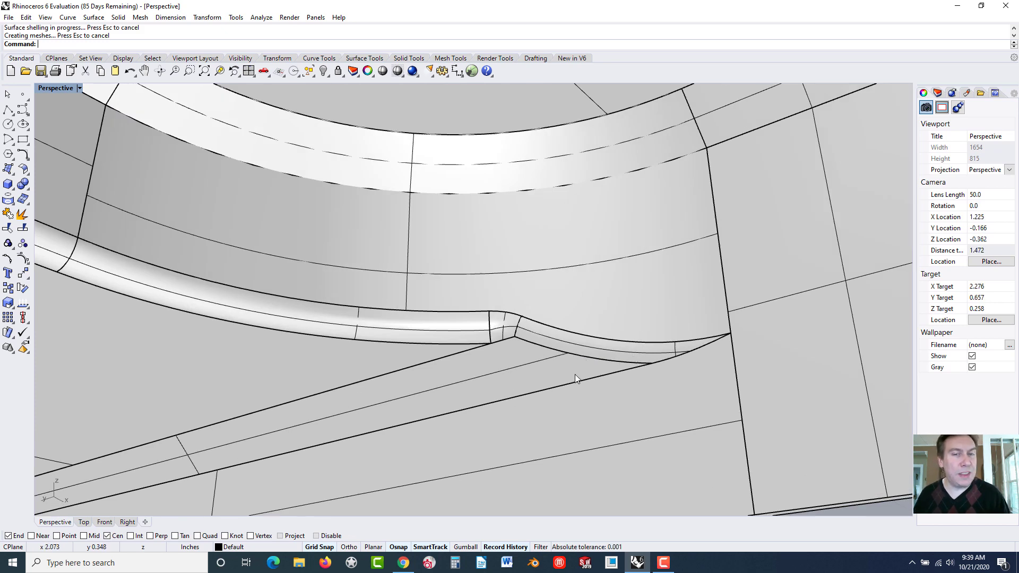
{"action": "scroll", "coordinate": [574, 371], "scroll_direction": "down", "scroll_amount": 9}
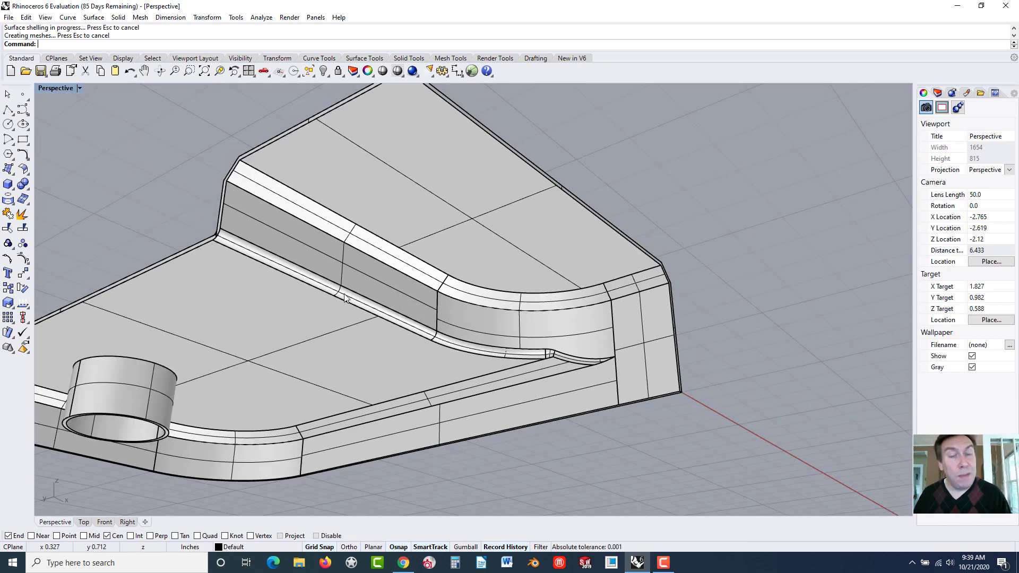
{"action": "right_click_drag", "start_coordinate": [165, 200], "coordinate": [479, 286]}
{"action": "scroll", "coordinate": [473, 281], "scroll_direction": "up", "scroll_amount": 4}
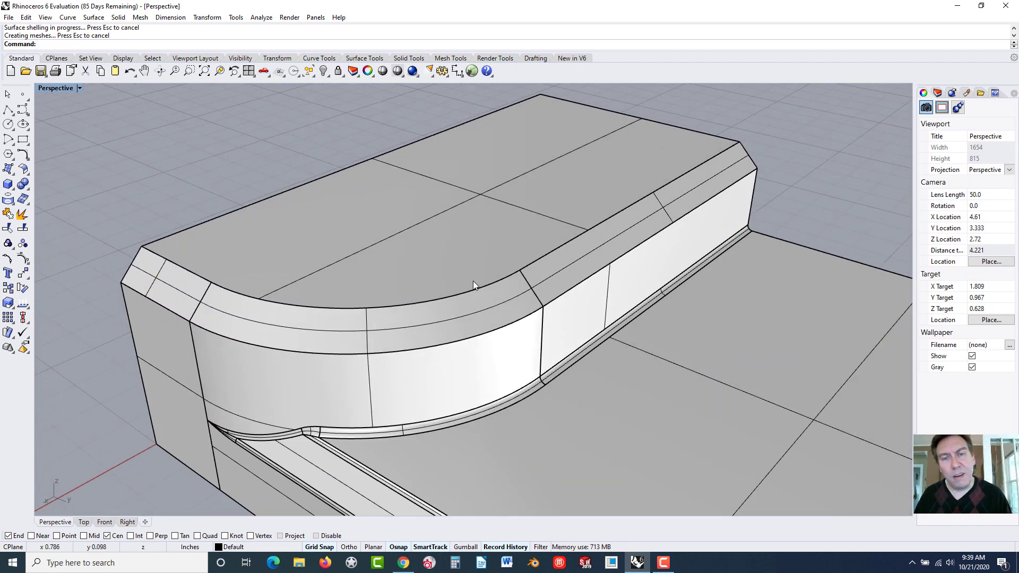
{"action": "scroll", "coordinate": [473, 282], "scroll_direction": "down", "scroll_amount": 12}
{"action": "scroll", "coordinate": [595, 350], "scroll_direction": "up", "scroll_amount": 1}
{"action": "right_click_drag", "start_coordinate": [597, 333], "coordinate": [587, 362]}
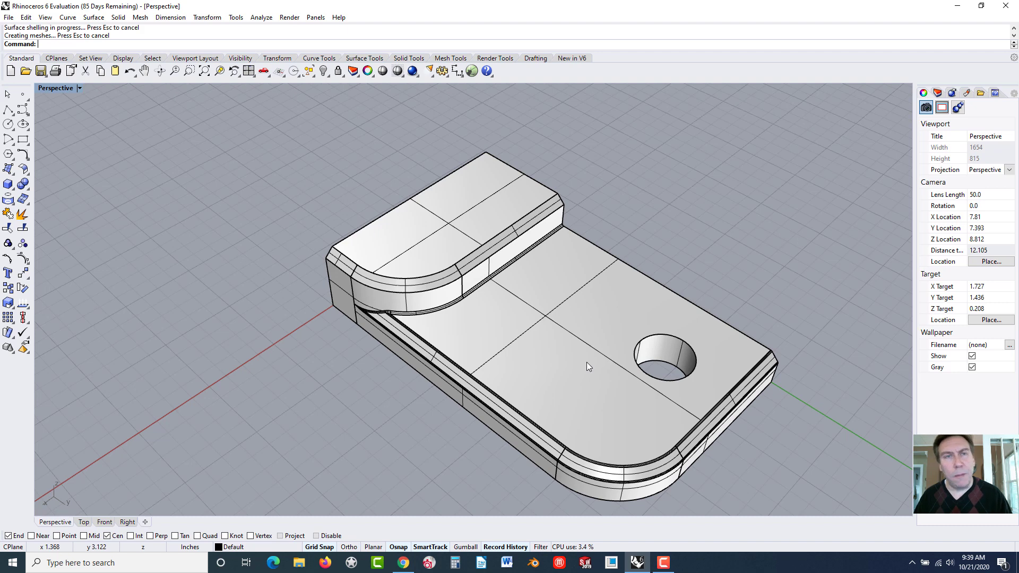
Measure the volume of the shelled part in model units.
{"action": "left_click", "coordinate": [261, 17]}
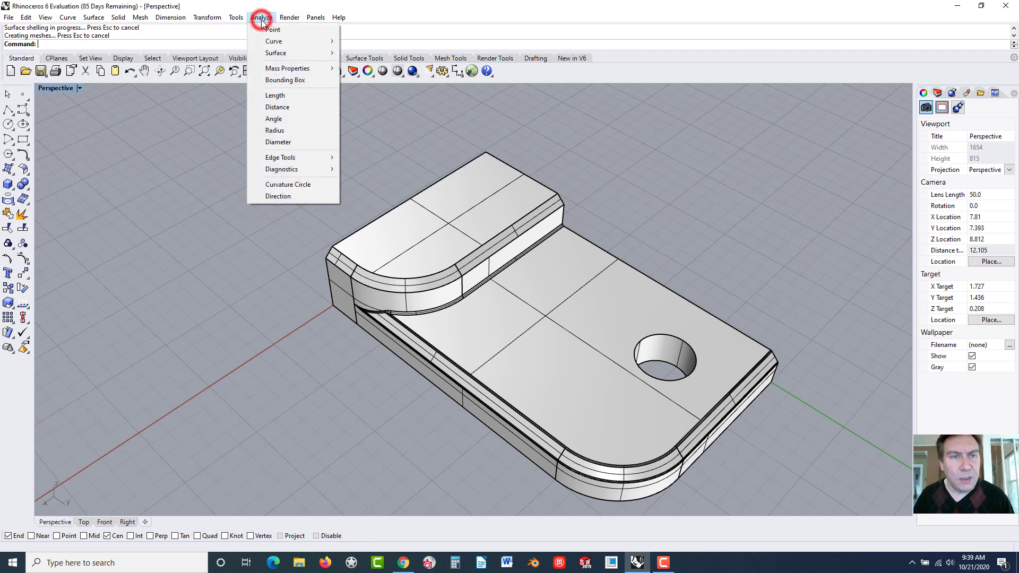
{"action": "mouse_move", "coordinate": [295, 72]}
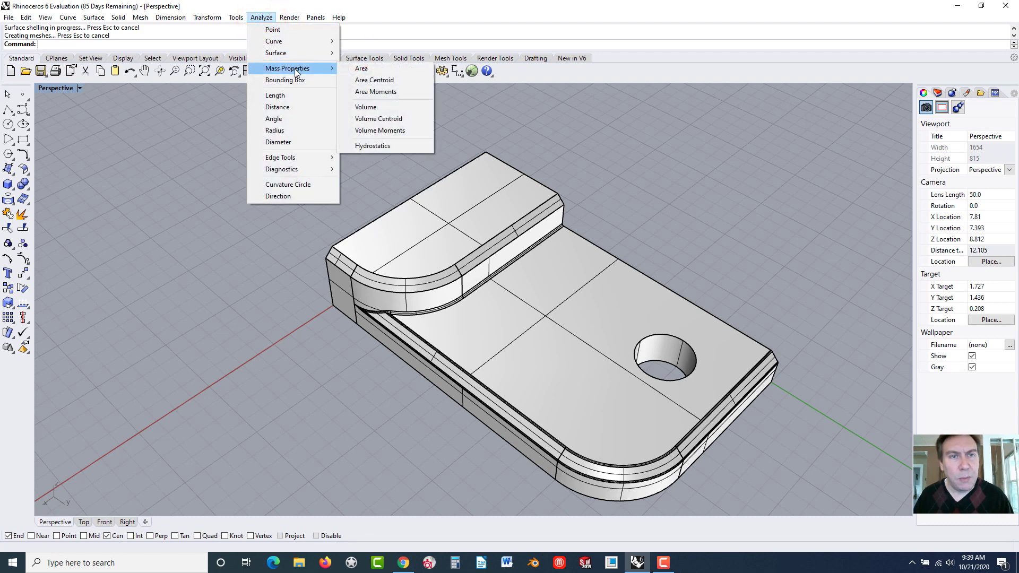
{"action": "left_click", "coordinate": [369, 105]}
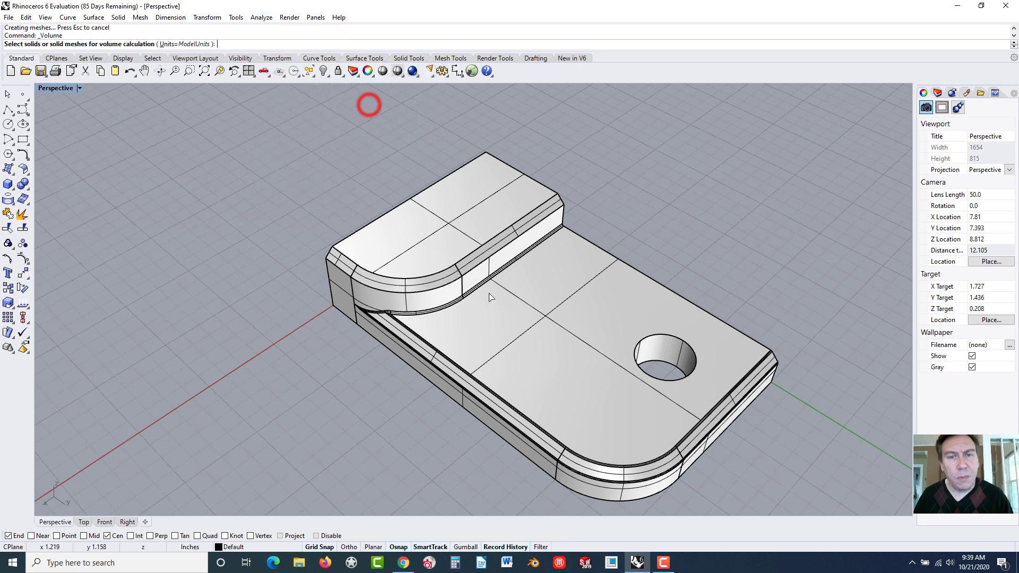
{"action": "left_click", "coordinate": [489, 295]}
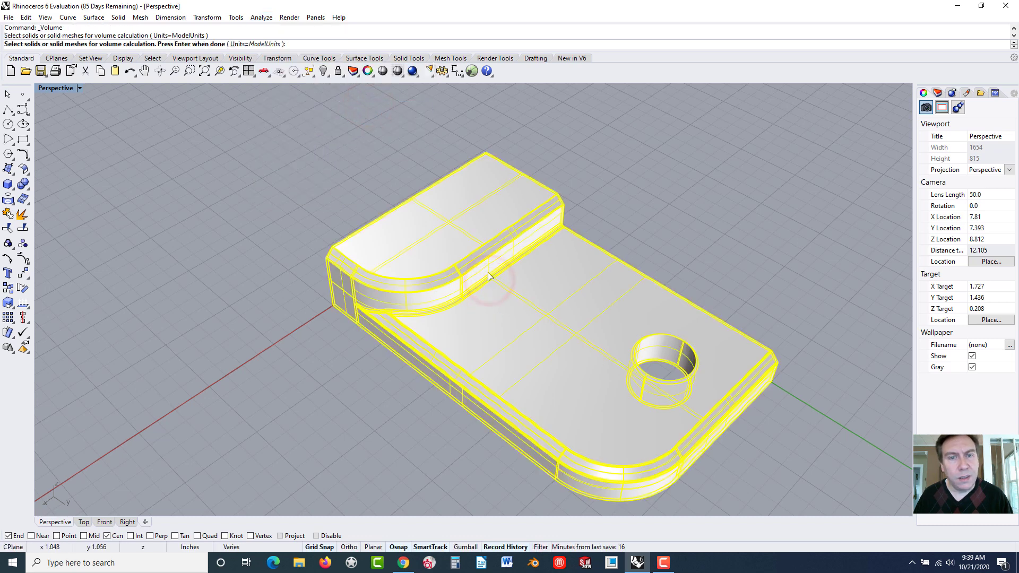
{"action": "key", "text": "Return"}
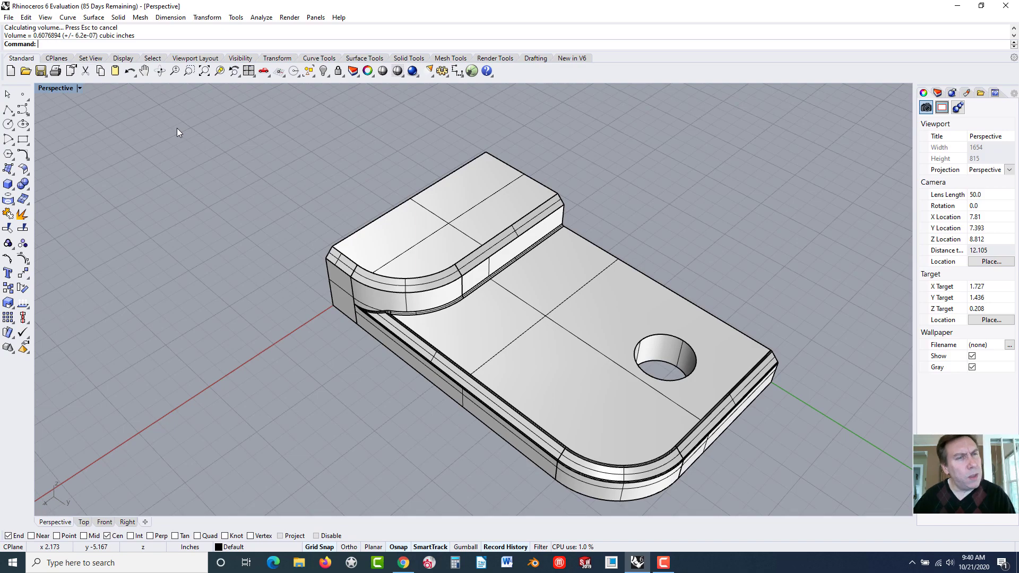
{"action": "right_click_drag", "start_coordinate": [287, 238], "coordinate": [464, 265]}
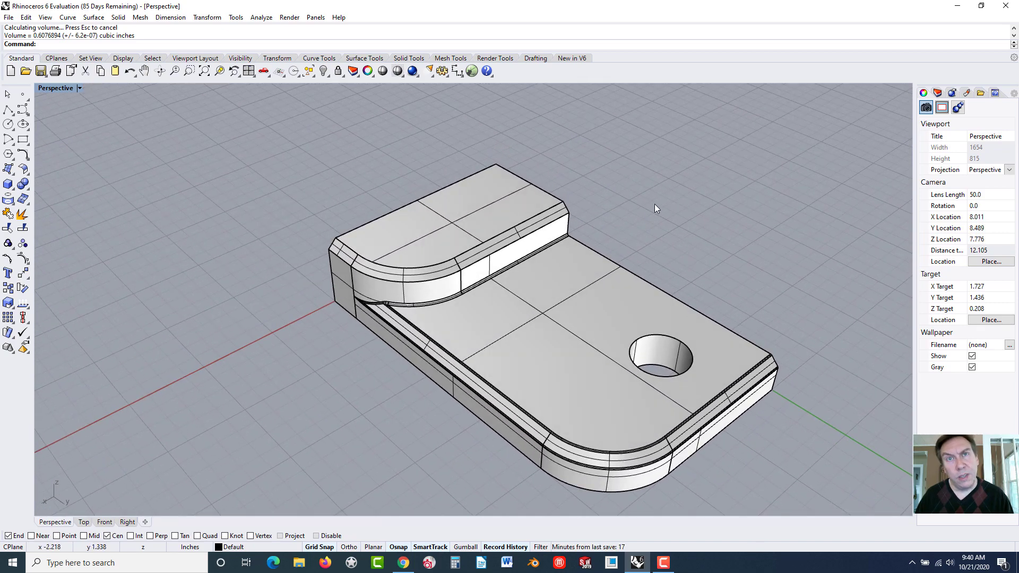